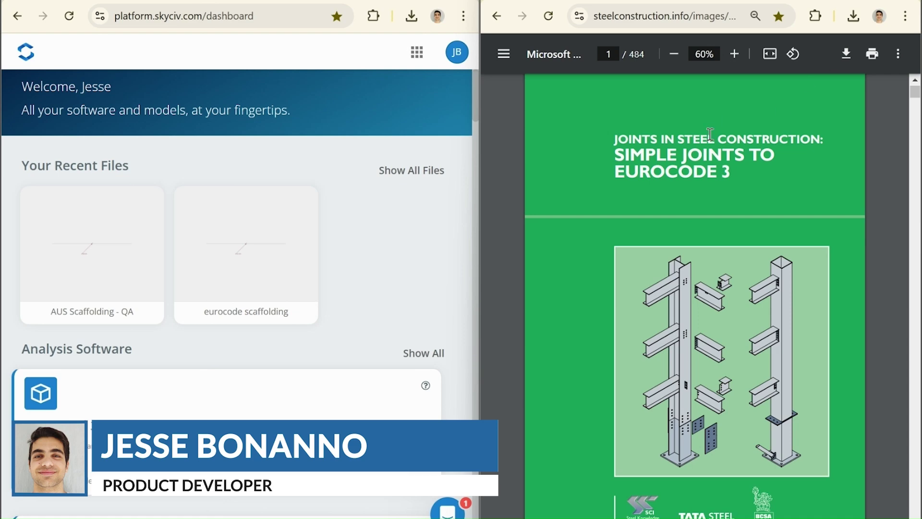
Step: Search the SCI P358 PDF for 'design example' to reach Design Example 1 on page 42
{"action": "key", "text": "ctrl+f"}
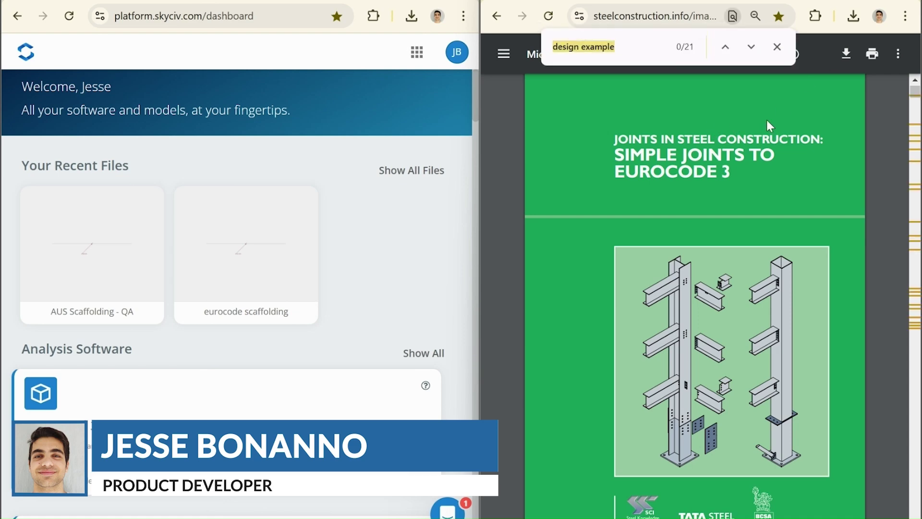
{"action": "key", "text": "Return"}
{"action": "key", "text": "Return"}
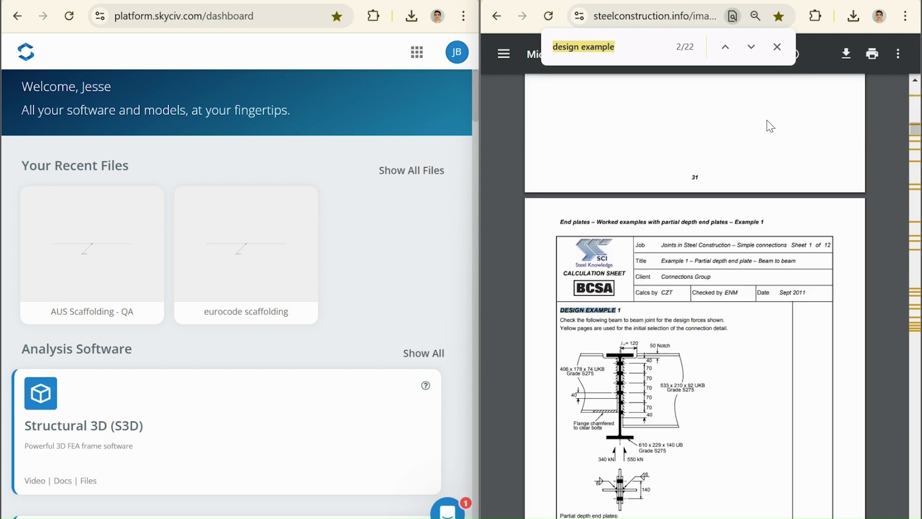
{"action": "left_click", "coordinate": [780, 48]}
{"action": "scroll", "coordinate": [696, 288], "scroll_direction": "down", "scroll_amount": 3}
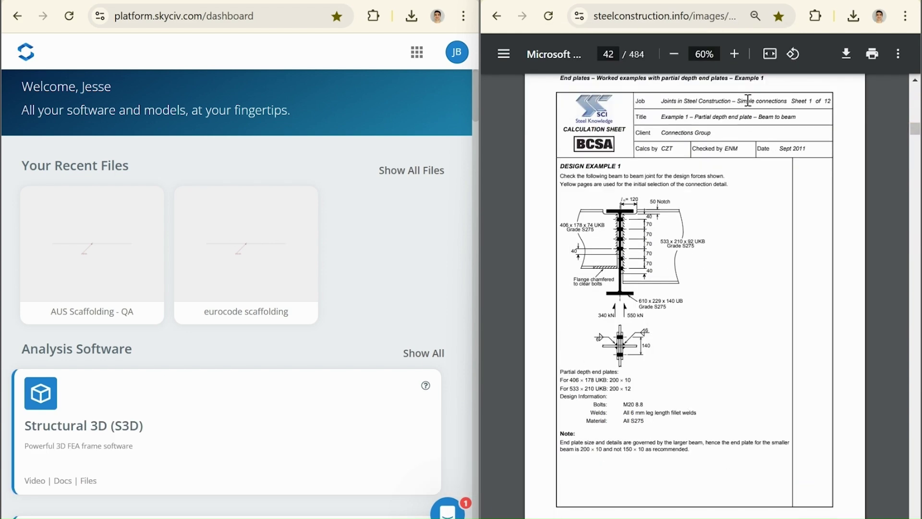
Step: Maximize the PDF and read through Design Example 1's beam and bolt details
{"action": "key", "text": "super+Up"}
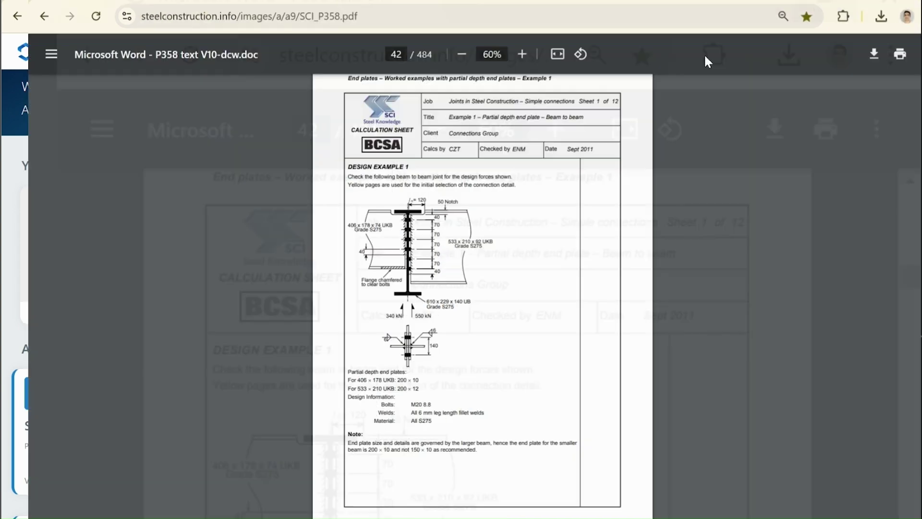
{"action": "scroll", "coordinate": [388, 184], "scroll_direction": "up", "scroll_amount": 5}
{"action": "scroll", "coordinate": [387, 185], "scroll_direction": "up", "scroll_amount": 1}
{"action": "scroll", "coordinate": [387, 185], "scroll_direction": "up", "scroll_amount": 2}
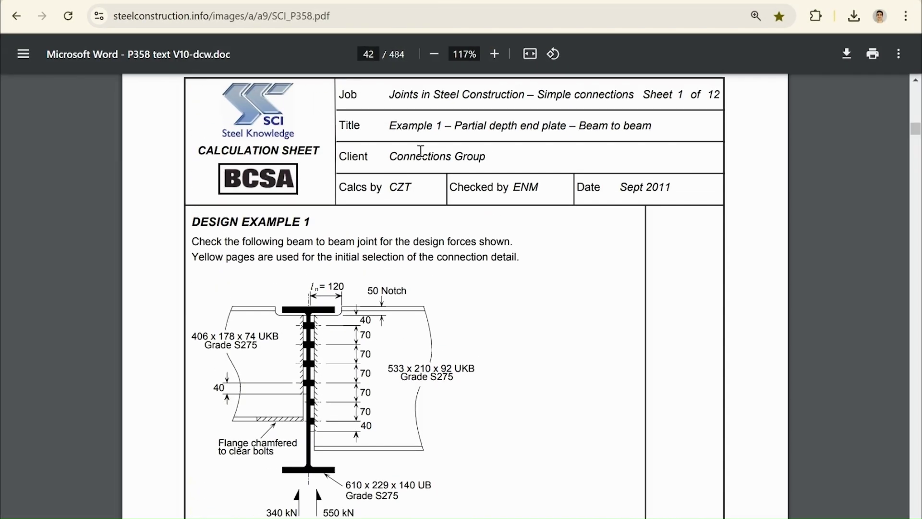
{"action": "left_click_drag", "start_coordinate": [456, 126], "coordinate": [656, 126]}
{"action": "left_click", "coordinate": [656, 126]}
{"action": "scroll", "coordinate": [588, 192], "scroll_direction": "down", "scroll_amount": 2}
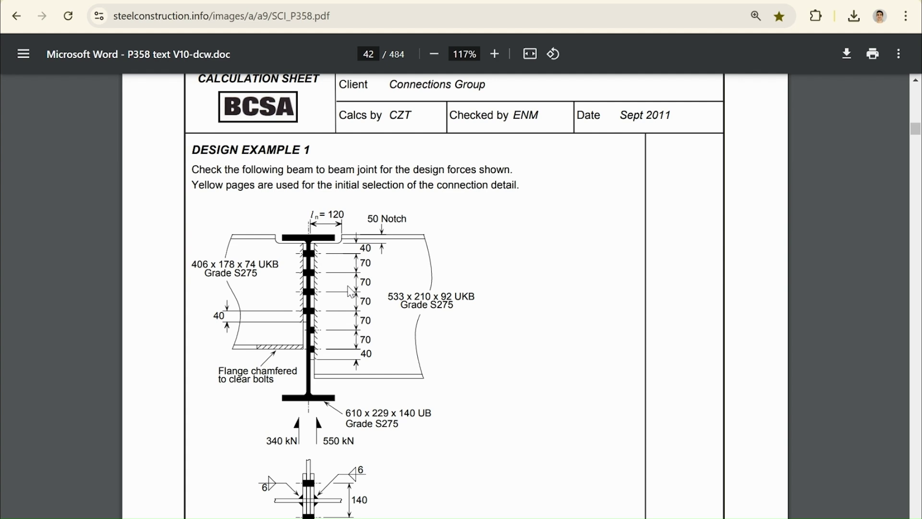
{"action": "scroll", "coordinate": [356, 263], "scroll_direction": "down", "scroll_amount": 4}
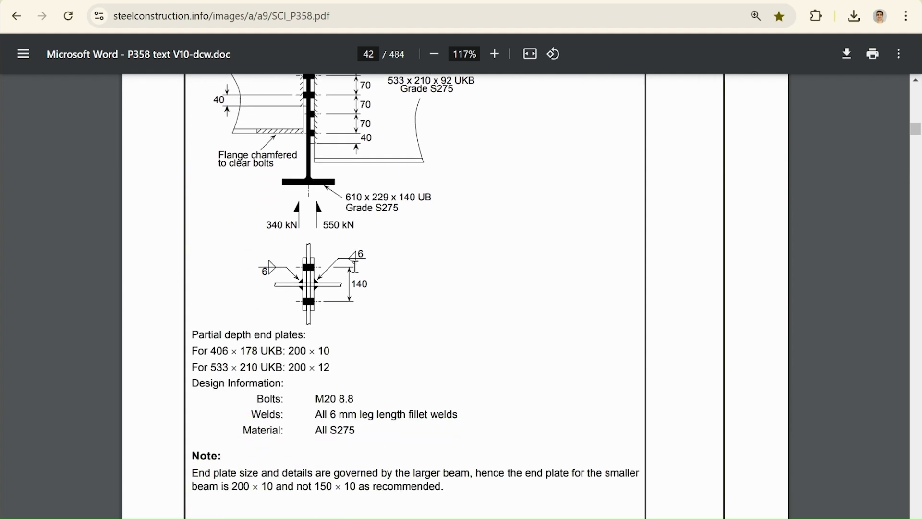
{"action": "scroll", "coordinate": [356, 254], "scroll_direction": "up", "scroll_amount": 1}
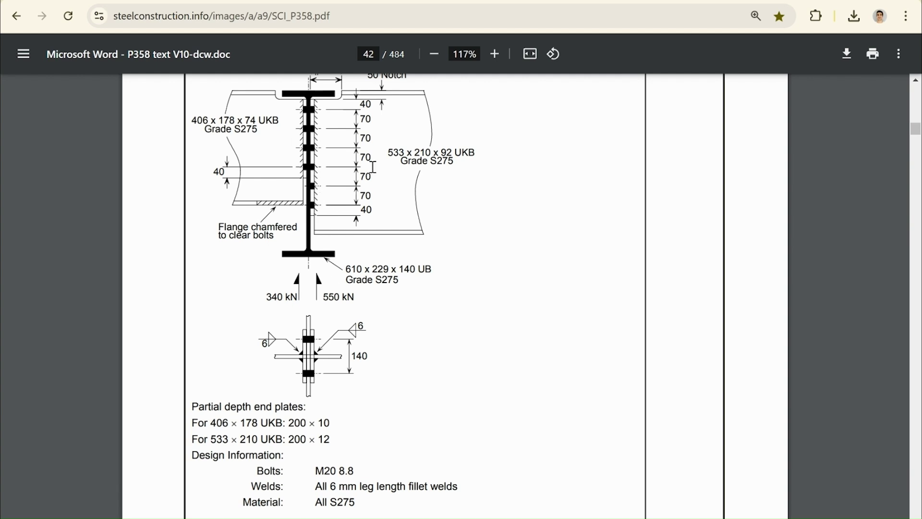
{"action": "scroll", "coordinate": [374, 173], "scroll_direction": "up", "scroll_amount": 1}
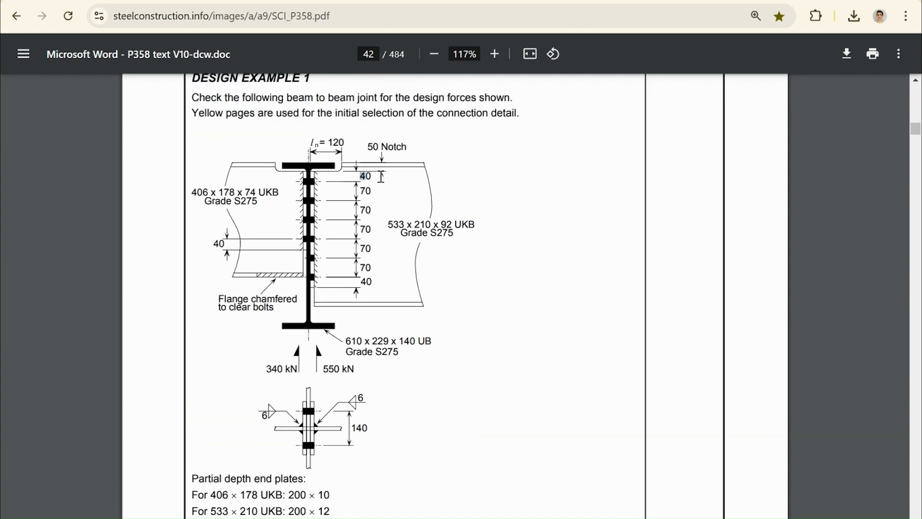
{"action": "scroll", "coordinate": [408, 214], "scroll_direction": "down", "scroll_amount": 3}
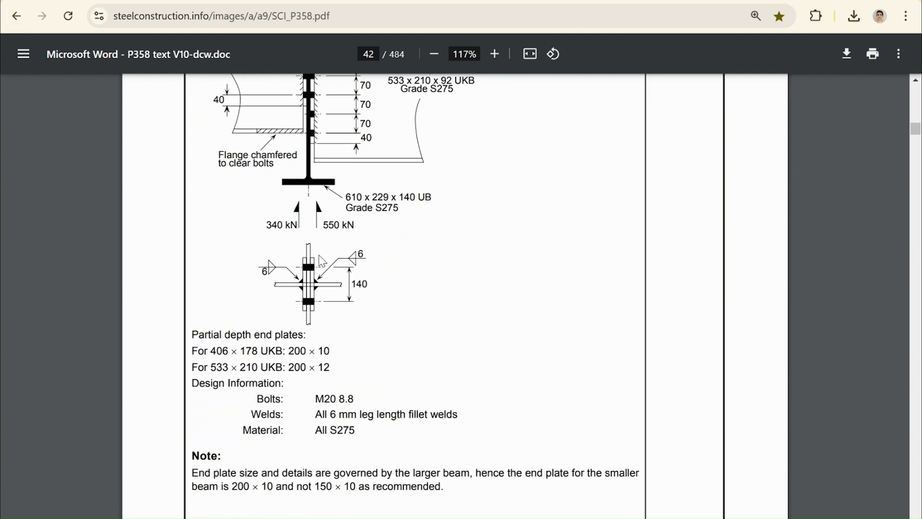
Step: Check the 200 × 12 end plate for the 533 × 210 UKB, then snap the PDF right
{"action": "double_click", "coordinate": [294, 351]}
{"action": "left_click", "coordinate": [363, 338]}
{"action": "triple_click", "coordinate": [325, 366]}
{"action": "left_click", "coordinate": [331, 366]}
{"action": "scroll", "coordinate": [322, 331], "scroll_direction": "down", "scroll_amount": 2}
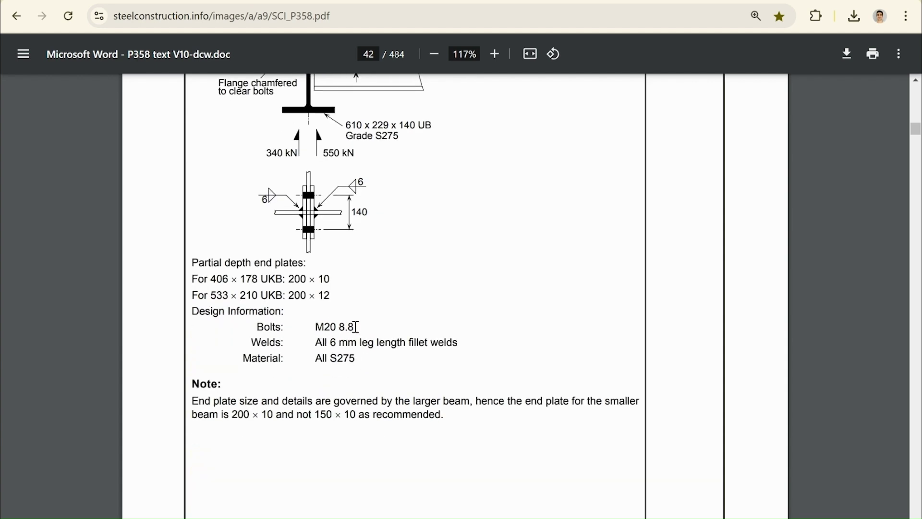
{"action": "scroll", "coordinate": [355, 327], "scroll_direction": "up", "scroll_amount": 2}
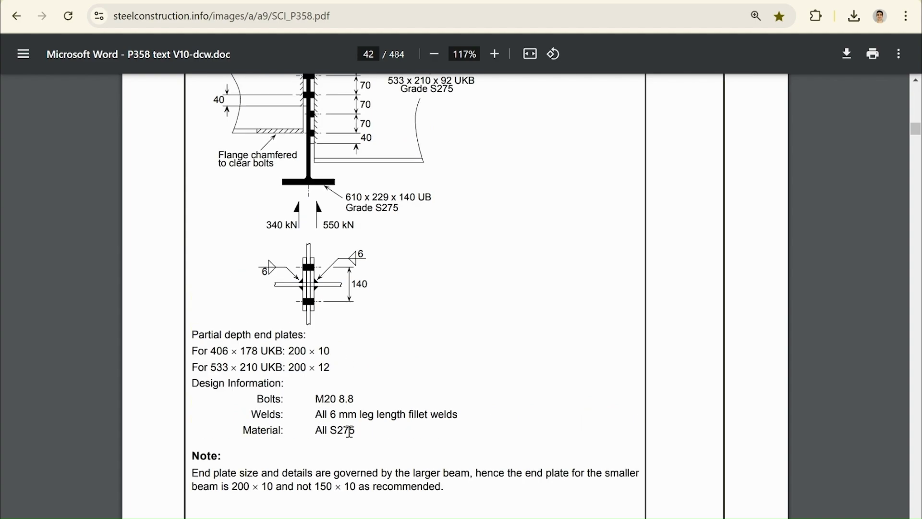
{"action": "scroll", "coordinate": [357, 385], "scroll_direction": "down", "scroll_amount": 2}
{"action": "scroll", "coordinate": [313, 413], "scroll_direction": "up", "scroll_amount": 8}
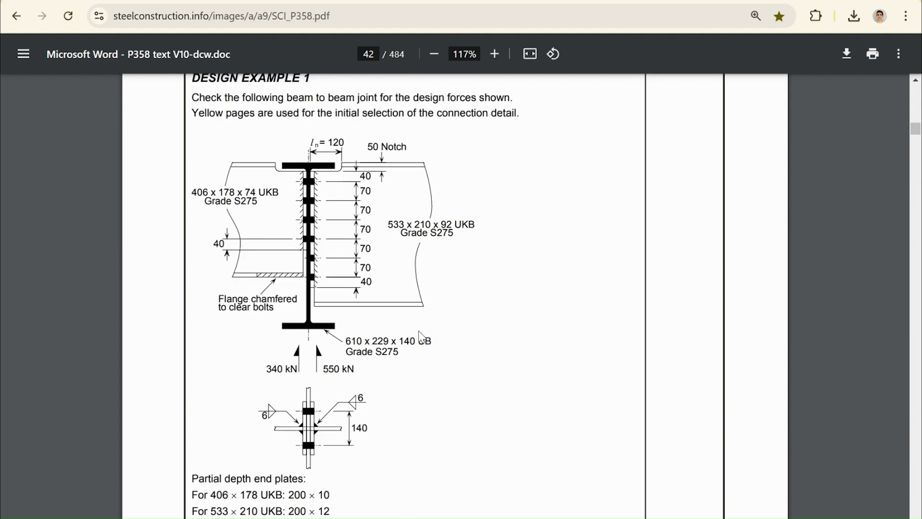
{"action": "key", "text": "super+Right"}
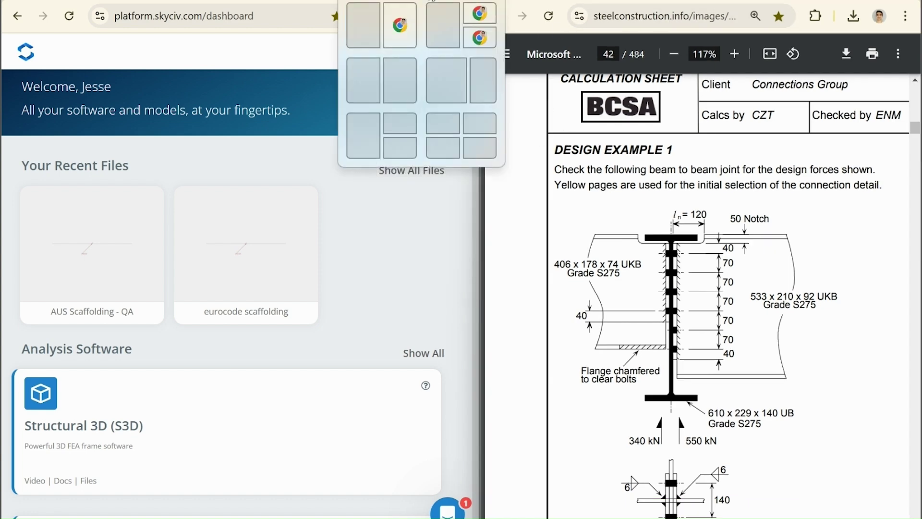
Step: From the maximized dashboard, open Quick Design's European Standards calculators to reach the EN 1993-1-8 bolt group tool
{"action": "left_click", "coordinate": [423, 1]}
{"action": "scroll", "coordinate": [417, 184], "scroll_direction": "down", "scroll_amount": 7}
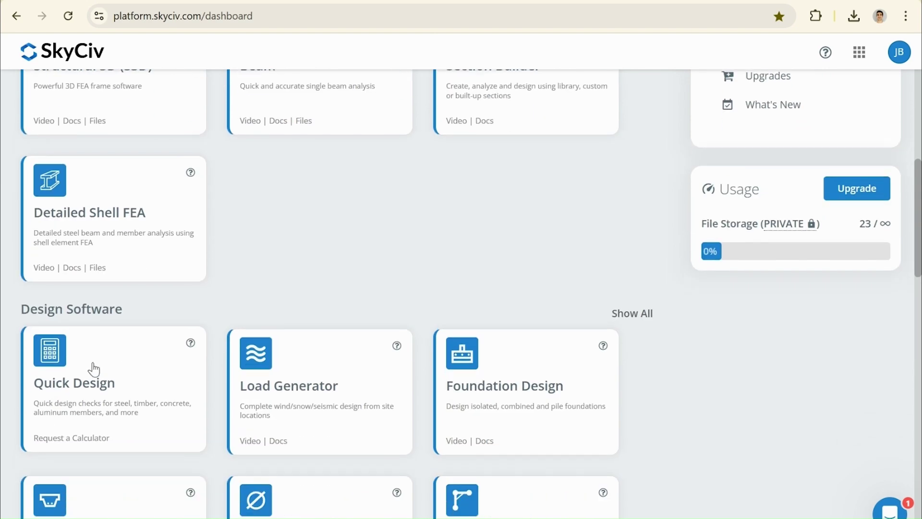
{"action": "left_click", "coordinate": [93, 370]}
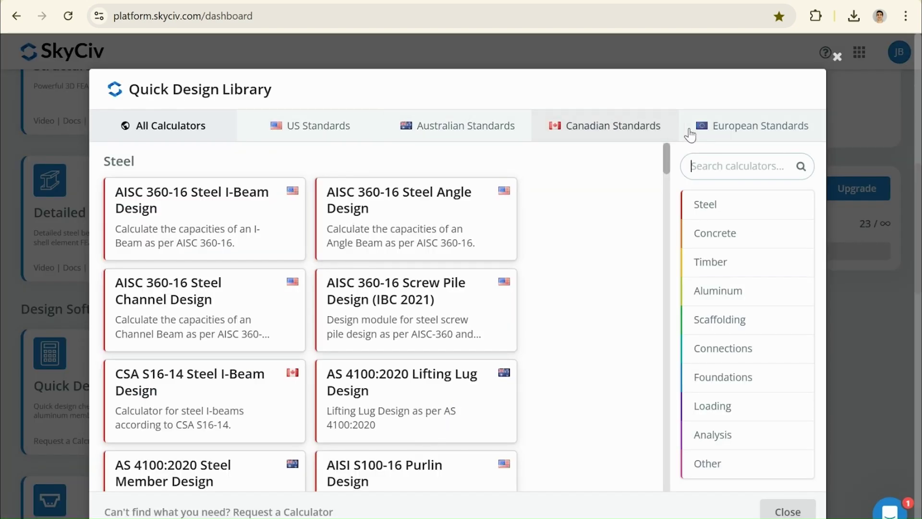
{"action": "left_click", "coordinate": [738, 130]}
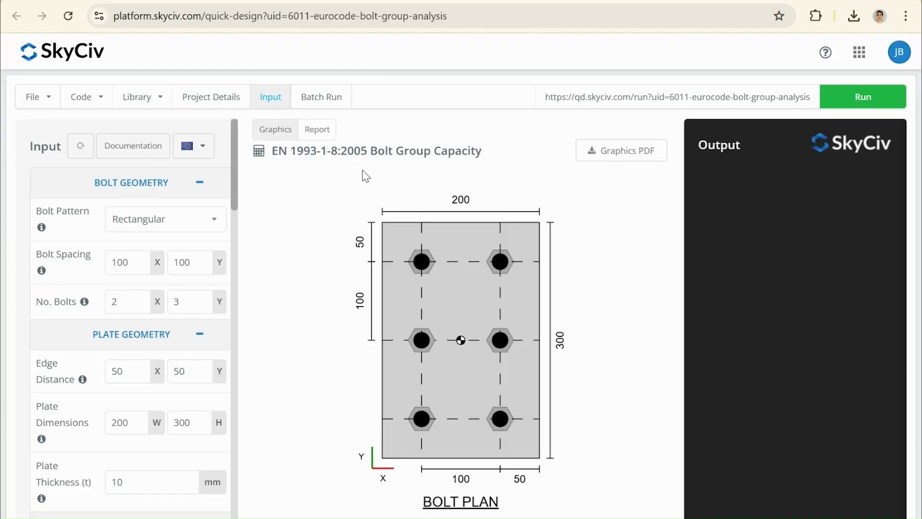
Step: Keep the Rectangular pattern and enter 300 mm X bolt spacing, giving a 400 × 300 plate
{"action": "left_click", "coordinate": [165, 221]}
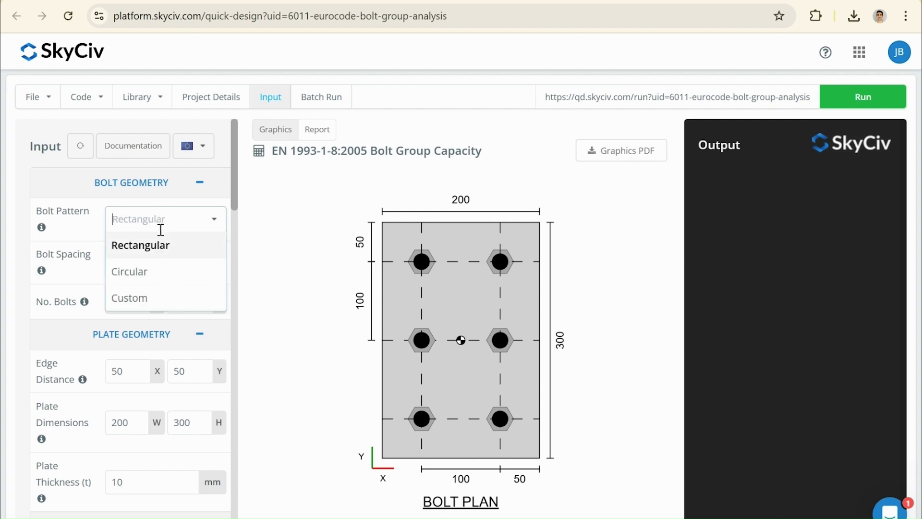
{"action": "left_click", "coordinate": [126, 244]}
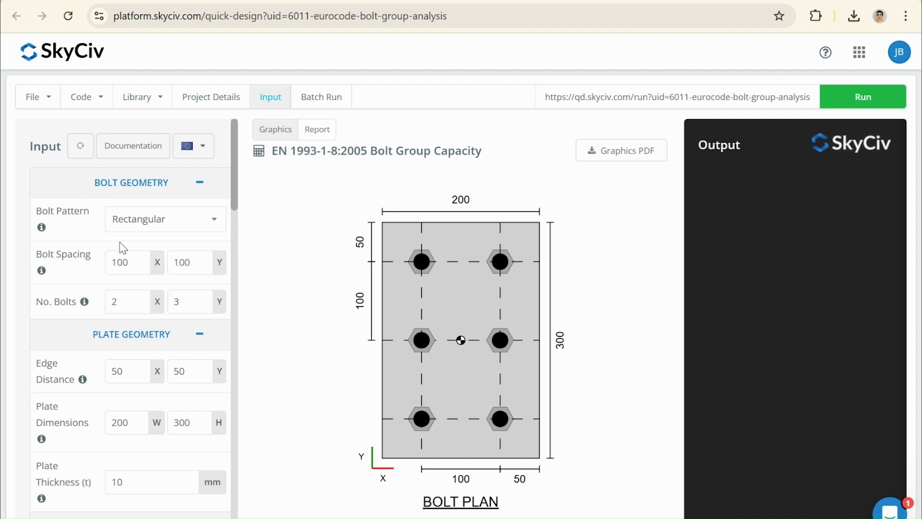
{"action": "left_click_drag", "start_coordinate": [136, 262], "coordinate": [94, 267]}
{"action": "type", "text": "140"}
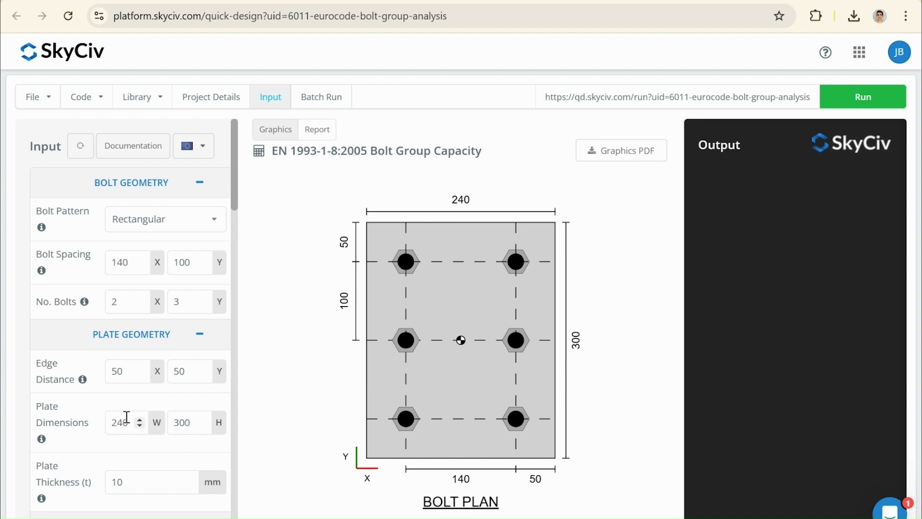
{"action": "double_click", "coordinate": [122, 267]}
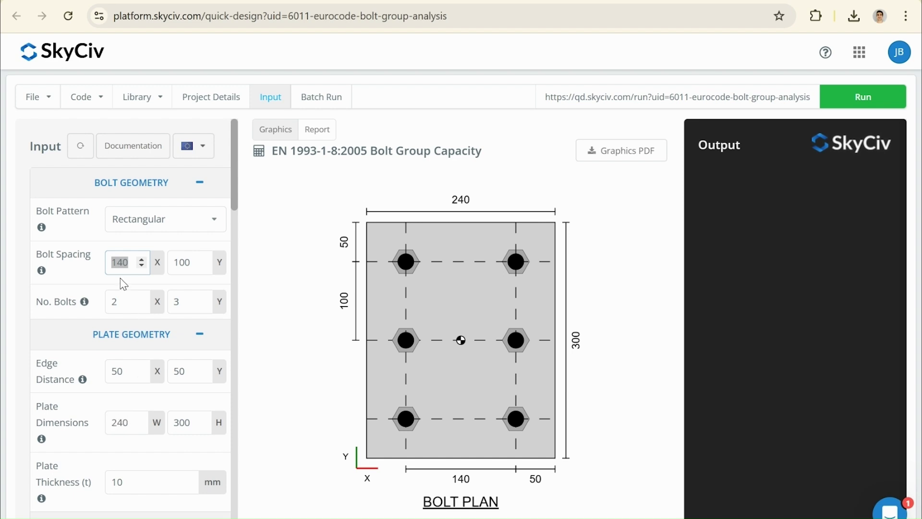
{"action": "left_click", "coordinate": [117, 370]}
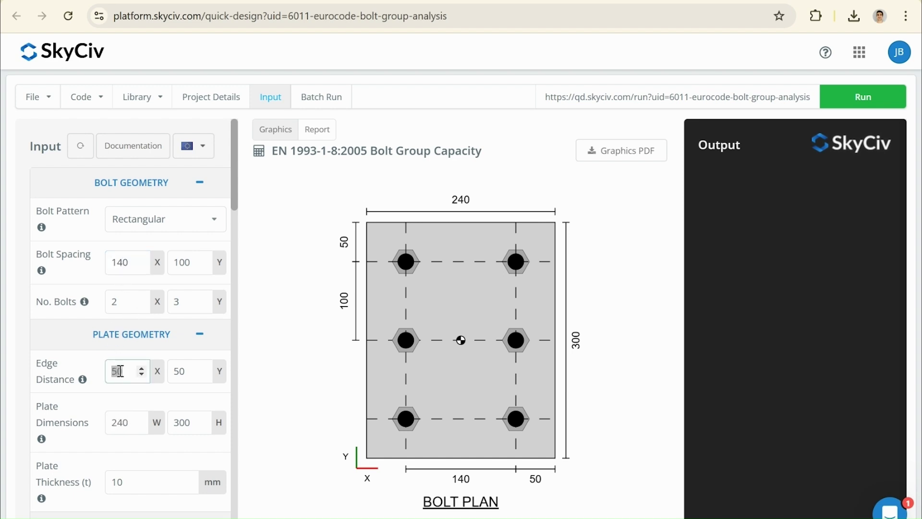
{"action": "double_click", "coordinate": [119, 263]}
{"action": "type", "text": "300"}
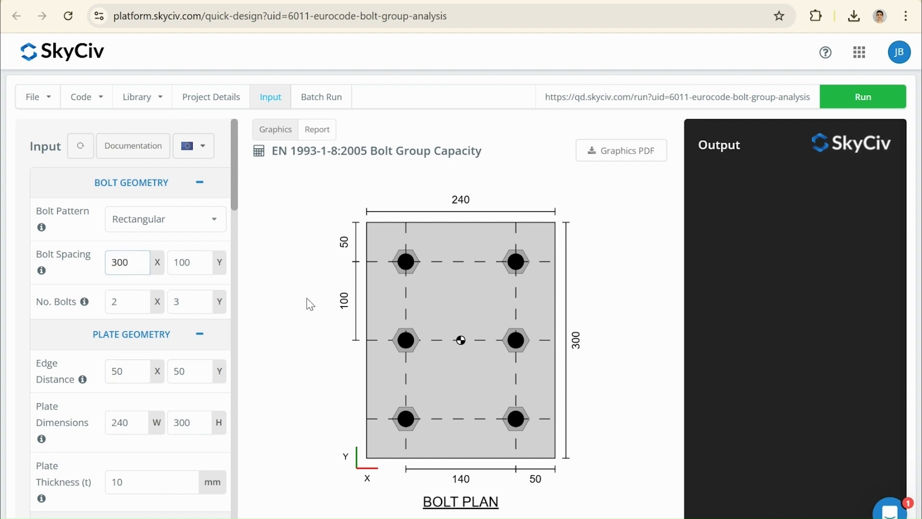
{"action": "left_click", "coordinate": [300, 327]}
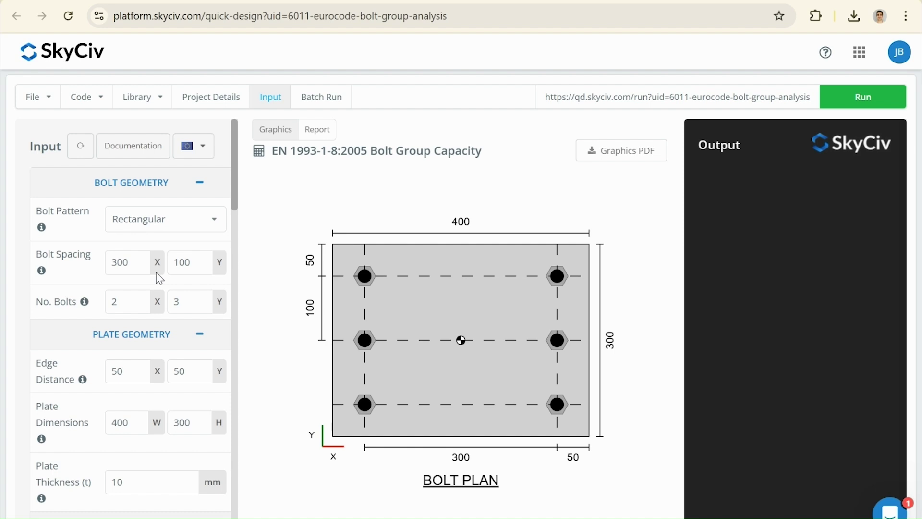
Step: Set X bolt spacing to 140 and X edge distance to 30
{"action": "double_click", "coordinate": [123, 261]}
{"action": "type", "text": "140"}
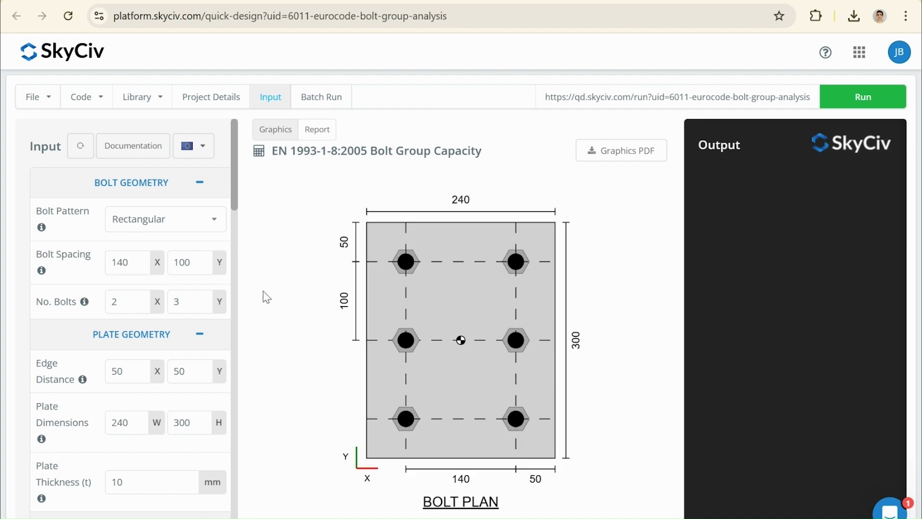
{"action": "double_click", "coordinate": [118, 372]}
{"action": "double_click", "coordinate": [124, 421]}
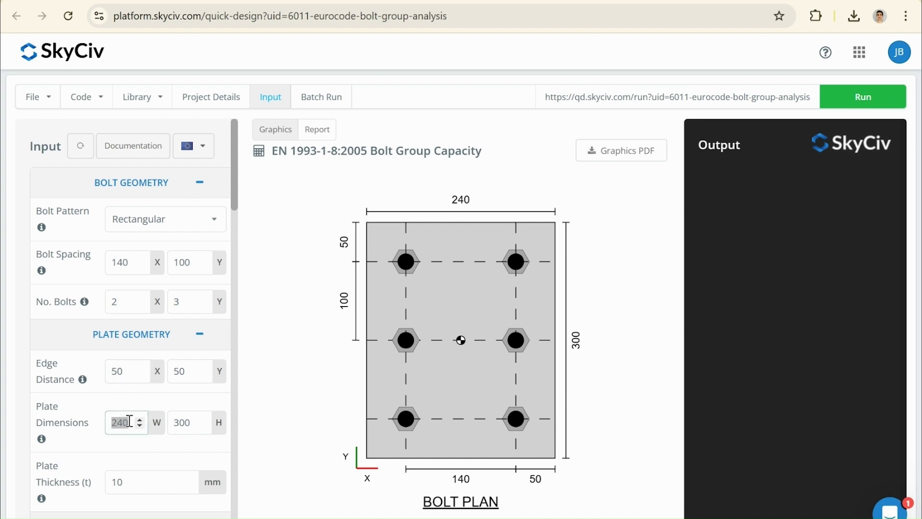
{"action": "type", "text": "240"}
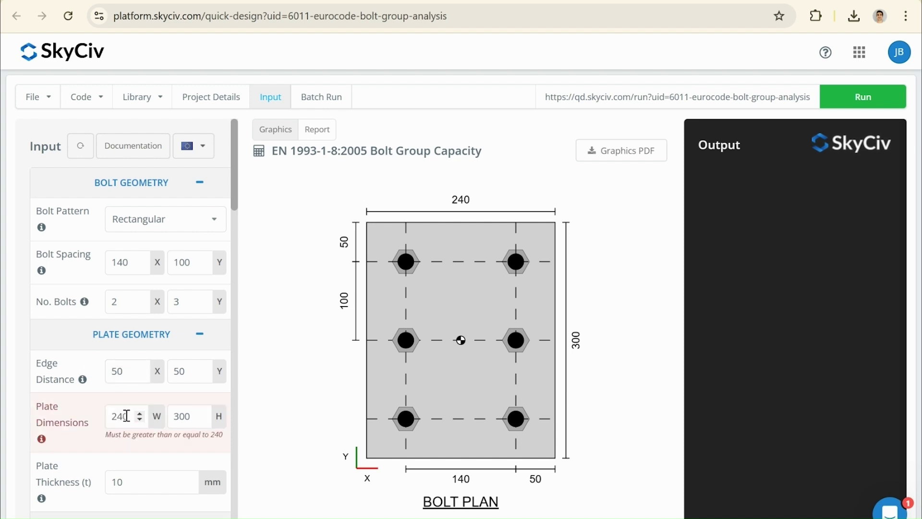
{"action": "left_click", "coordinate": [122, 372]}
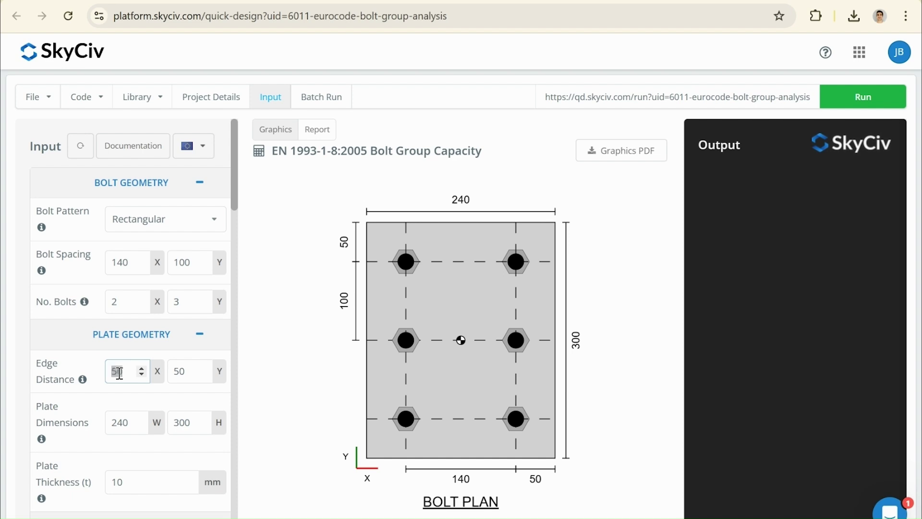
{"action": "type", "text": "30"}
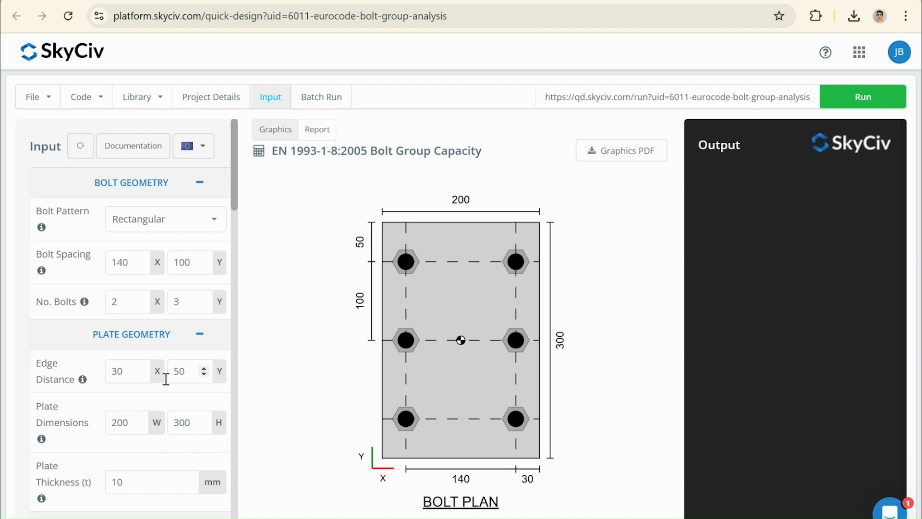
Step: Set Y bolt spacing to 70, four bolts in Y, and Y edge distance to 40
{"action": "double_click", "coordinate": [180, 267]}
{"action": "type", "text": "70"}
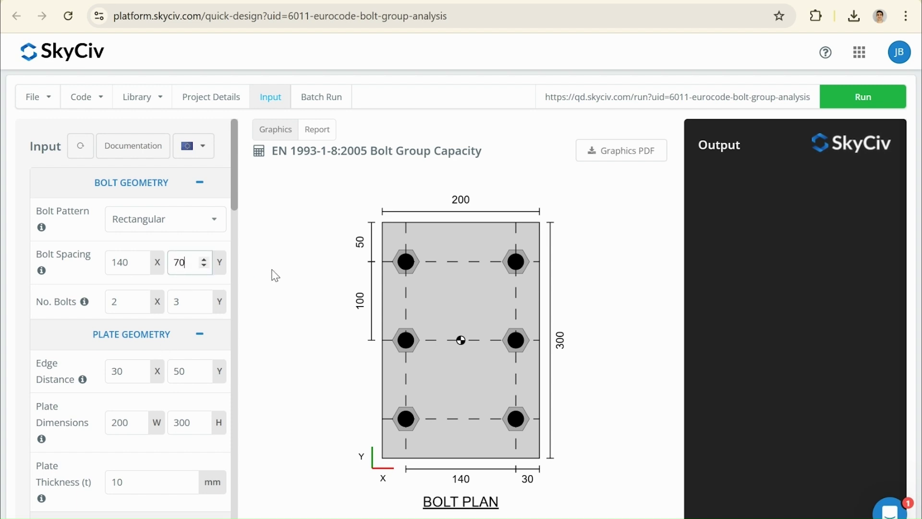
{"action": "left_click", "coordinate": [340, 276]}
{"action": "left_click", "coordinate": [204, 299]}
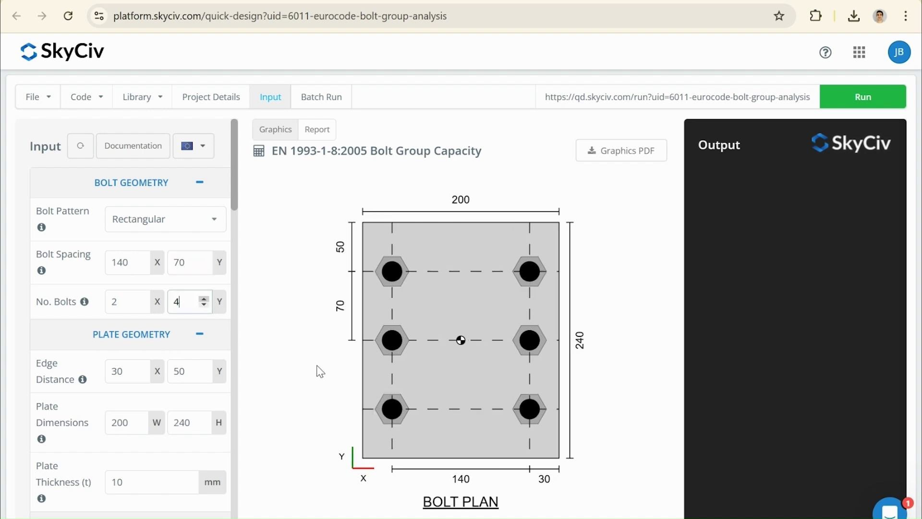
{"action": "double_click", "coordinate": [179, 370]}
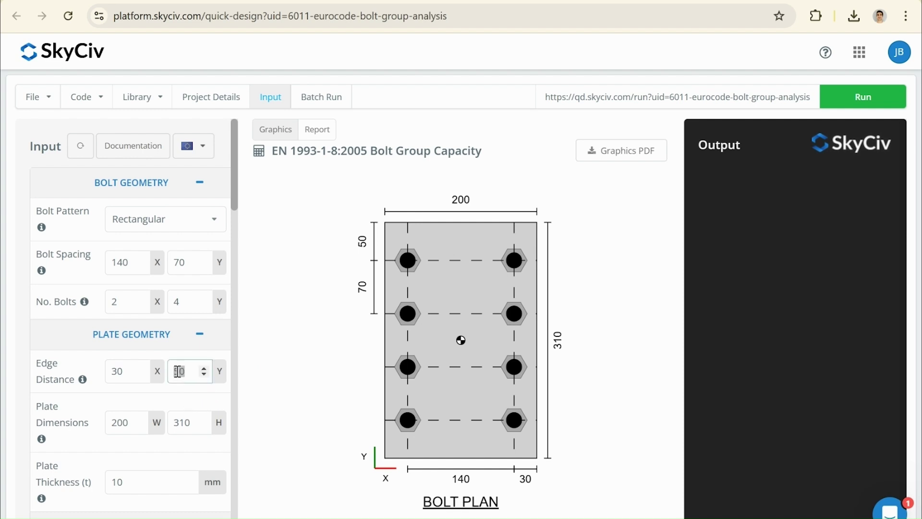
{"action": "type", "text": "40"}
{"action": "left_click", "coordinate": [353, 375]}
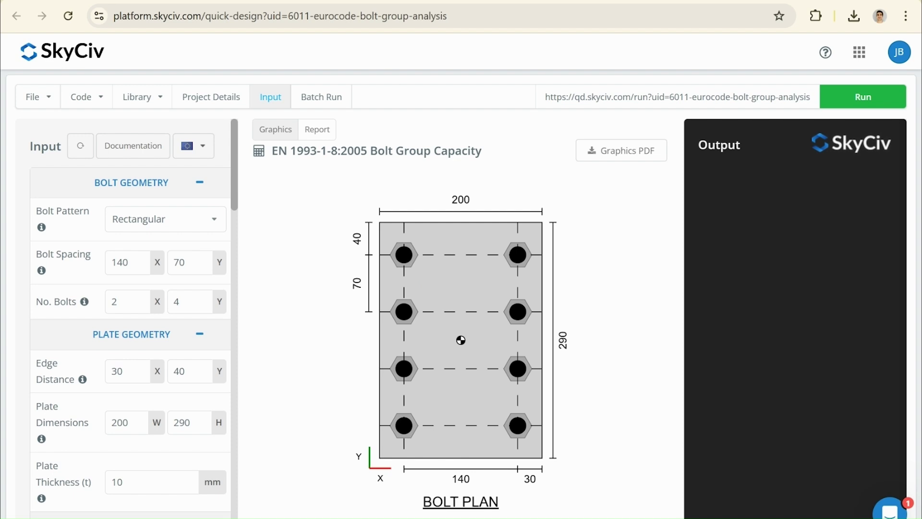
{"action": "scroll", "coordinate": [181, 284], "scroll_direction": "down", "scroll_amount": 3}
{"action": "left_click", "coordinate": [151, 339]}
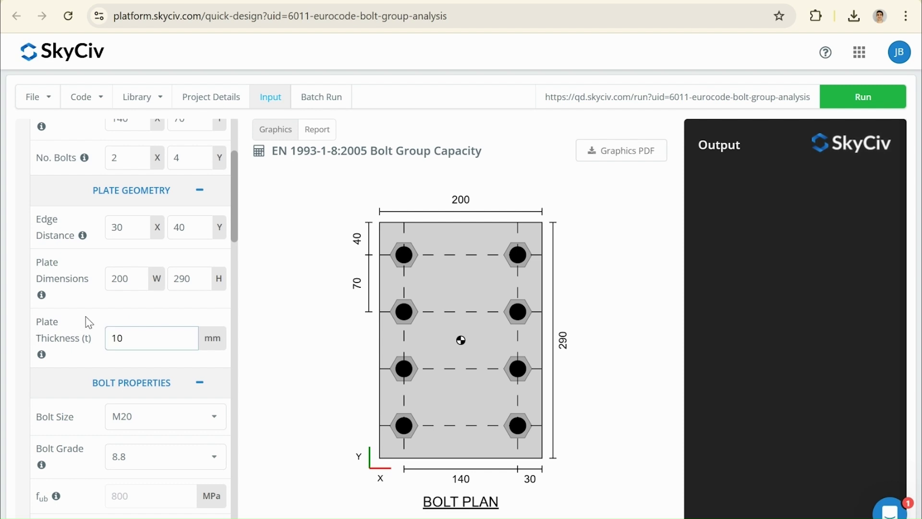
{"action": "scroll", "coordinate": [90, 322], "scroll_direction": "down", "scroll_amount": 3}
{"action": "left_click", "coordinate": [118, 270]}
{"action": "left_click", "coordinate": [298, 287]}
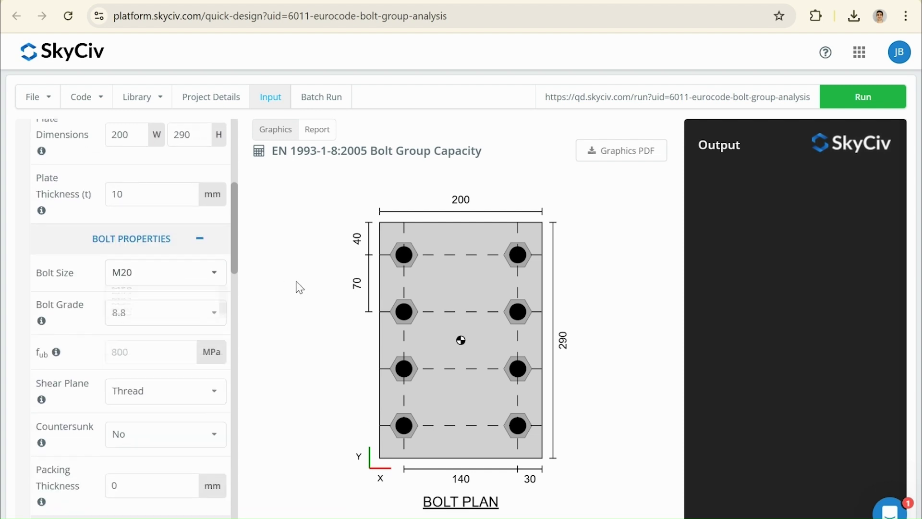
{"action": "left_click", "coordinate": [169, 313]}
{"action": "left_click", "coordinate": [132, 421]}
{"action": "scroll", "coordinate": [131, 353], "scroll_direction": "down", "scroll_amount": 2}
{"action": "left_click", "coordinate": [137, 319]}
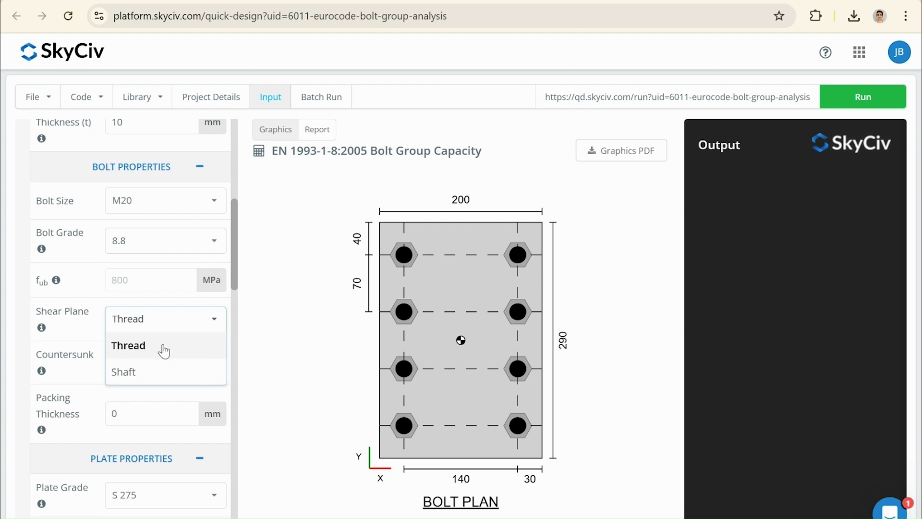
{"action": "left_click", "coordinate": [164, 350]}
{"action": "scroll", "coordinate": [159, 345], "scroll_direction": "down", "scroll_amount": 2}
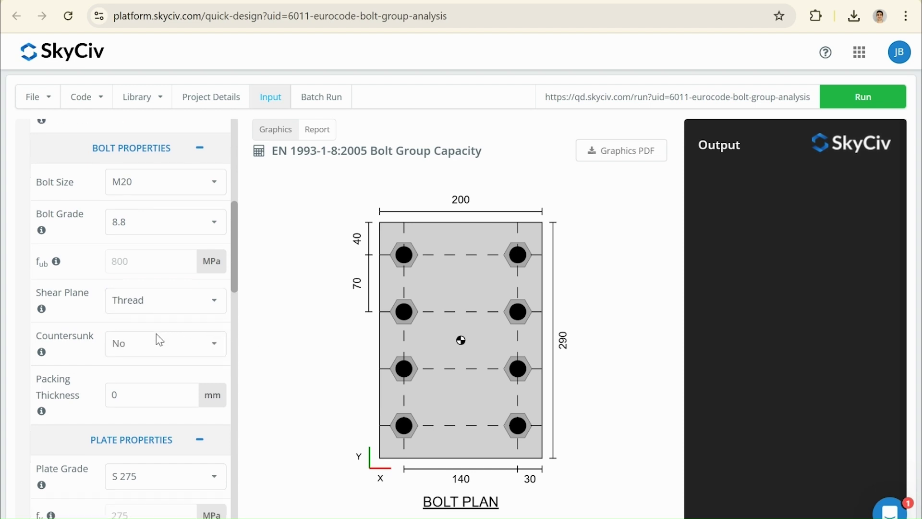
{"action": "scroll", "coordinate": [122, 294], "scroll_direction": "down", "scroll_amount": 2}
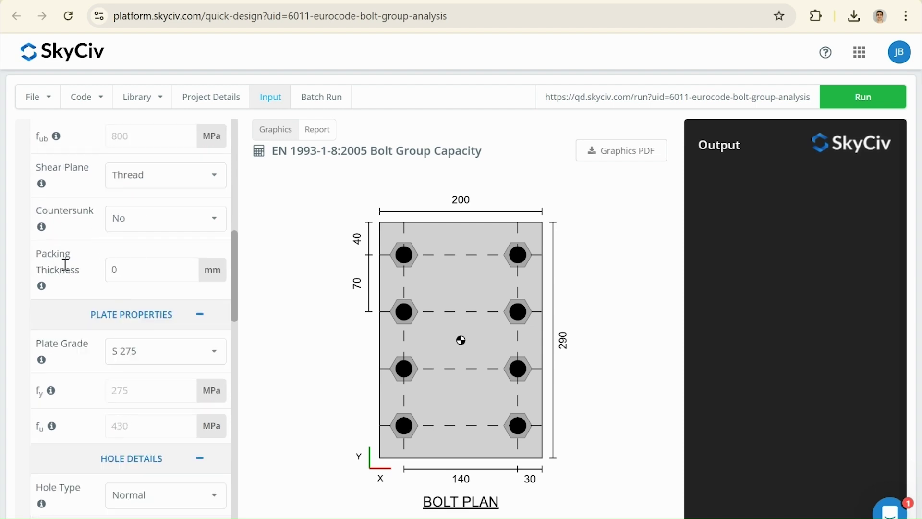
Step: Switch Plate Grade to Custom and lower fu from 430 to 410 MPa, keeping fy 275
{"action": "scroll", "coordinate": [77, 267], "scroll_direction": "down", "scroll_amount": 2}
{"action": "left_click", "coordinate": [162, 275]}
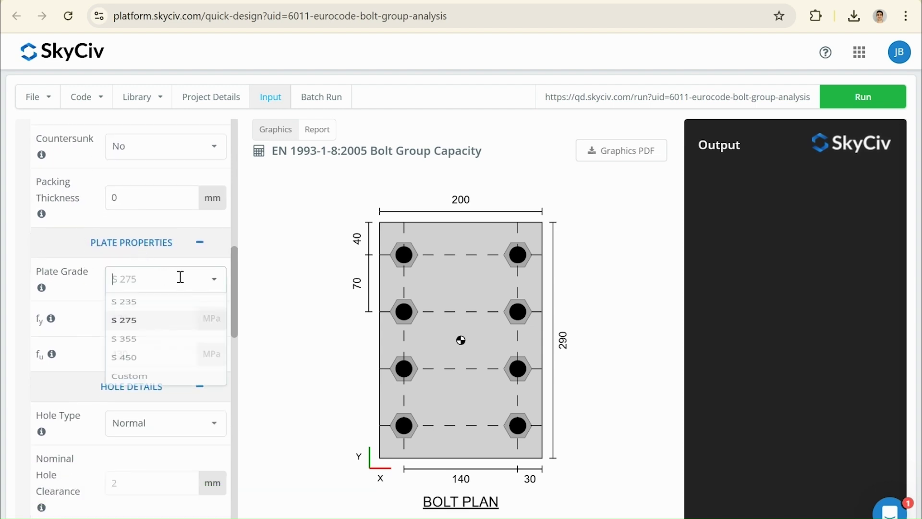
{"action": "left_click", "coordinate": [211, 269]}
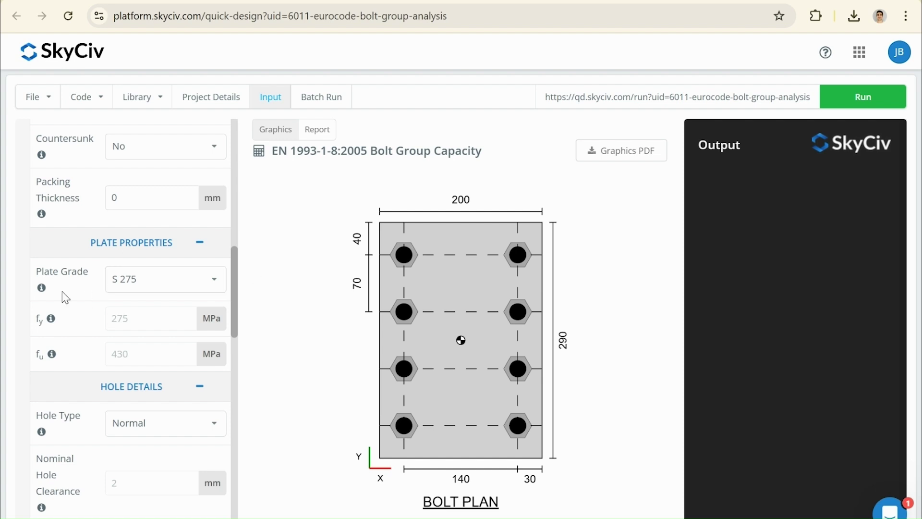
{"action": "mouse_move", "coordinate": [42, 289]}
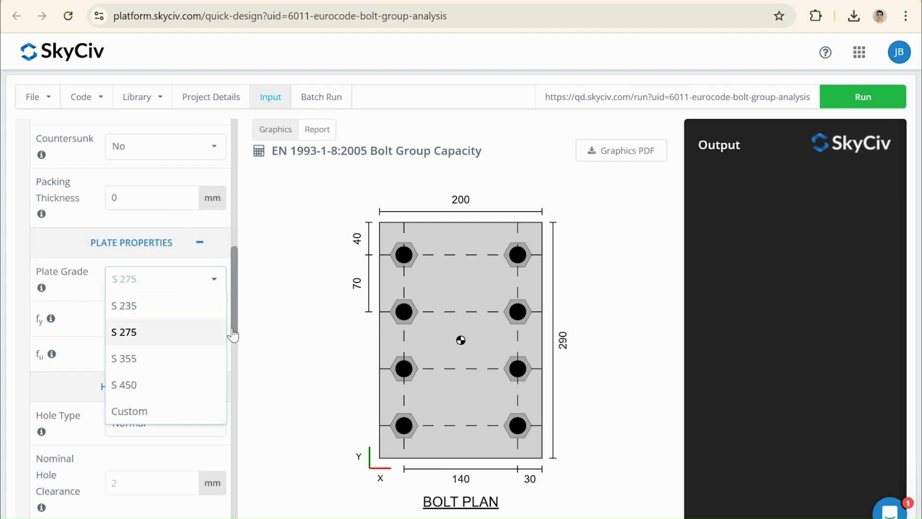
{"action": "left_click", "coordinate": [200, 409]}
{"action": "left_click_drag", "start_coordinate": [120, 356], "coordinate": [187, 358]}
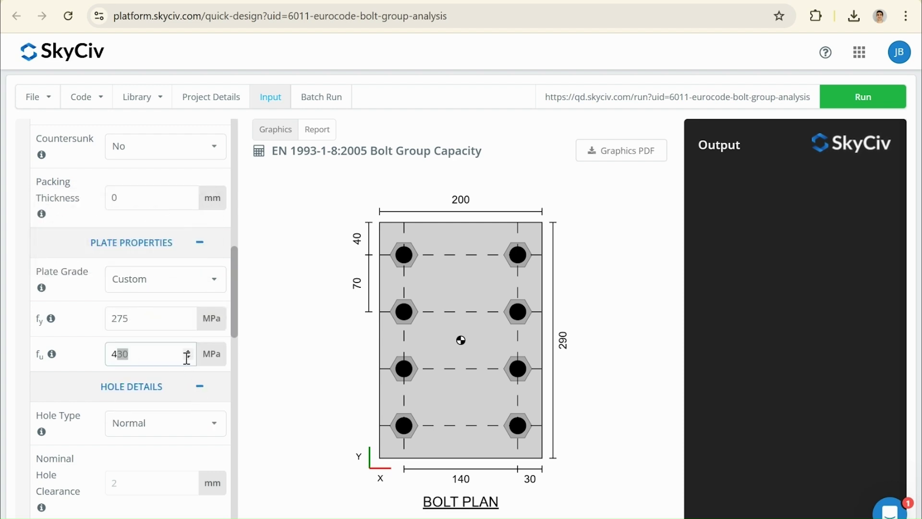
{"action": "type", "text": "1"}
{"action": "left_click", "coordinate": [276, 304]}
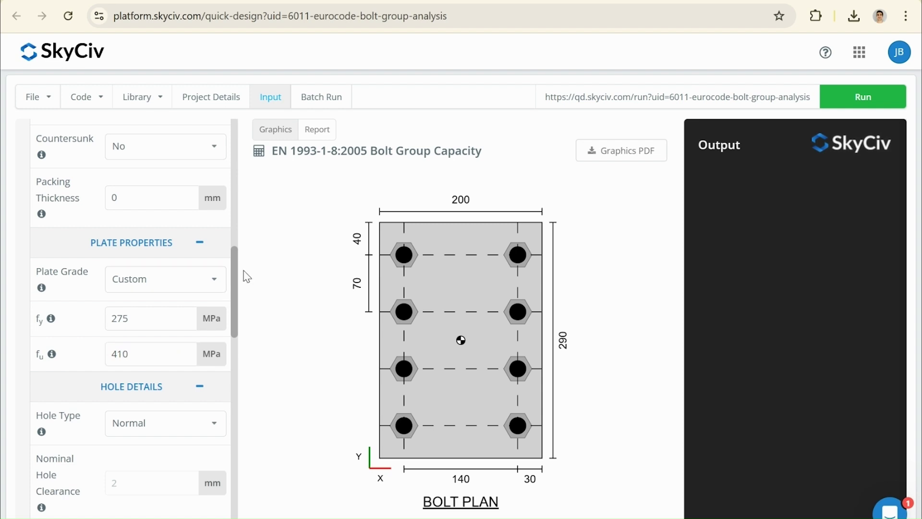
{"action": "scroll", "coordinate": [189, 304], "scroll_direction": "down", "scroll_amount": 3}
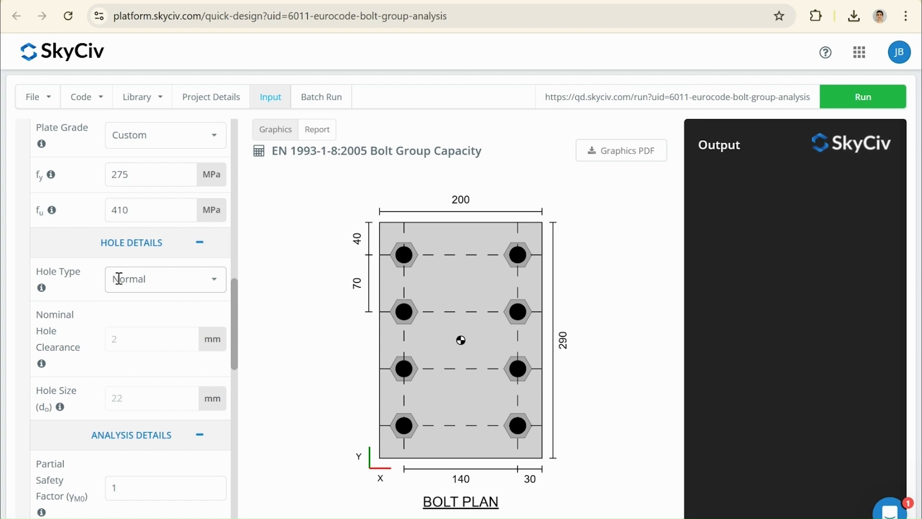
Step: Keep the hole type Normal and review the γM0 and γM2 safety factors
{"action": "left_click", "coordinate": [132, 280]}
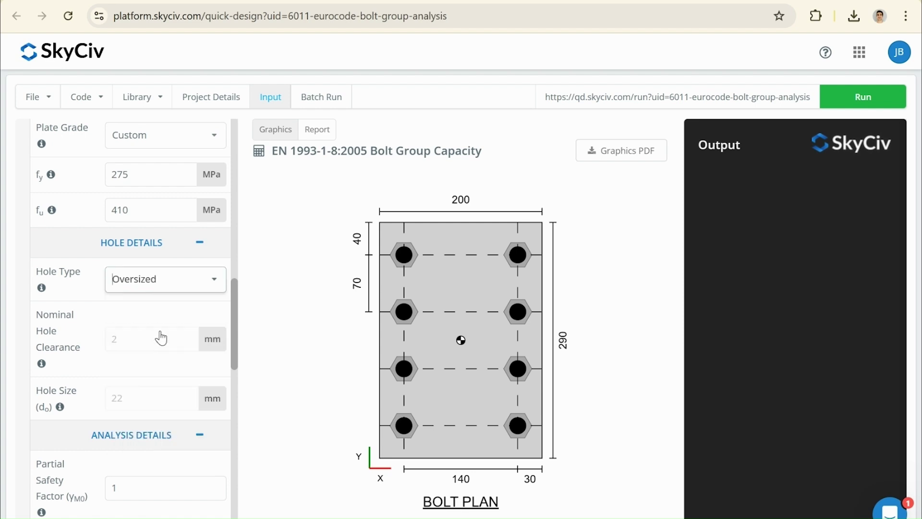
{"action": "left_click", "coordinate": [142, 338]}
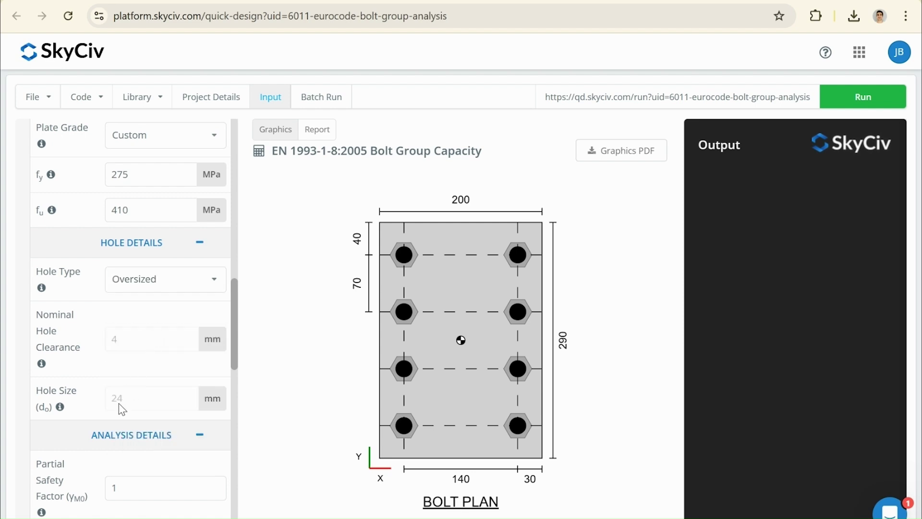
{"action": "left_click", "coordinate": [142, 287]}
{"action": "left_click", "coordinate": [114, 303]}
{"action": "scroll", "coordinate": [180, 318], "scroll_direction": "down", "scroll_amount": 5}
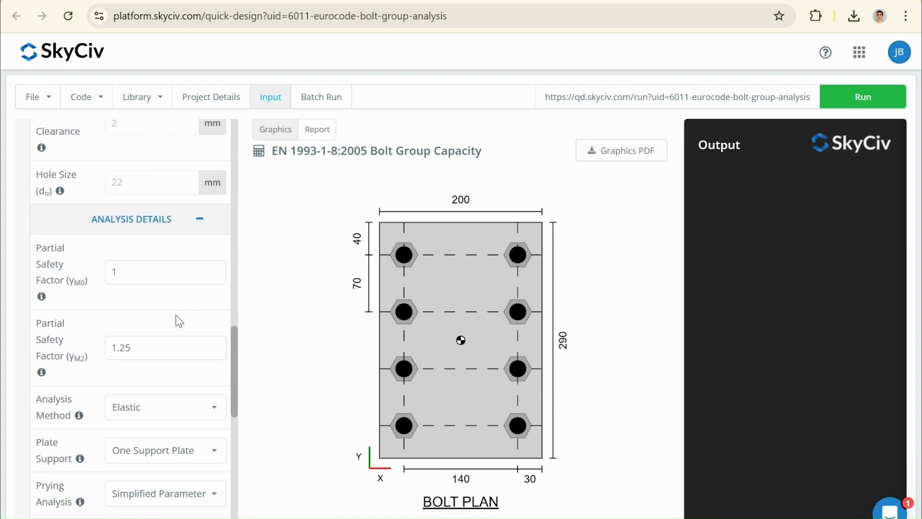
{"action": "left_click_drag", "start_coordinate": [168, 271], "coordinate": [77, 264]}
{"action": "left_click_drag", "start_coordinate": [144, 339], "coordinate": [76, 316]}
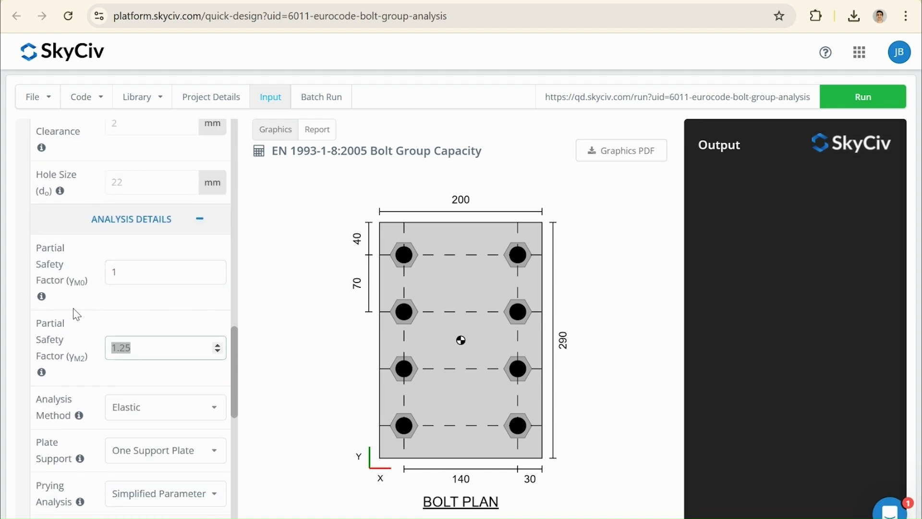
{"action": "left_click", "coordinate": [79, 312]}
Step: Leave γM2 at 1.25 and keep the Elastic analysis method
{"action": "scroll", "coordinate": [88, 319], "scroll_direction": "down", "scroll_amount": 2}
{"action": "scroll", "coordinate": [88, 301], "scroll_direction": "down", "scroll_amount": 2}
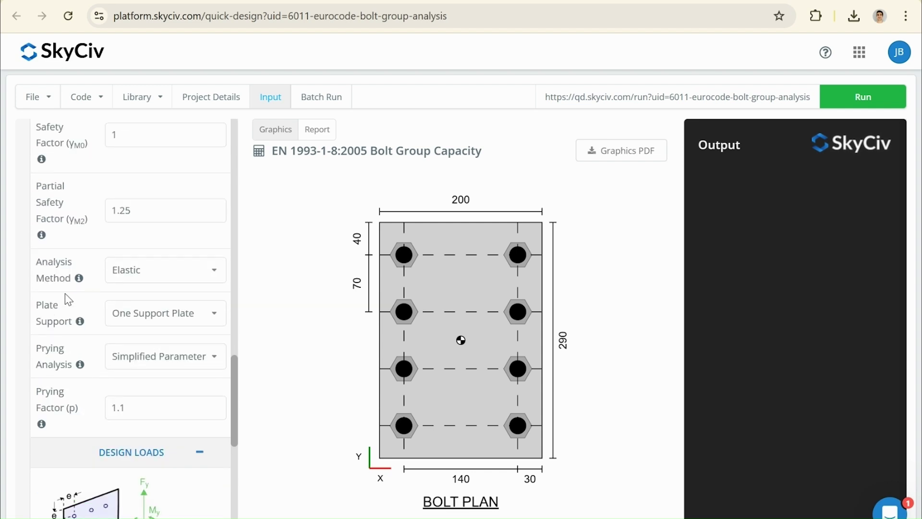
{"action": "left_click_drag", "start_coordinate": [188, 202], "coordinate": [76, 201]}
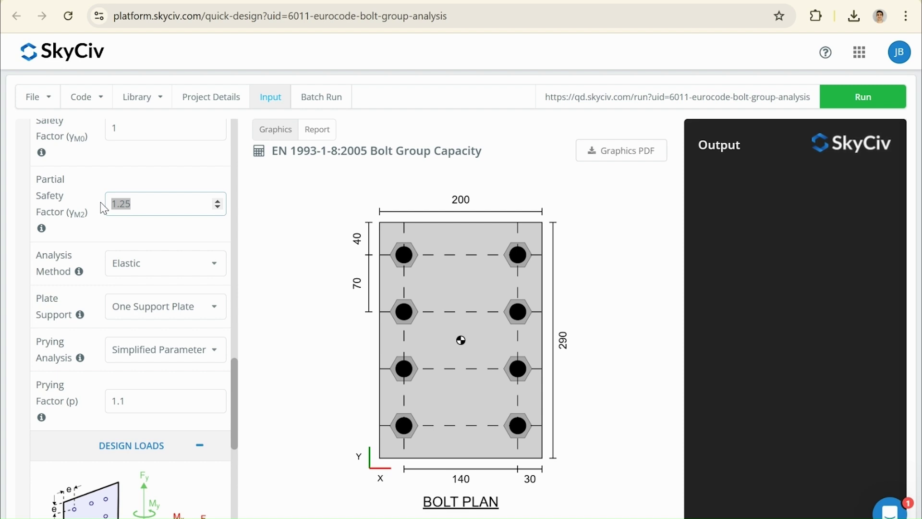
{"action": "type", "text": "1"}
{"action": "left_click", "coordinate": [140, 182]}
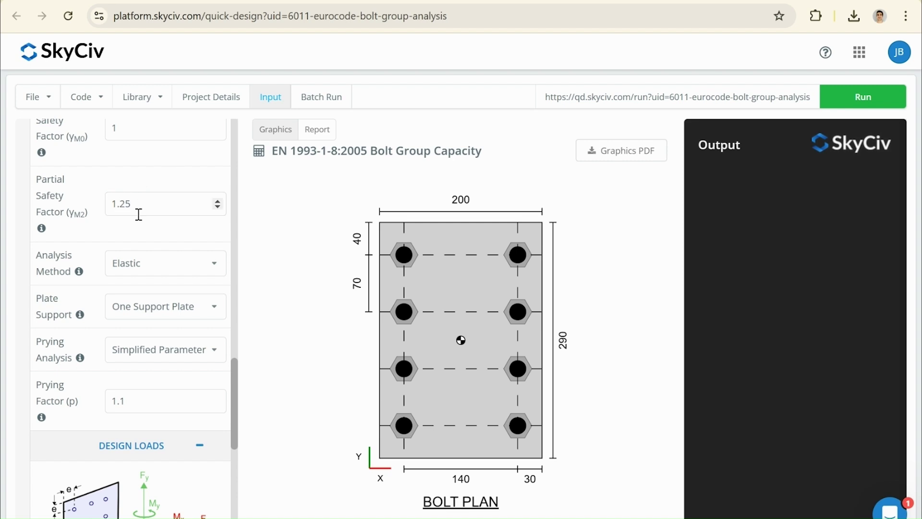
{"action": "scroll", "coordinate": [139, 214], "scroll_direction": "down", "scroll_amount": 2}
{"action": "left_click", "coordinate": [144, 191]}
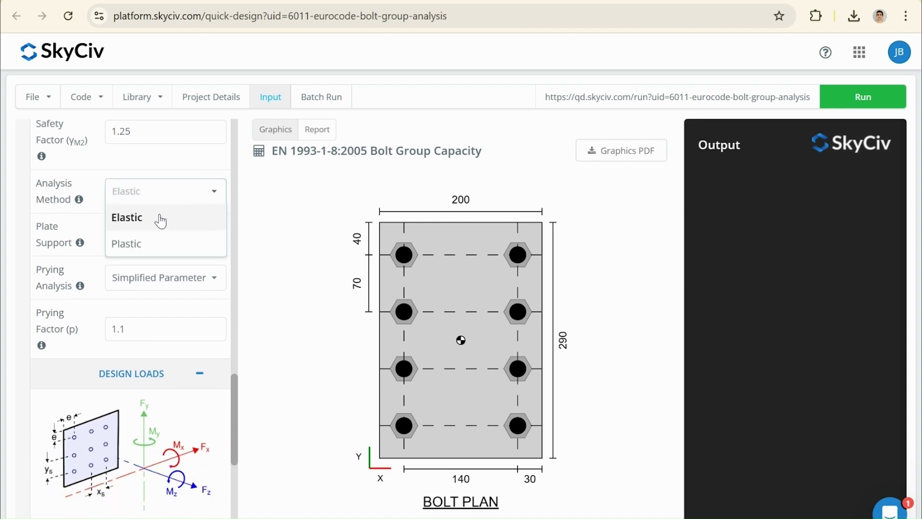
{"action": "left_click", "coordinate": [129, 167]}
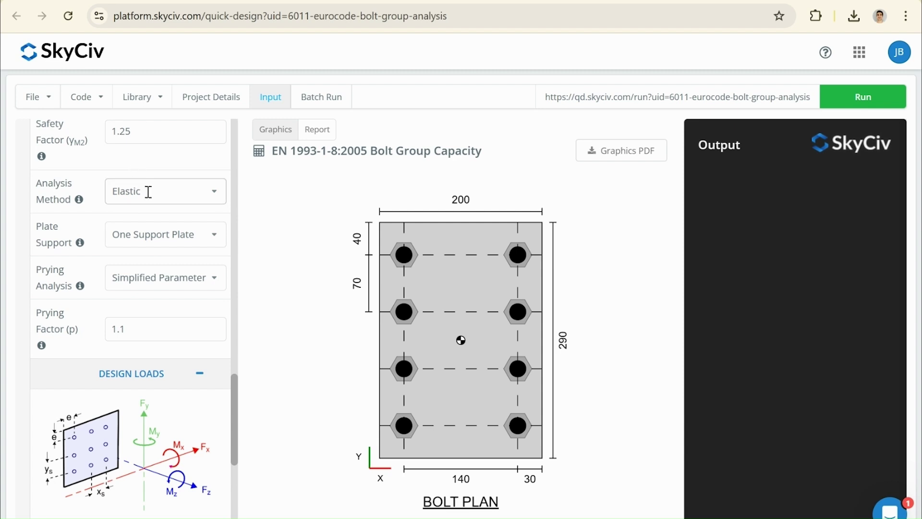
Step: Leave prying analysis on Simplified Parameter and select the 1.1 prying factor for replacement
{"action": "scroll", "coordinate": [155, 203], "scroll_direction": "down", "scroll_amount": 1}
{"action": "scroll", "coordinate": [92, 206], "scroll_direction": "up", "scroll_amount": 1}
{"action": "mouse_move", "coordinate": [80, 250]}
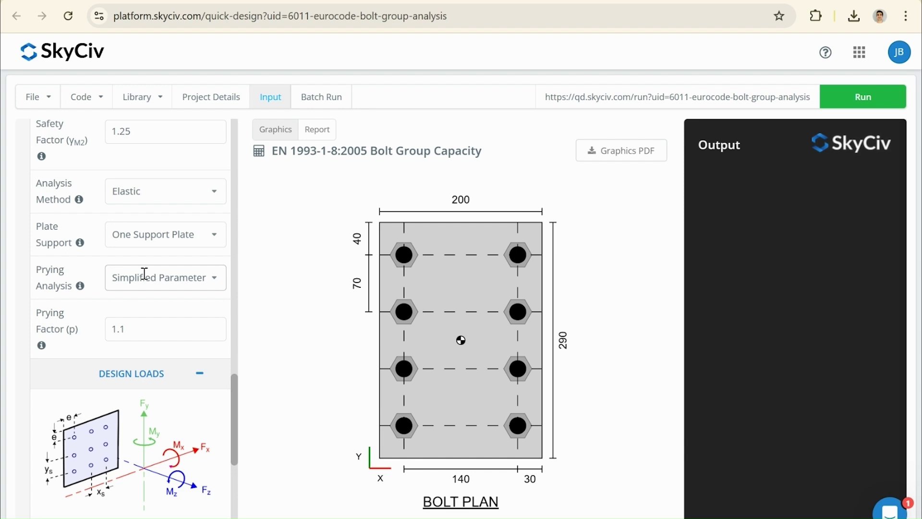
{"action": "left_click", "coordinate": [144, 273]}
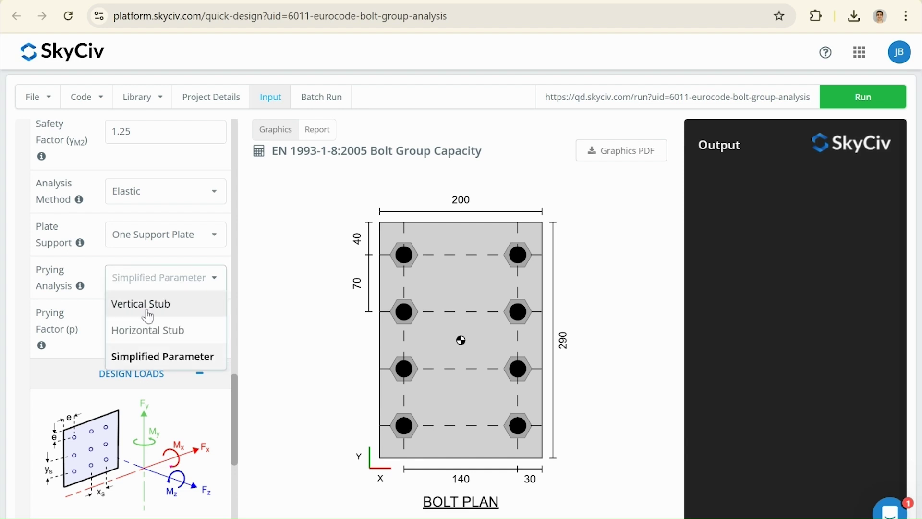
{"action": "left_click", "coordinate": [159, 354]}
{"action": "double_click", "coordinate": [157, 327]}
Step: Enter prying factor 1, then set the F*x, M*x and M*z loads to 0
{"action": "type", "text": "1"}
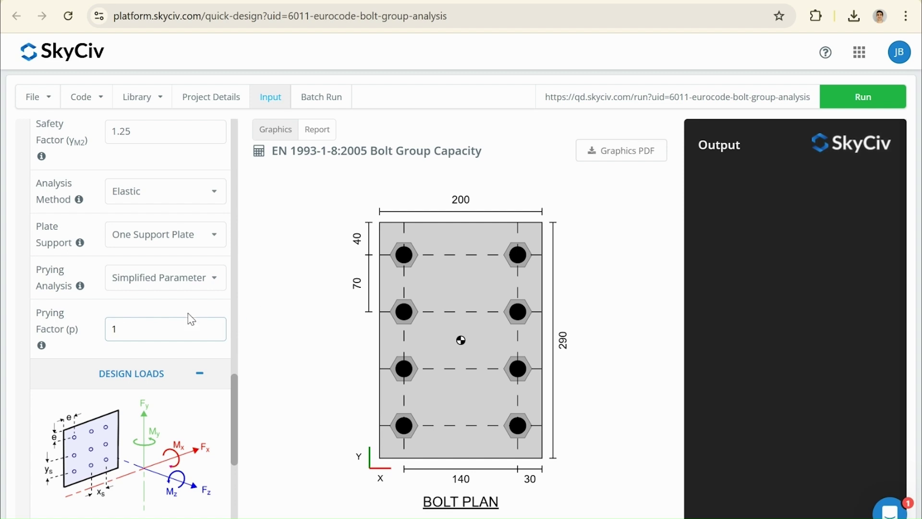
{"action": "scroll", "coordinate": [151, 274], "scroll_direction": "down", "scroll_amount": 5}
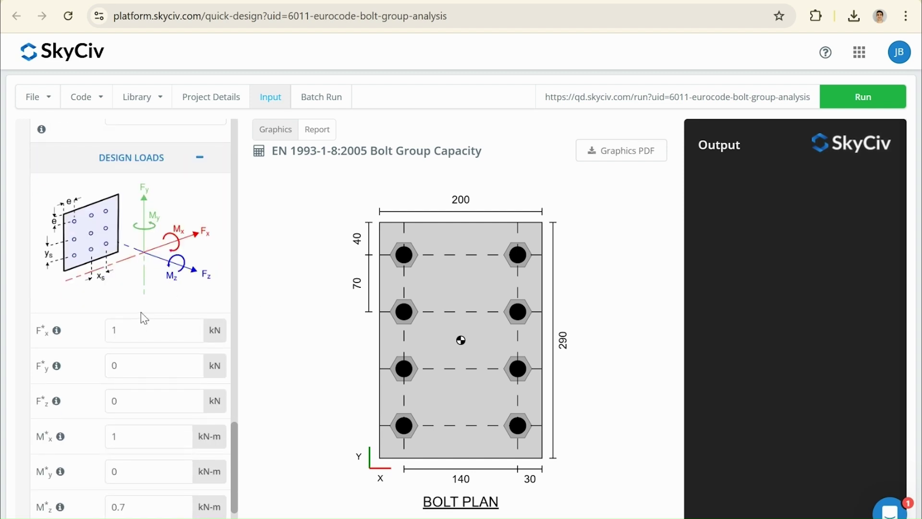
{"action": "double_click", "coordinate": [140, 329]}
{"action": "key", "text": "Tab"}
{"action": "key", "text": "Tab"}
{"action": "key", "text": "Tab"}
{"action": "type", "text": "0"}
{"action": "key", "text": "Tab"}
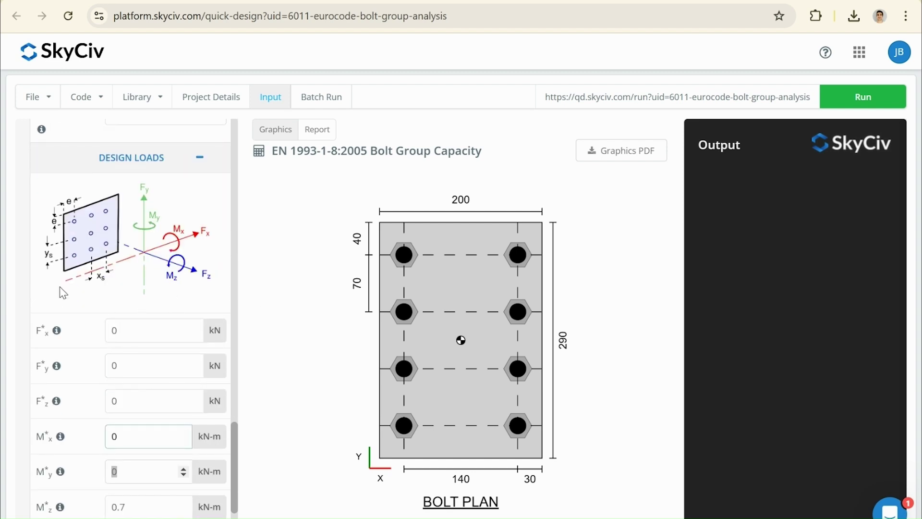
{"action": "key", "text": "Tab"}
{"action": "type", "text": "0"}
Step: Set the F*y shear load to 340 kN
{"action": "double_click", "coordinate": [128, 363]}
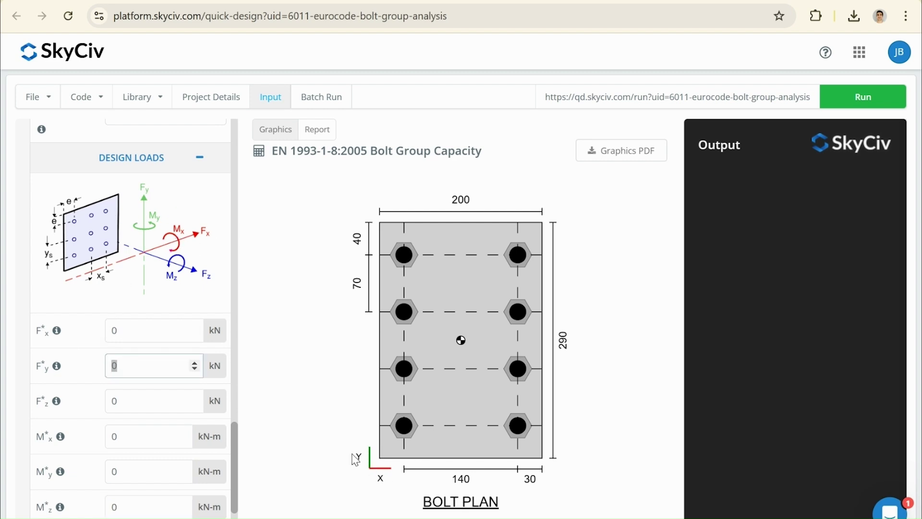
{"action": "left_click", "coordinate": [372, 461]}
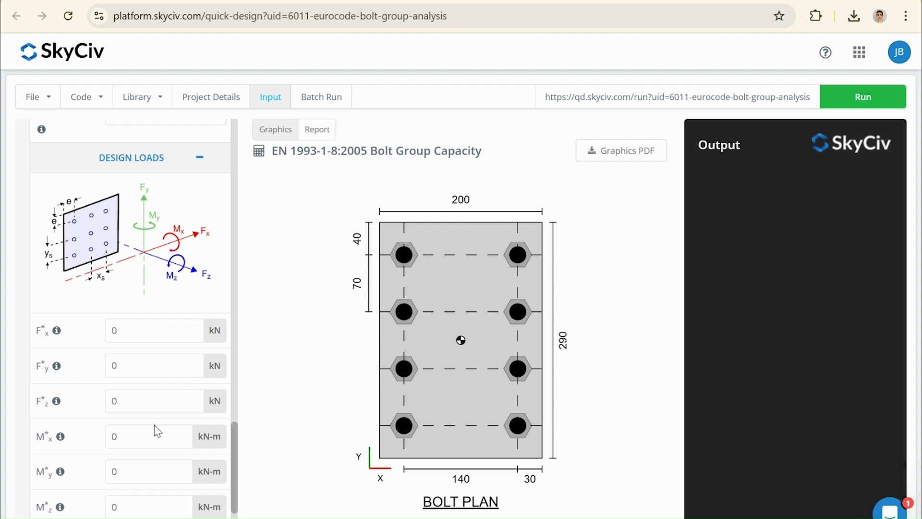
{"action": "double_click", "coordinate": [115, 368]}
{"action": "type", "text": "34"}
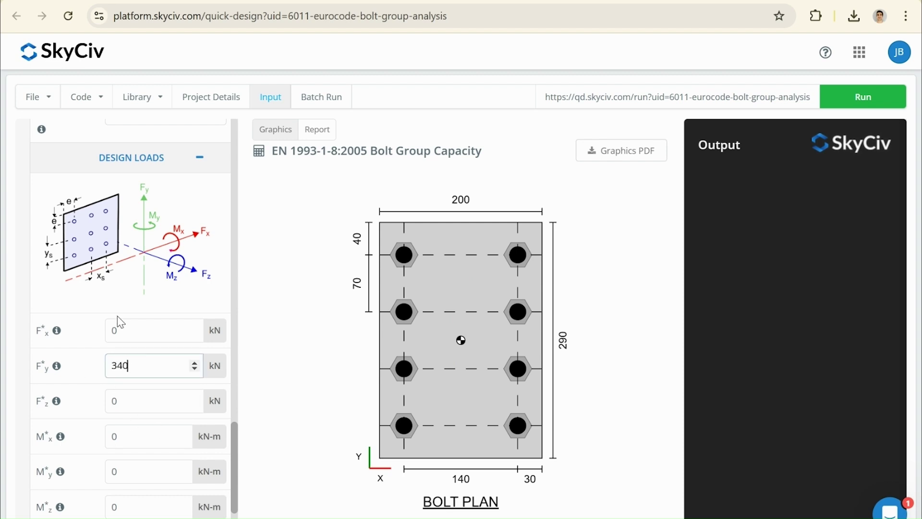
{"action": "left_click", "coordinate": [122, 174]}
{"action": "scroll", "coordinate": [127, 201], "scroll_direction": "down", "scroll_amount": 2}
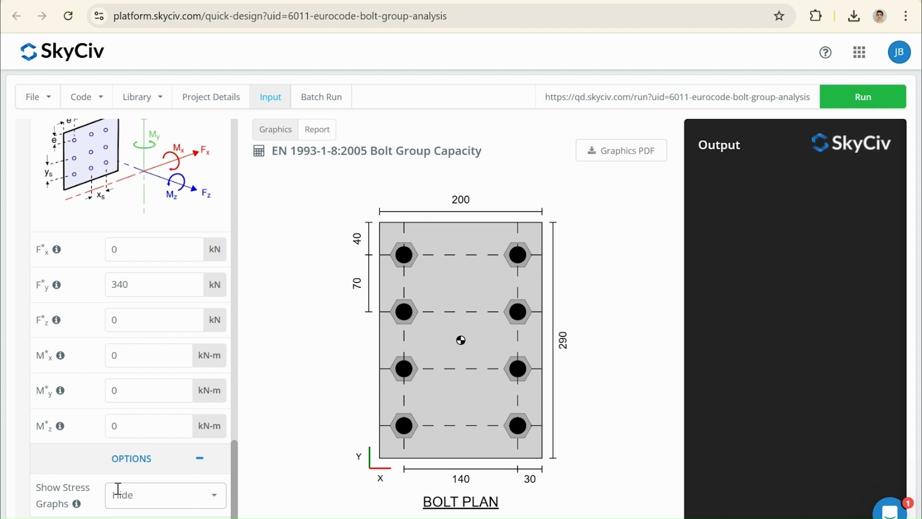
Step: Run the bolt group check, review the report (42.5 kN per bolt), and generate the PDF report
{"action": "left_click", "coordinate": [864, 96]}
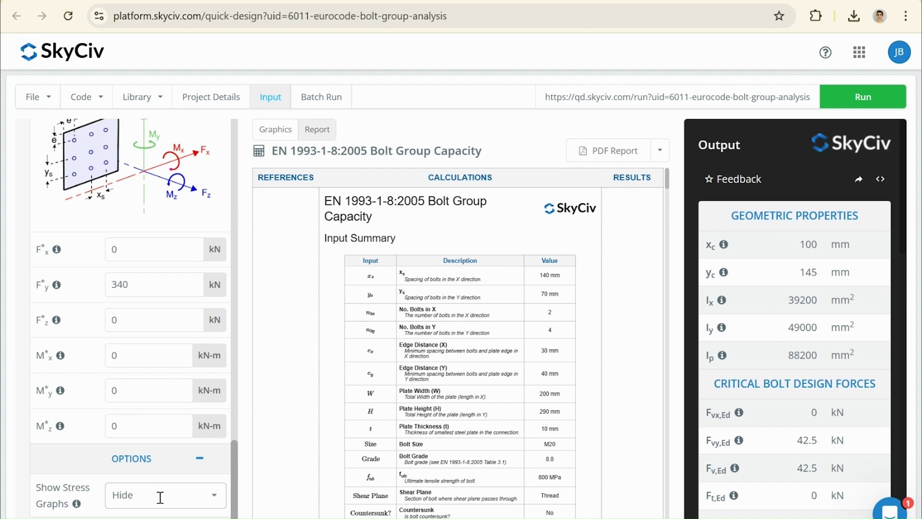
{"action": "scroll", "coordinate": [471, 348], "scroll_direction": "down", "scroll_amount": 10}
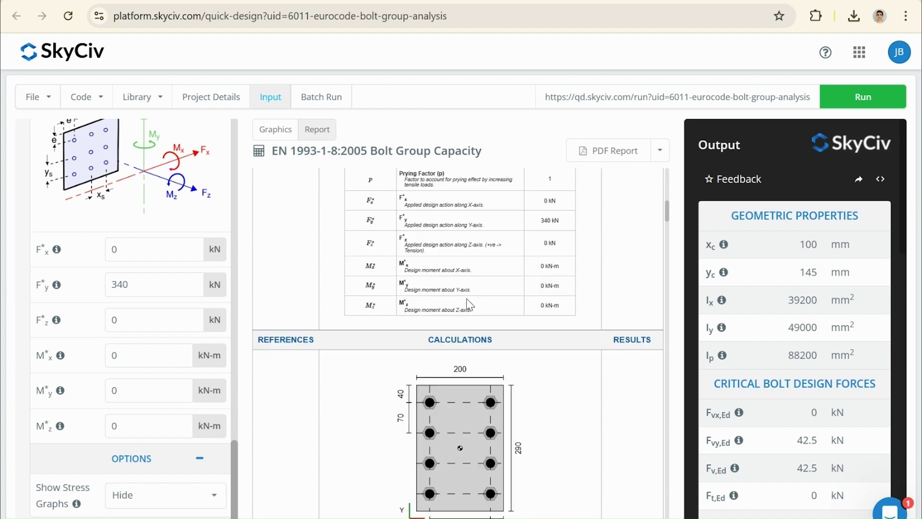
{"action": "scroll", "coordinate": [468, 304], "scroll_direction": "up", "scroll_amount": 2}
{"action": "scroll", "coordinate": [540, 288], "scroll_direction": "up", "scroll_amount": 8}
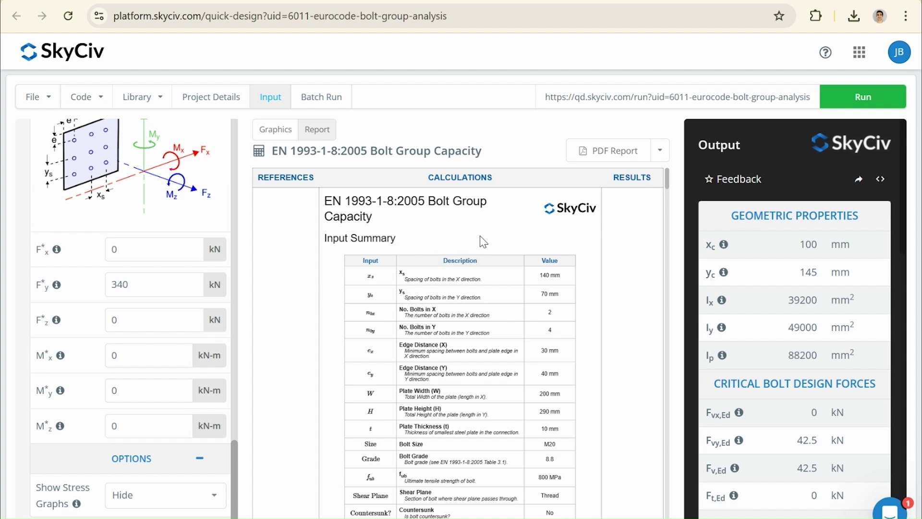
{"action": "left_click", "coordinate": [603, 159]}
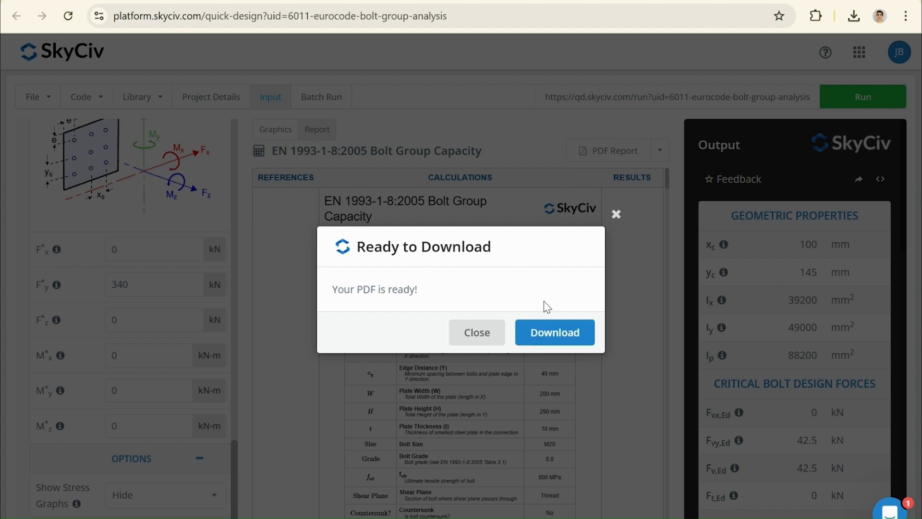
Step: Download the 14-page report and scroll through the Input Summary to the 2×4 bolt plan on page 3
{"action": "left_click", "coordinate": [578, 331]}
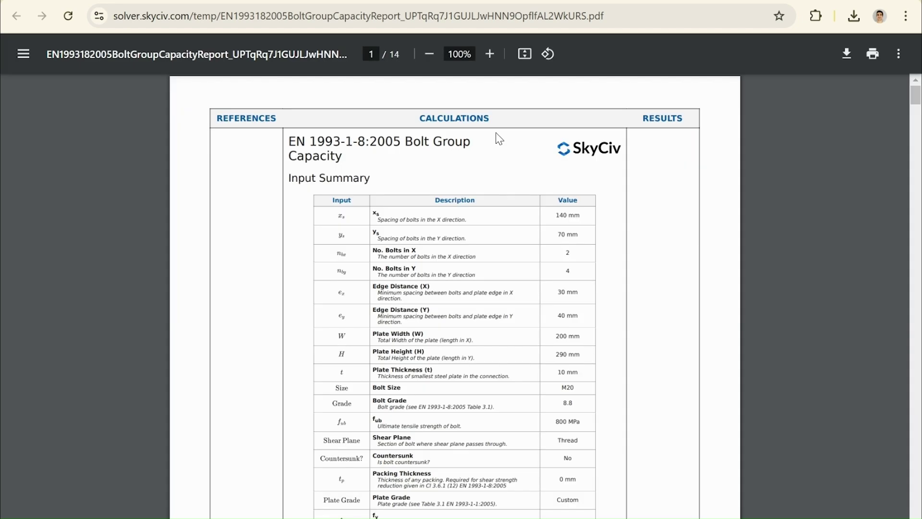
{"action": "scroll", "coordinate": [499, 139], "scroll_direction": "down", "scroll_amount": 2}
{"action": "scroll", "coordinate": [501, 140], "scroll_direction": "up", "scroll_amount": 2}
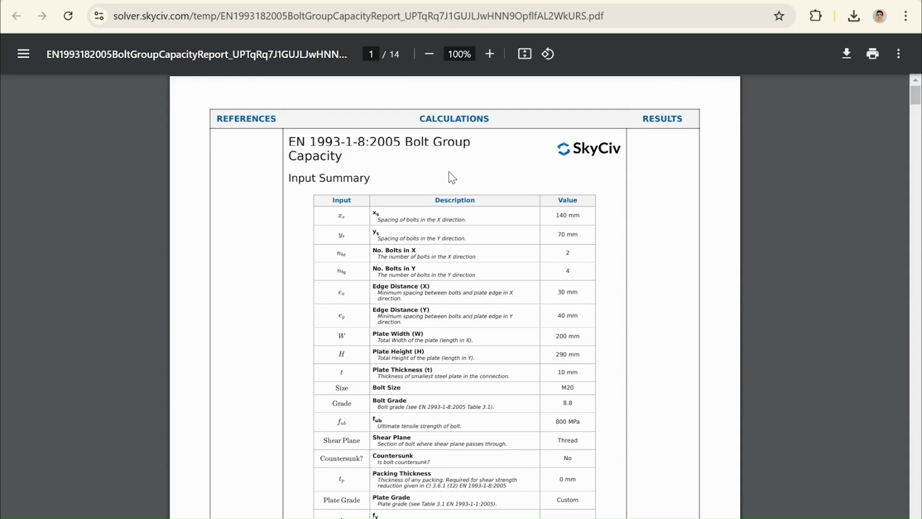
{"action": "scroll", "coordinate": [460, 171], "scroll_direction": "down", "scroll_amount": 4}
{"action": "scroll", "coordinate": [462, 174], "scroll_direction": "down", "scroll_amount": 15}
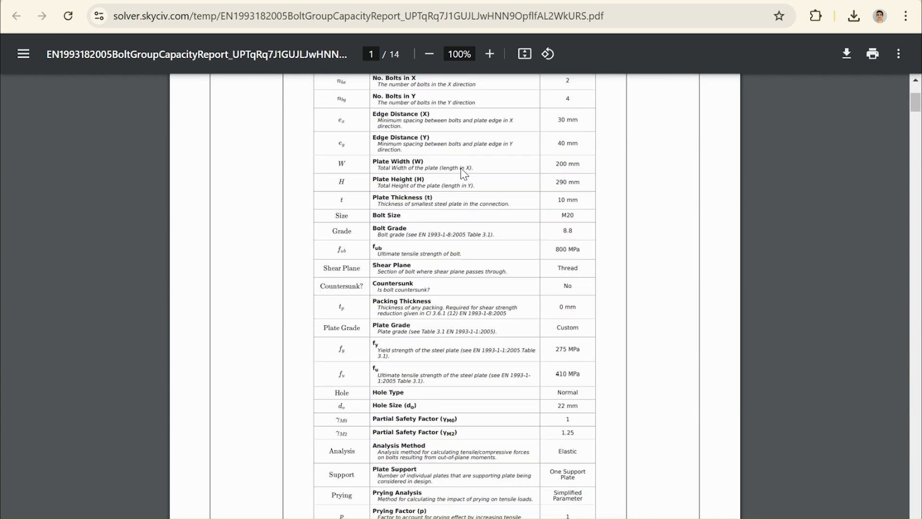
{"action": "scroll", "coordinate": [464, 174], "scroll_direction": "down", "scroll_amount": 15}
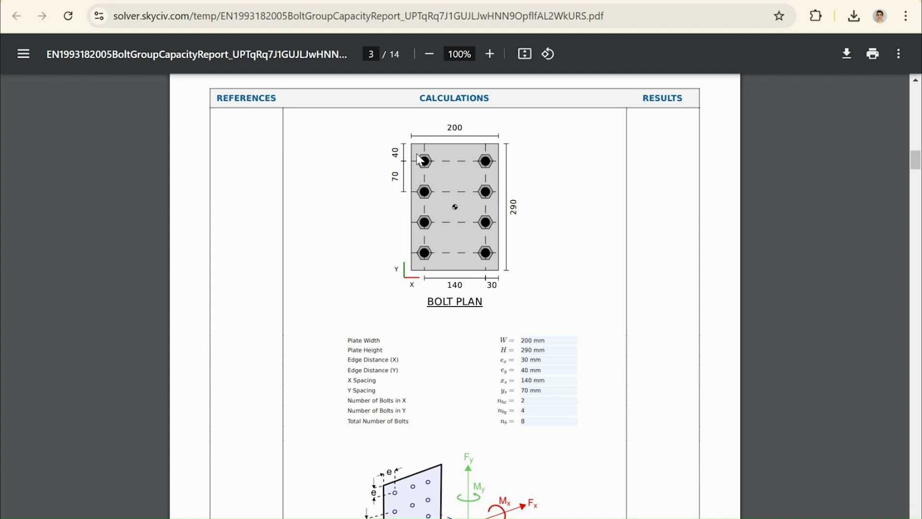
{"action": "scroll", "coordinate": [845, 114], "scroll_direction": "down", "scroll_amount": 3}
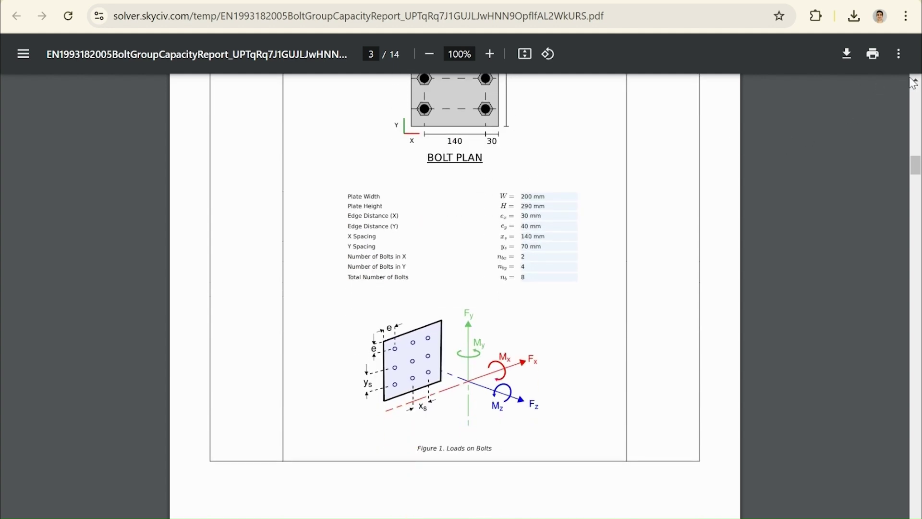
Step: Show the report full screen at fit-width, scrolled to the Shear Loading on Bolt Group section
{"action": "key", "text": "F11"}
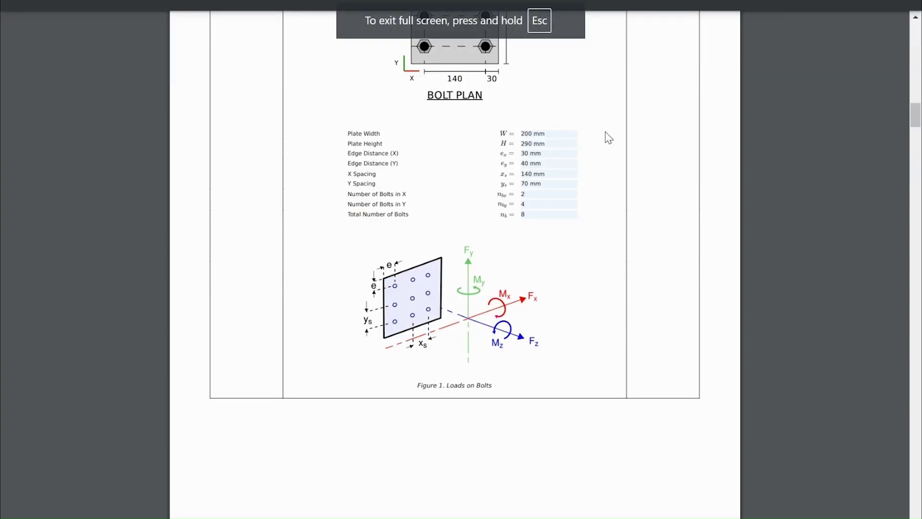
{"action": "key", "text": "ctrl+backslash"}
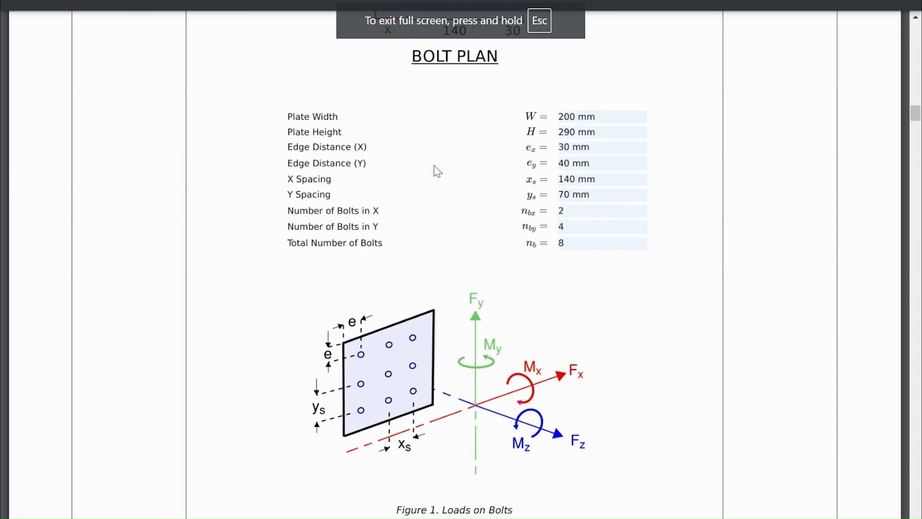
{"action": "scroll", "coordinate": [475, 147], "scroll_direction": "down", "scroll_amount": 10}
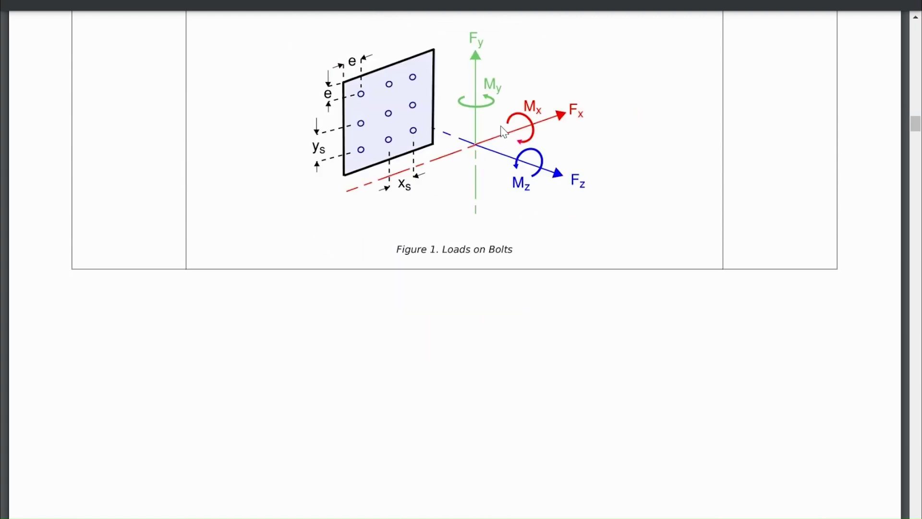
{"action": "scroll", "coordinate": [508, 139], "scroll_direction": "down", "scroll_amount": 3}
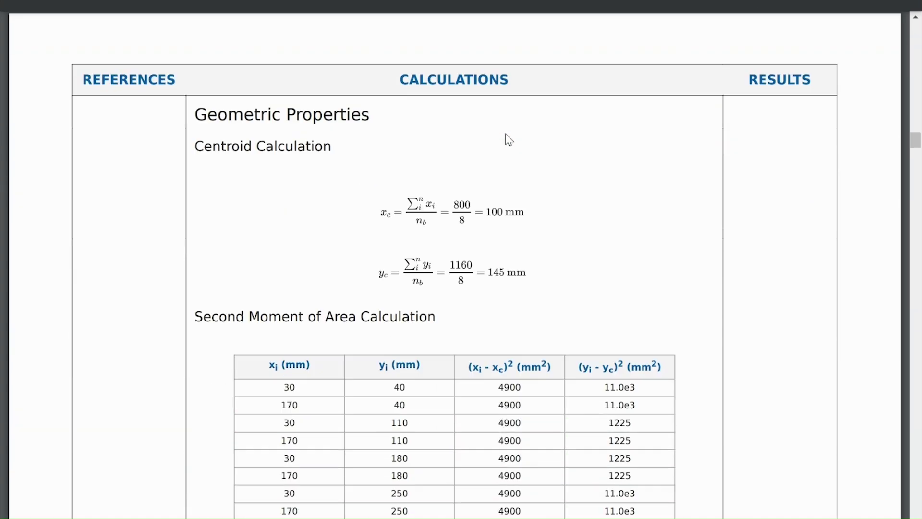
{"action": "scroll", "coordinate": [471, 137], "scroll_direction": "down", "scroll_amount": 2}
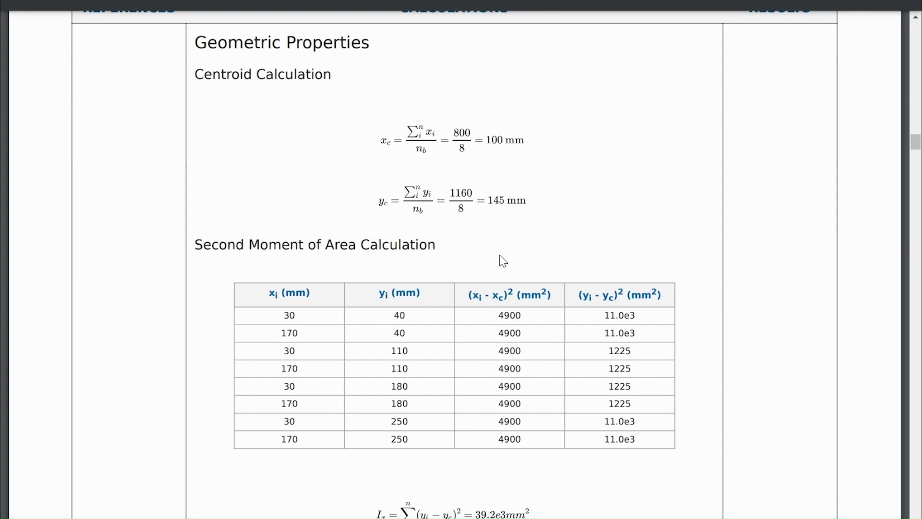
{"action": "scroll", "coordinate": [503, 261], "scroll_direction": "down", "scroll_amount": 5}
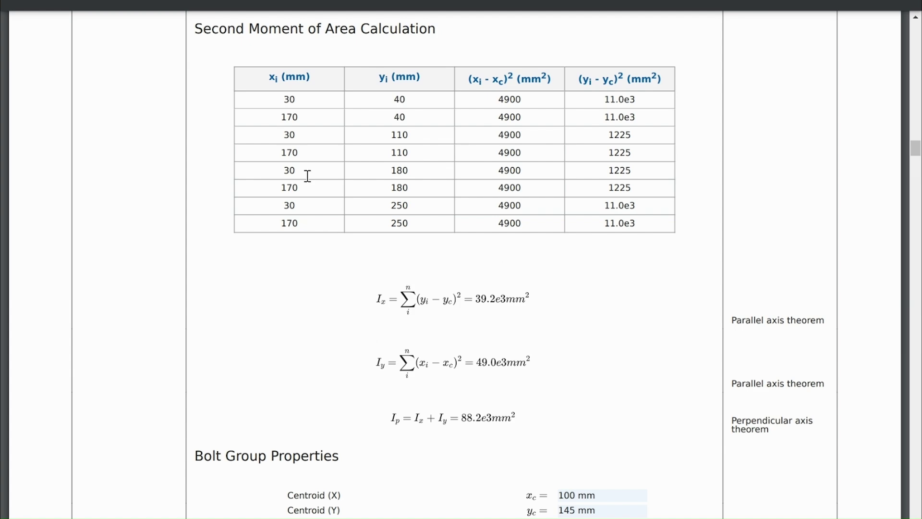
{"action": "scroll", "coordinate": [438, 209], "scroll_direction": "down", "scroll_amount": 20}
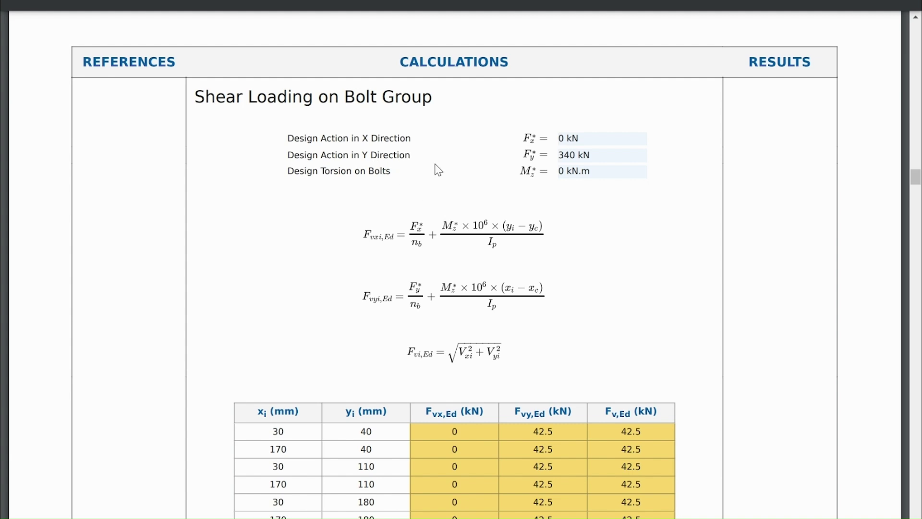
{"action": "scroll", "coordinate": [438, 170], "scroll_direction": "down", "scroll_amount": 3}
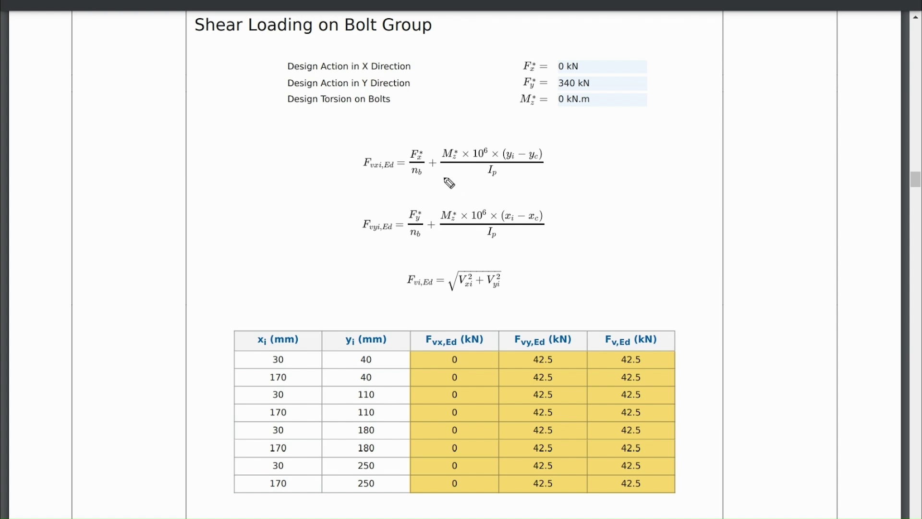
Step: Pen-annotate the shear formulas with the hand check 340 / 8 = 42.5 kN, then undo it
{"action": "mouse_move", "coordinate": [458, 148]}
{"action": "left_mouse_down"}
{"action": "mouse_move", "coordinate": [441, 166]}
{"action": "mouse_move", "coordinate": [507, 136]}
{"action": "left_mouse_up"}
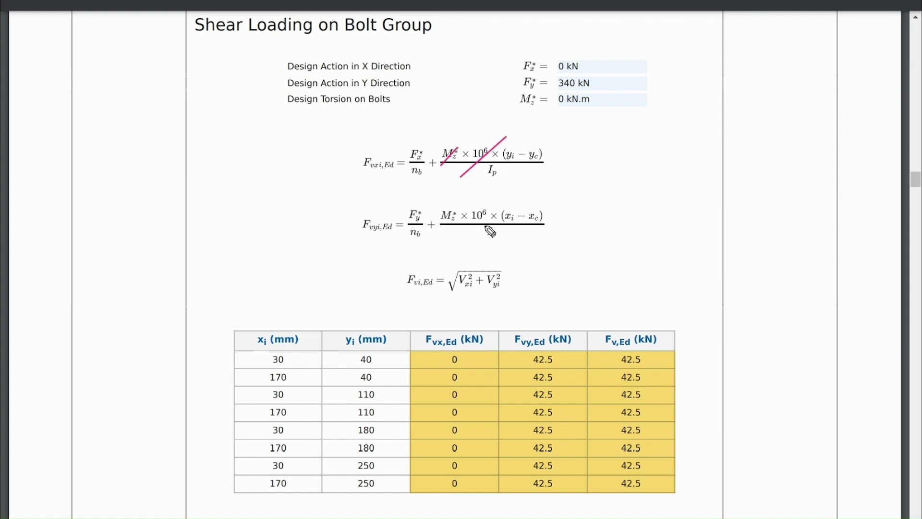
{"action": "left_click_drag", "start_coordinate": [468, 241], "coordinate": [526, 181]}
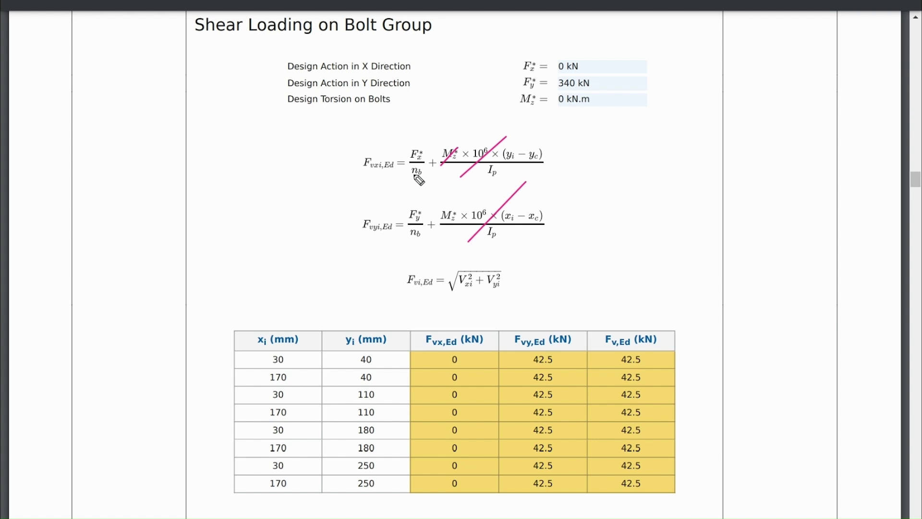
{"action": "left_click_drag", "start_coordinate": [408, 177], "coordinate": [427, 140]}
{"action": "left_click_drag", "start_coordinate": [566, 219], "coordinate": [572, 220]}
{"action": "mouse_move", "coordinate": [565, 227]}
{"action": "left_mouse_down"}
{"action": "mouse_move", "coordinate": [600, 201]}
{"action": "mouse_move", "coordinate": [593, 211]}
{"action": "left_mouse_up"}
{"action": "mouse_move", "coordinate": [610, 196]}
{"action": "left_mouse_down"}
{"action": "mouse_move", "coordinate": [616, 213]}
{"action": "mouse_move", "coordinate": [648, 217]}
{"action": "mouse_move", "coordinate": [624, 243]}
{"action": "mouse_move", "coordinate": [617, 237]}
{"action": "mouse_move", "coordinate": [626, 234]}
{"action": "left_mouse_up"}
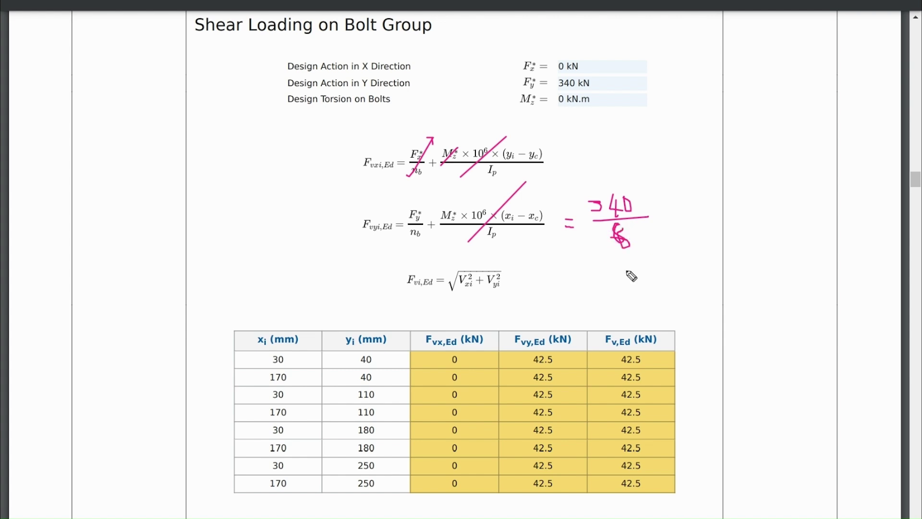
{"action": "left_click_drag", "start_coordinate": [560, 356], "coordinate": [557, 362]}
{"action": "key", "text": "ctrl+z"}
{"action": "key", "text": "ctrl+z"}
{"action": "key", "text": "ctrl+z"}
{"action": "key", "text": "ctrl+z"}
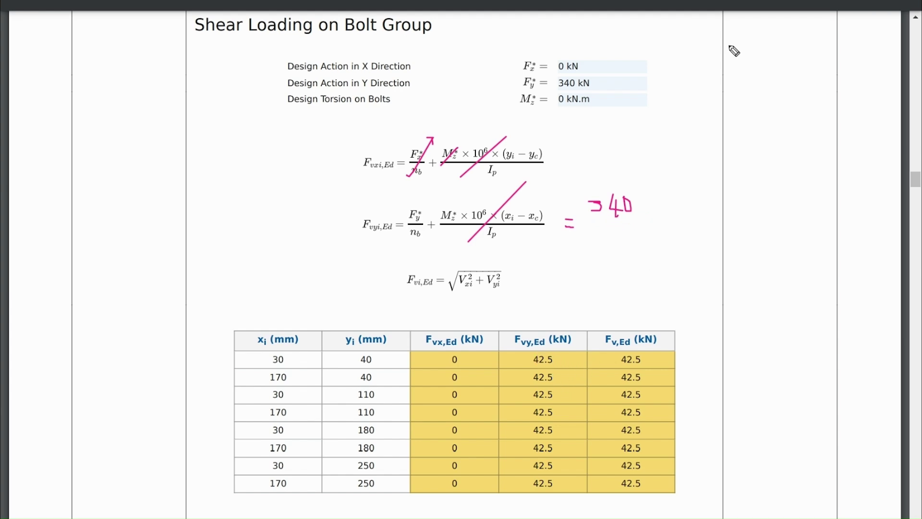
{"action": "key", "text": "ctrl+z"}
{"action": "key", "text": "ctrl+z"}
{"action": "key", "text": "ctrl+z"}
{"action": "key", "text": "ctrl+z"}
{"action": "key", "text": "ctrl+z"}
{"action": "key", "text": "ctrl+z"}
{"action": "key", "text": "ctrl+z"}
{"action": "key", "text": "ctrl+z"}
Step: Scroll past the per-bolt shear table, briefly highlighting the torsion label
{"action": "scroll", "coordinate": [518, 173], "scroll_direction": "down", "scroll_amount": 1}
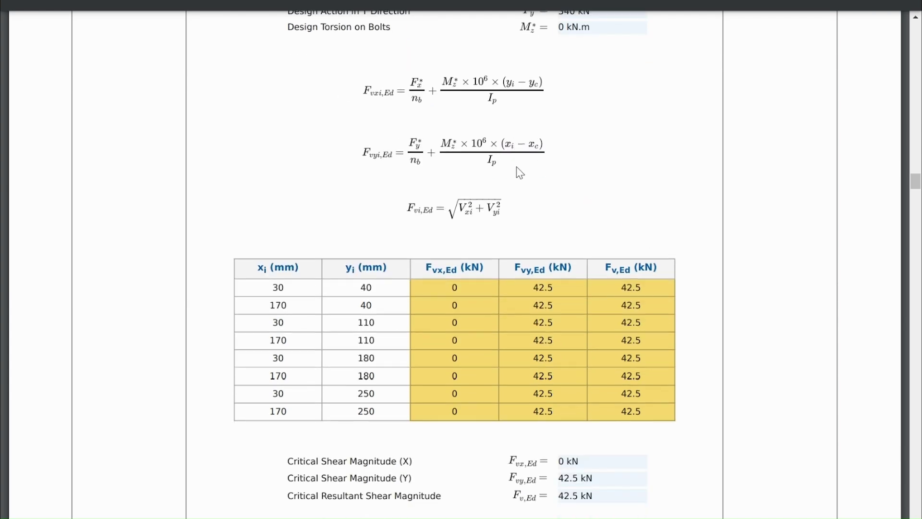
{"action": "scroll", "coordinate": [541, 196], "scroll_direction": "up", "scroll_amount": 1}
{"action": "scroll", "coordinate": [567, 279], "scroll_direction": "down", "scroll_amount": 3}
{"action": "scroll", "coordinate": [593, 361], "scroll_direction": "down", "scroll_amount": 1}
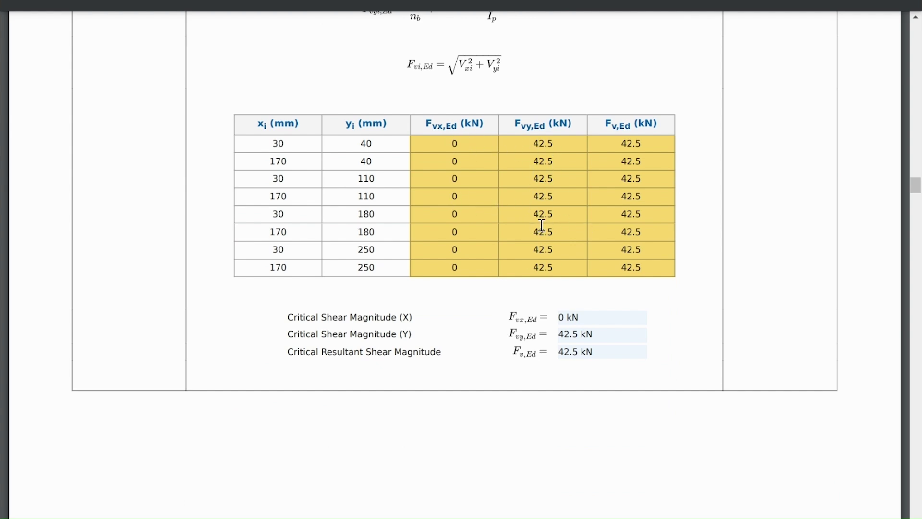
{"action": "scroll", "coordinate": [565, 233], "scroll_direction": "up", "scroll_amount": 9}
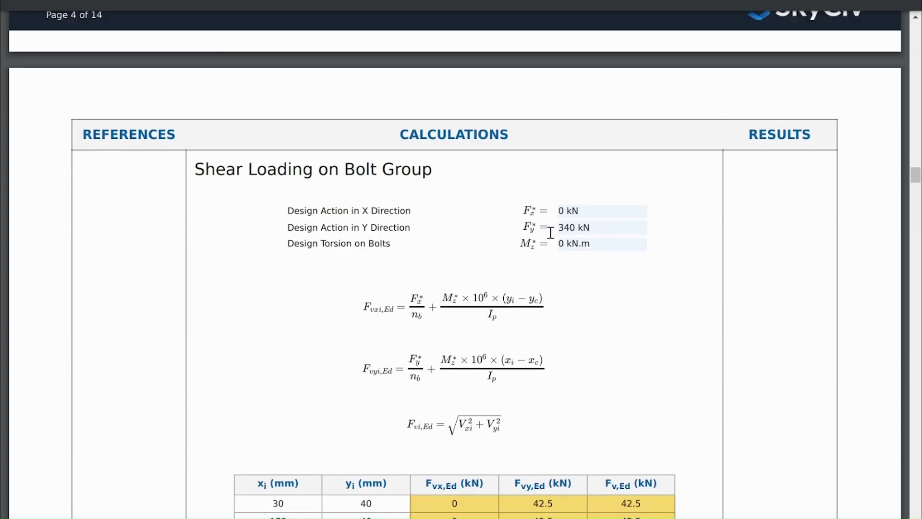
{"action": "left_click_drag", "start_coordinate": [521, 243], "coordinate": [548, 244]}
{"action": "left_click", "coordinate": [578, 262]}
Step: Scroll through Tensile Loading, highlighting Resultant Tension on Bolts, to the page 6 Bolt Strength calculation
{"action": "scroll", "coordinate": [578, 259], "scroll_direction": "down", "scroll_amount": 9}
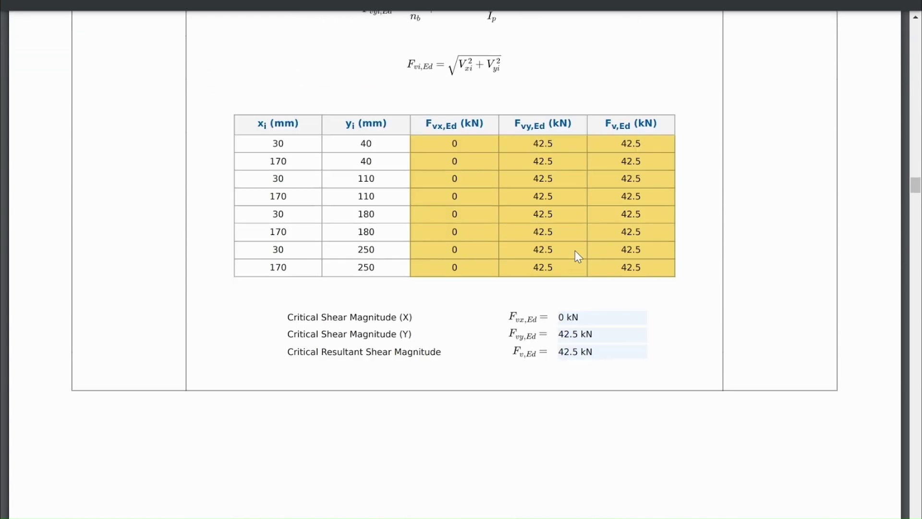
{"action": "scroll", "coordinate": [572, 260], "scroll_direction": "down", "scroll_amount": 4}
{"action": "scroll", "coordinate": [533, 197], "scroll_direction": "down", "scroll_amount": 10}
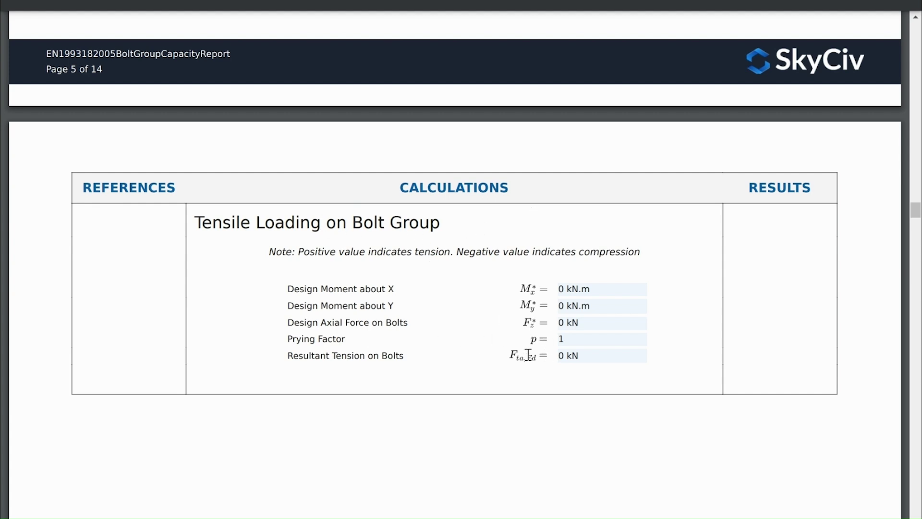
{"action": "scroll", "coordinate": [592, 354], "scroll_direction": "down", "scroll_amount": 3}
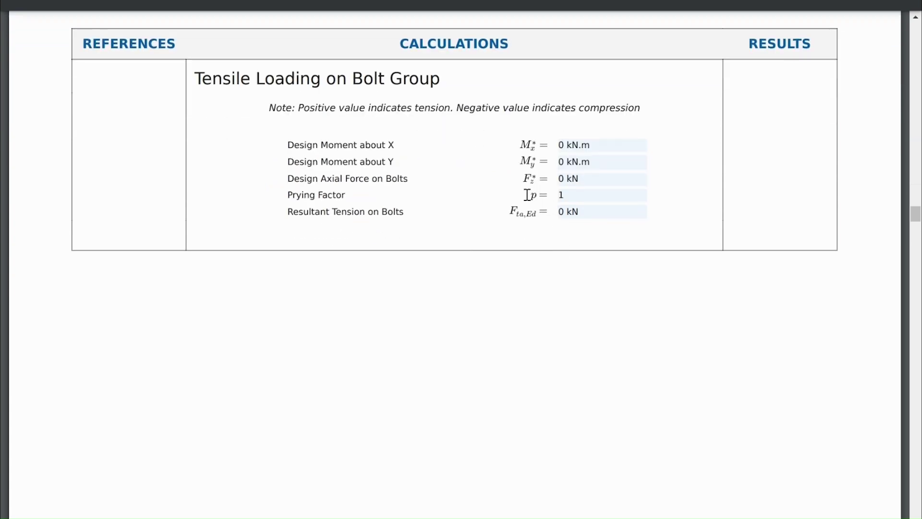
{"action": "left_click_drag", "start_coordinate": [528, 194], "coordinate": [589, 198]}
{"action": "left_click", "coordinate": [590, 195]}
{"action": "scroll", "coordinate": [555, 198], "scroll_direction": "down", "scroll_amount": 10}
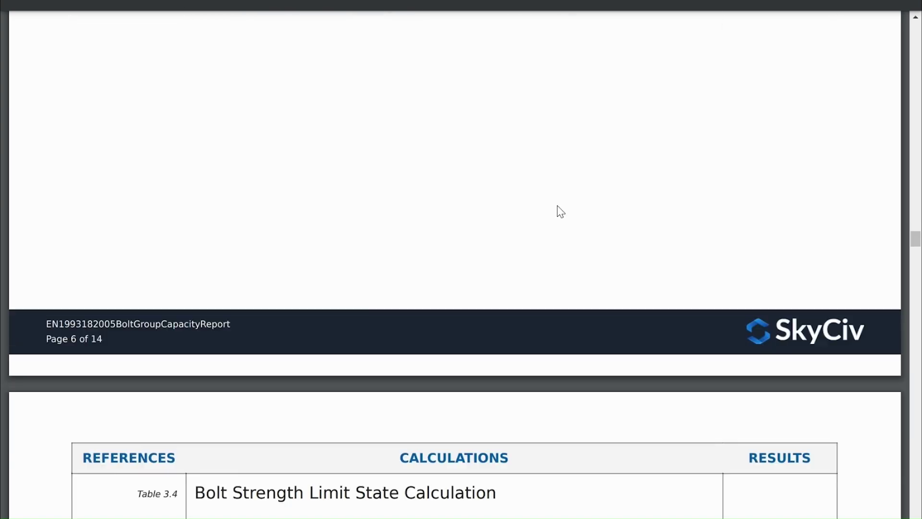
{"action": "scroll", "coordinate": [561, 211], "scroll_direction": "down", "scroll_amount": 9}
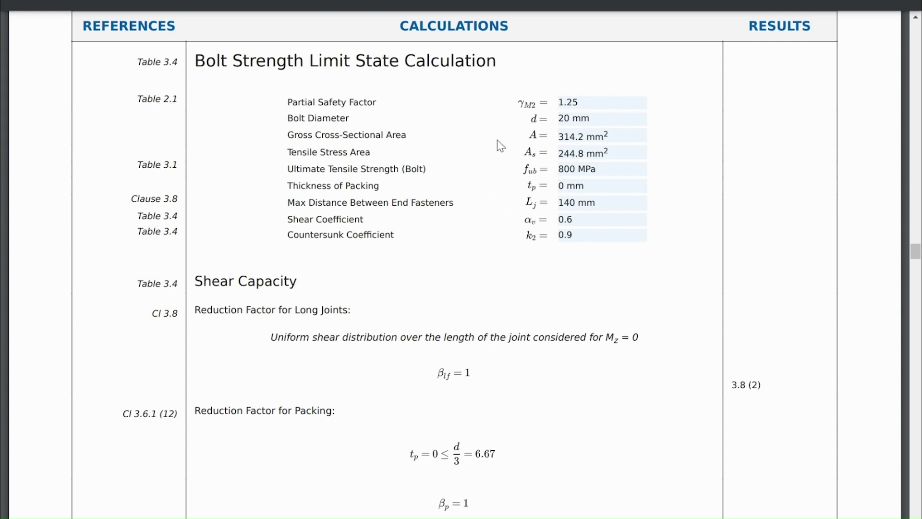
Step: Highlight the 244 tensile stress area, then the 94 kN shear resistance in the Shear Capacity check
{"action": "left_click_drag", "start_coordinate": [559, 153], "coordinate": [574, 151]}
{"action": "left_click", "coordinate": [568, 170]}
{"action": "scroll", "coordinate": [480, 119], "scroll_direction": "down", "scroll_amount": 3}
{"action": "scroll", "coordinate": [475, 101], "scroll_direction": "down", "scroll_amount": 3}
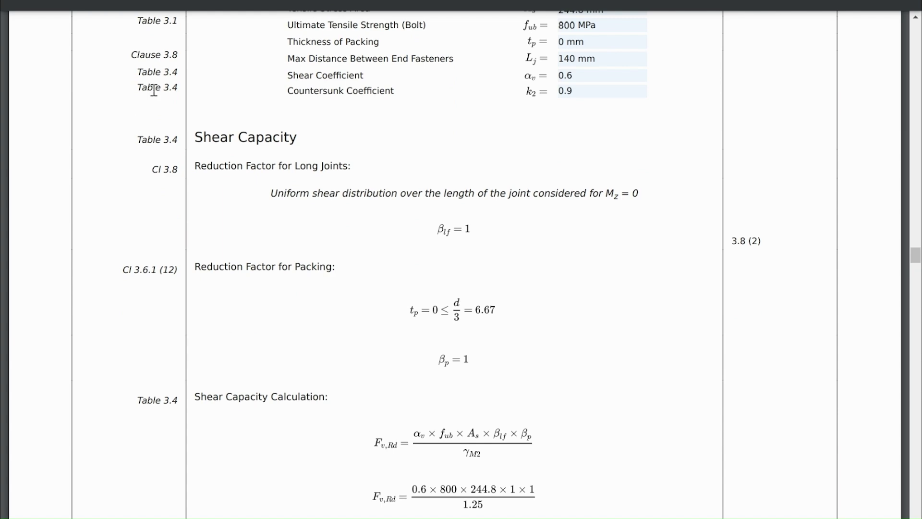
{"action": "scroll", "coordinate": [181, 72], "scroll_direction": "up", "scroll_amount": 3}
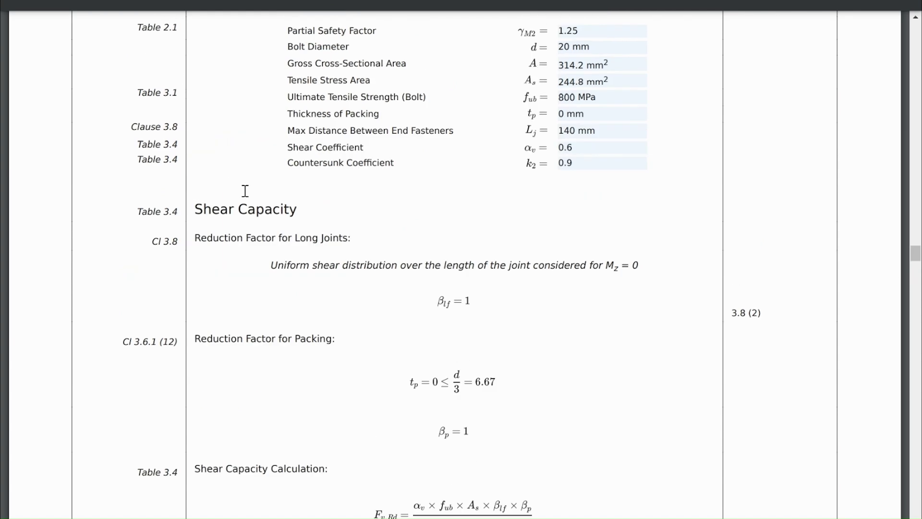
{"action": "scroll", "coordinate": [384, 202], "scroll_direction": "down", "scroll_amount": 15}
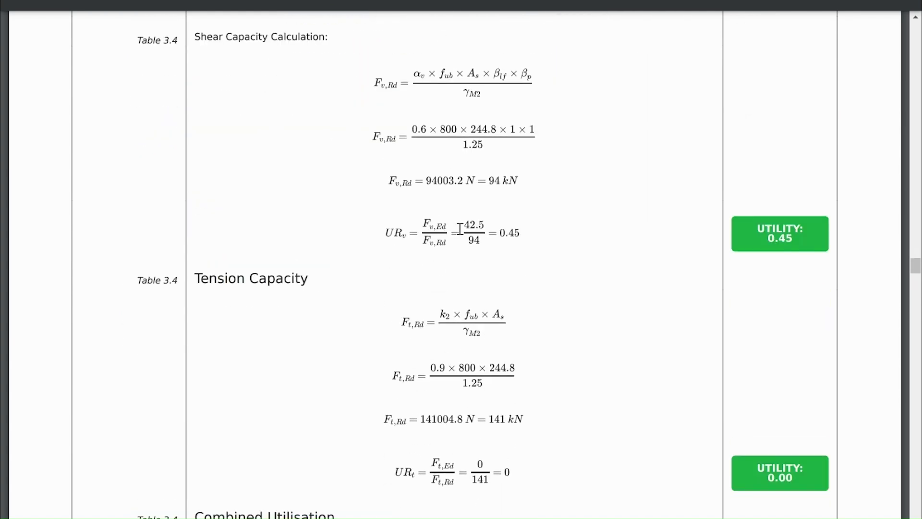
{"action": "double_click", "coordinate": [474, 241]}
{"action": "mouse_move", "coordinate": [461, 5]}
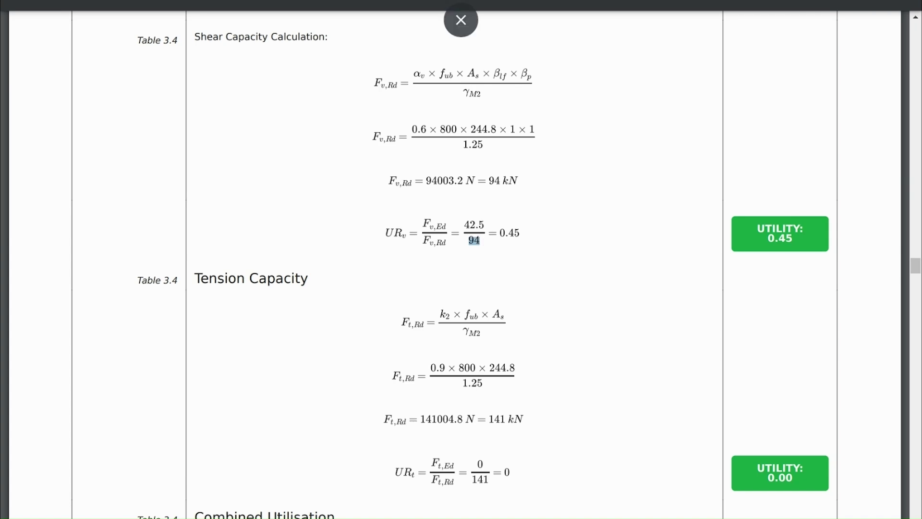
Step: Maximize the SCI P358 PDF at page 44's design-check summary and highlight the Check 8 bolt group row
{"action": "key", "text": "alt+Tab"}
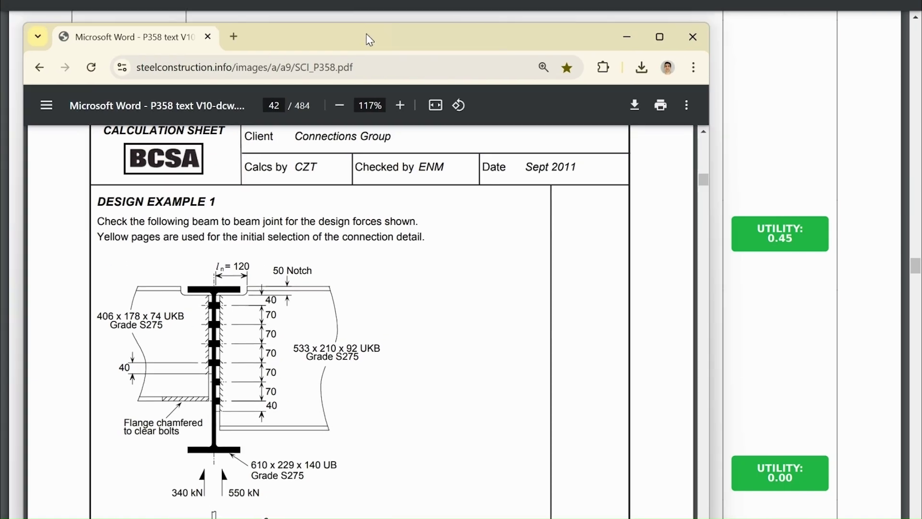
{"action": "left_click", "coordinate": [651, 31]}
{"action": "scroll", "coordinate": [470, 133], "scroll_direction": "down", "scroll_amount": 6}
{"action": "scroll", "coordinate": [471, 134], "scroll_direction": "down", "scroll_amount": 8}
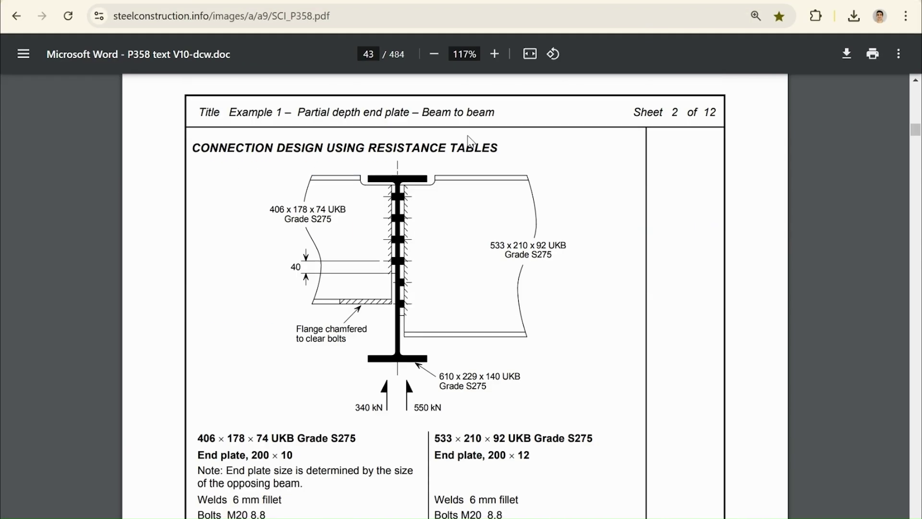
{"action": "scroll", "coordinate": [473, 160], "scroll_direction": "down", "scroll_amount": 15}
{"action": "scroll", "coordinate": [477, 163], "scroll_direction": "up", "scroll_amount": 3}
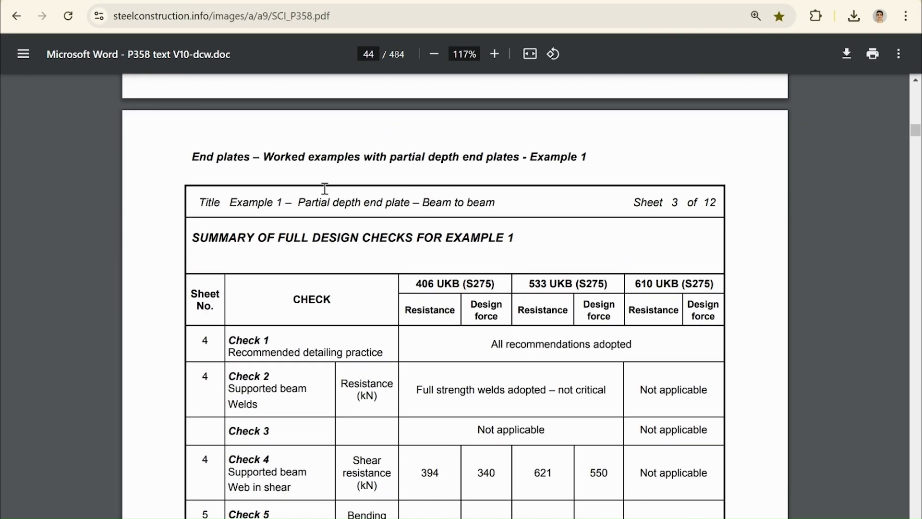
{"action": "scroll", "coordinate": [323, 187], "scroll_direction": "down", "scroll_amount": 3}
{"action": "scroll", "coordinate": [245, 248], "scroll_direction": "down", "scroll_amount": 2}
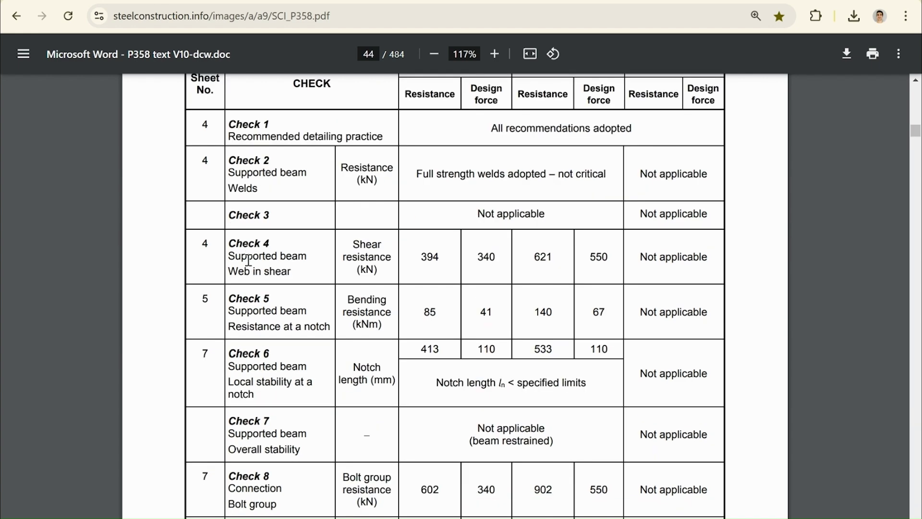
{"action": "scroll", "coordinate": [269, 276], "scroll_direction": "down", "scroll_amount": 4}
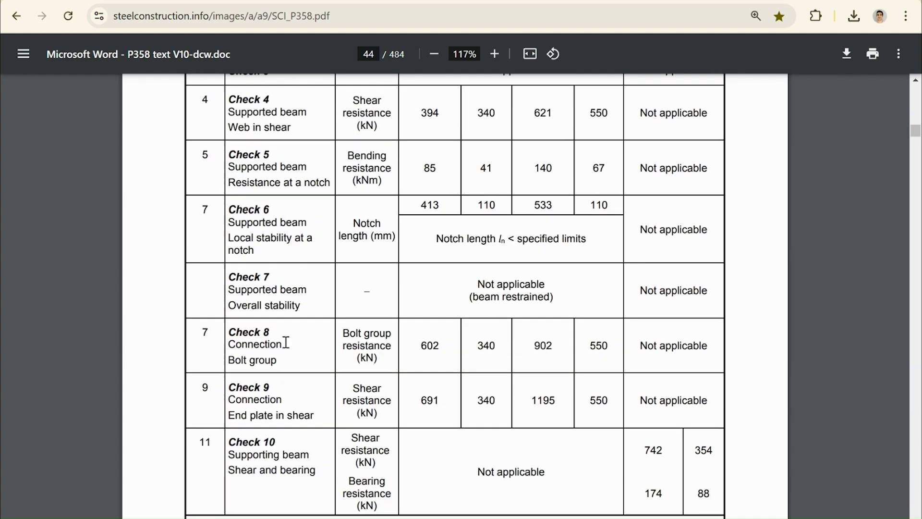
{"action": "left_click_drag", "start_coordinate": [239, 346], "coordinate": [281, 362]}
{"action": "left_click", "coordinate": [281, 361]}
Step: Search the PDF for 'check 8' and step through the matches
{"action": "key", "text": "ctrl+f"}
{"action": "type", "text": "check 8"}
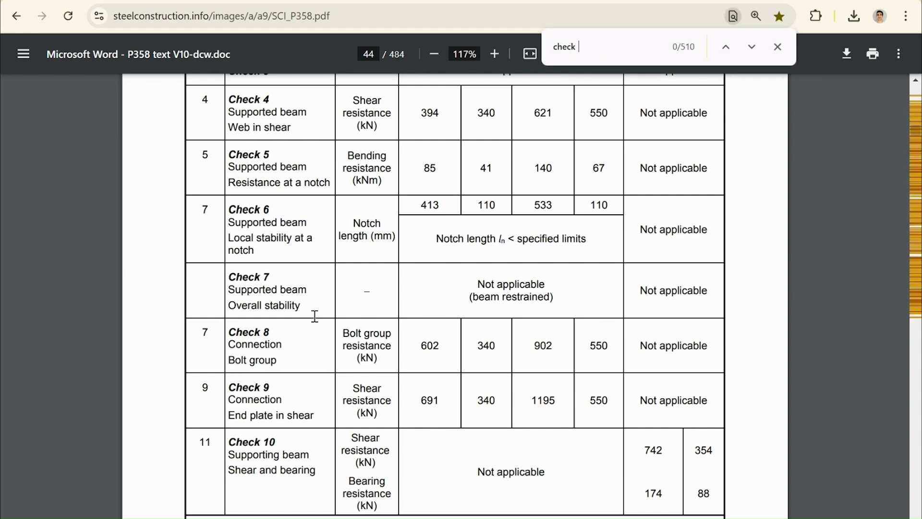
{"action": "key", "text": "Return"}
{"action": "key", "text": "Return"}
{"action": "key", "text": "Return"}
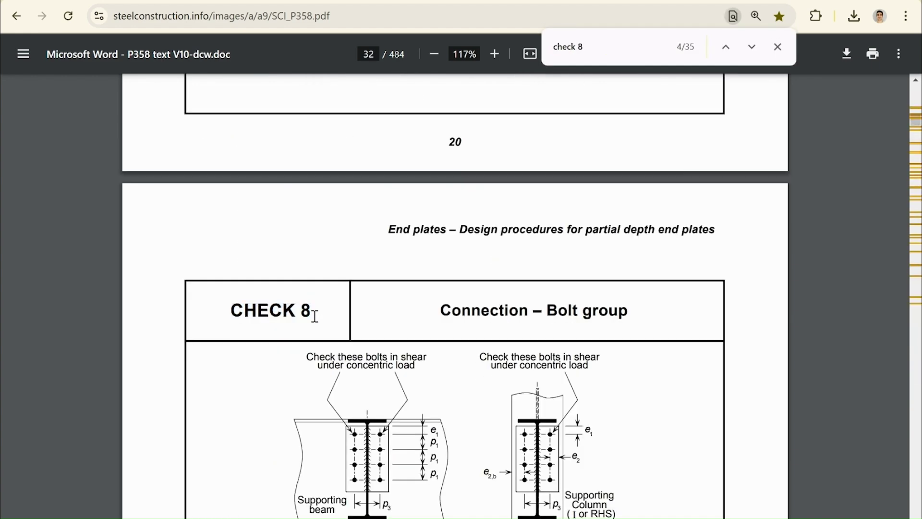
{"action": "key", "text": "Return"}
{"action": "key", "text": "Return"}
{"action": "key", "text": "Return"}
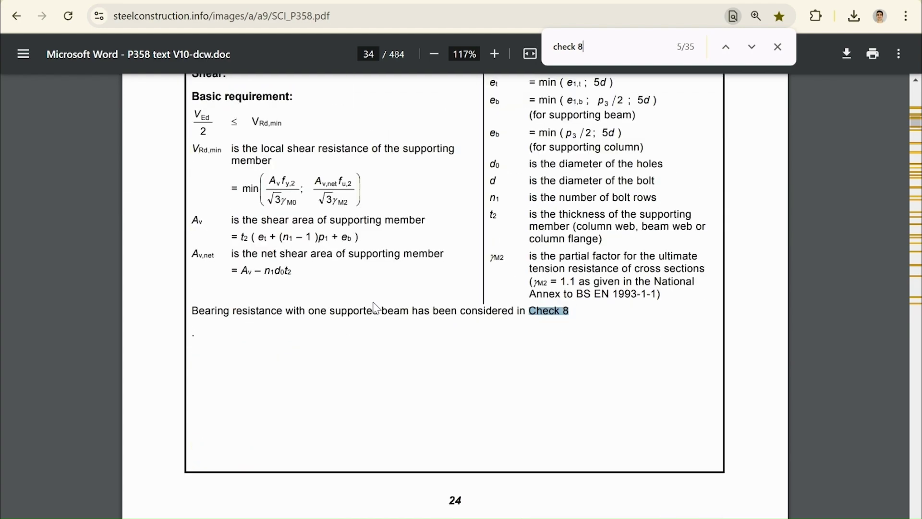
{"action": "key", "text": "Return"}
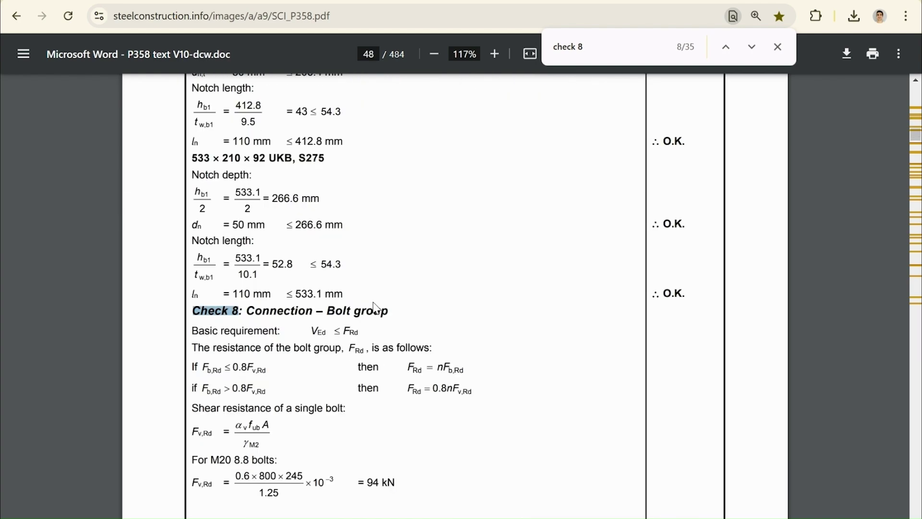
{"action": "scroll", "coordinate": [376, 308], "scroll_direction": "down", "scroll_amount": 7}
{"action": "left_click", "coordinate": [778, 47]}
Step: Highlight the M20 8.8 bolts line and the 94 kN single-bolt shear resistance in Check 8
{"action": "scroll", "coordinate": [597, 206], "scroll_direction": "down", "scroll_amount": 6}
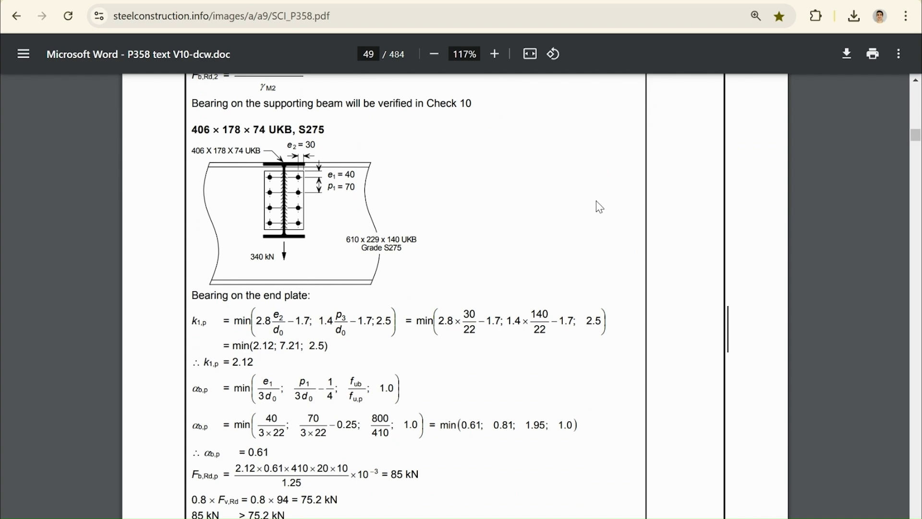
{"action": "scroll", "coordinate": [598, 207], "scroll_direction": "up", "scroll_amount": 3}
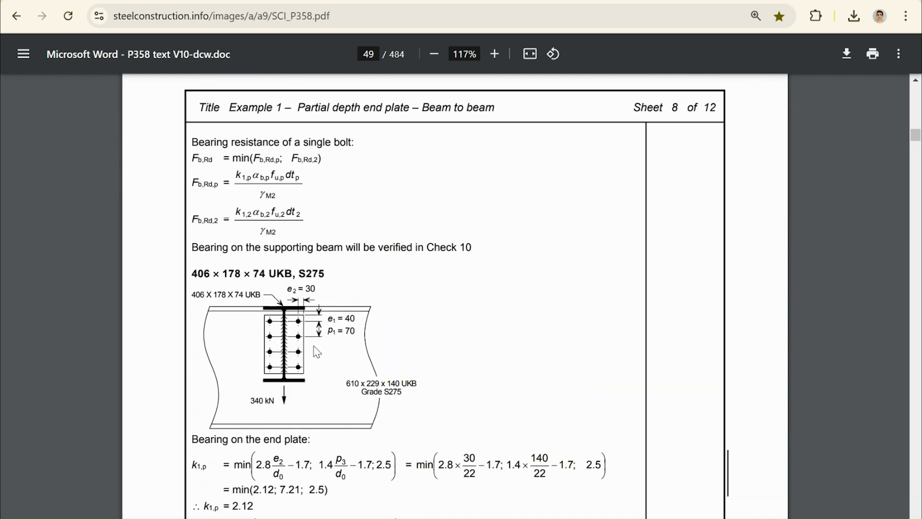
{"action": "scroll", "coordinate": [293, 406], "scroll_direction": "down", "scroll_amount": 3}
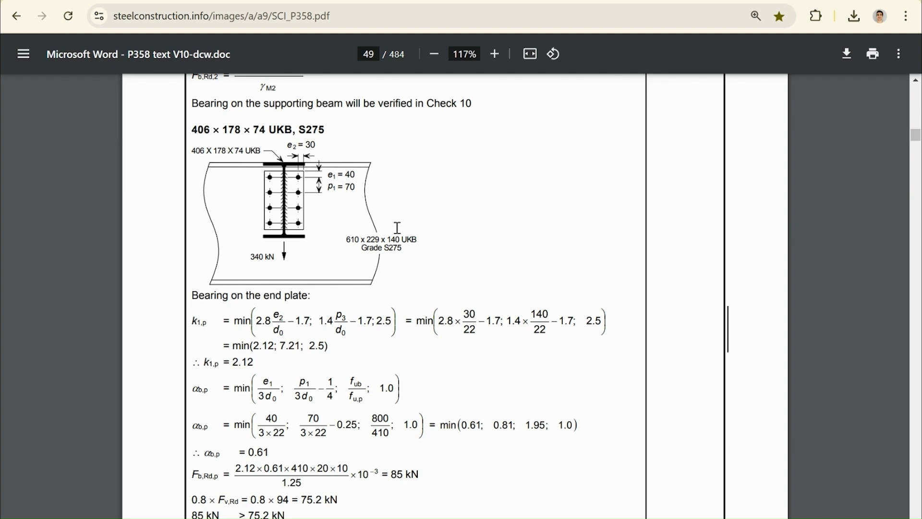
{"action": "scroll", "coordinate": [439, 245], "scroll_direction": "down", "scroll_amount": 3}
{"action": "scroll", "coordinate": [443, 244], "scroll_direction": "up", "scroll_amount": 4}
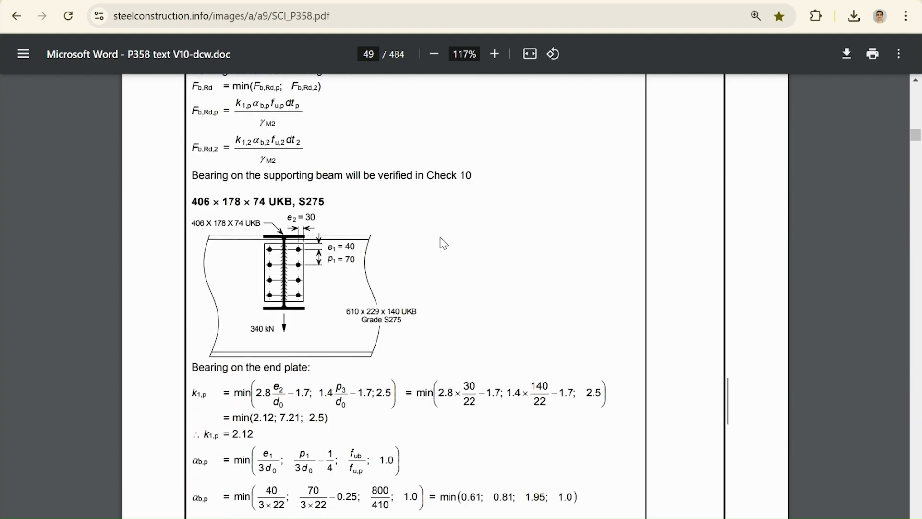
{"action": "scroll", "coordinate": [441, 242], "scroll_direction": "up", "scroll_amount": 3}
{"action": "scroll", "coordinate": [234, 214], "scroll_direction": "up", "scroll_amount": 8}
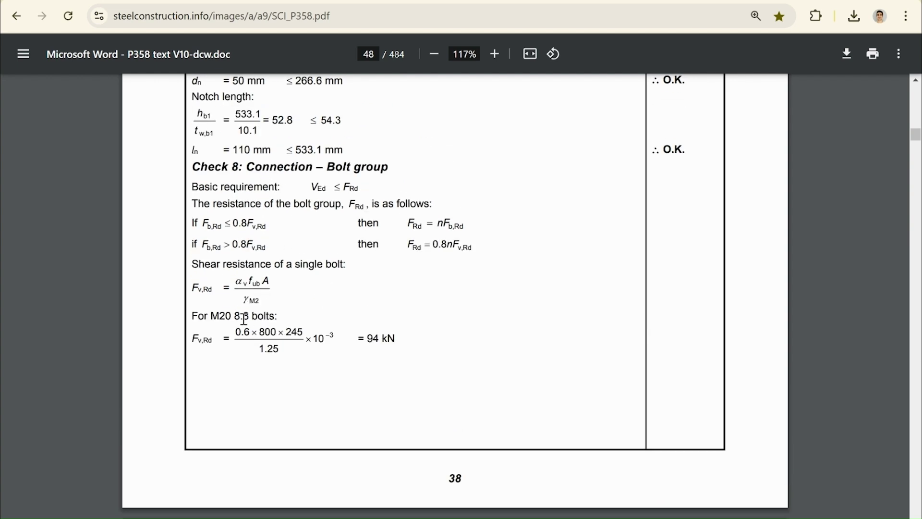
{"action": "left_click_drag", "start_coordinate": [206, 319], "coordinate": [284, 319]}
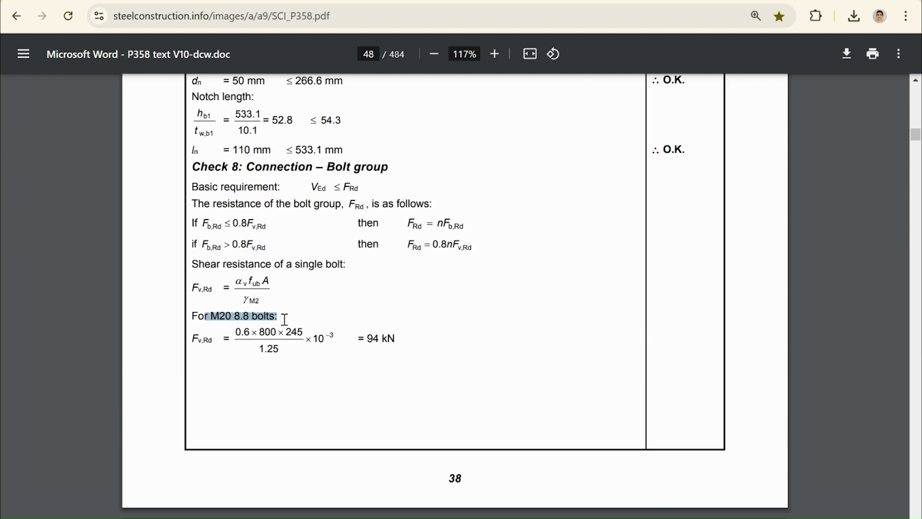
{"action": "left_click", "coordinate": [309, 360]}
{"action": "left_click_drag", "start_coordinate": [363, 340], "coordinate": [422, 347]}
{"action": "left_click", "coordinate": [424, 349]}
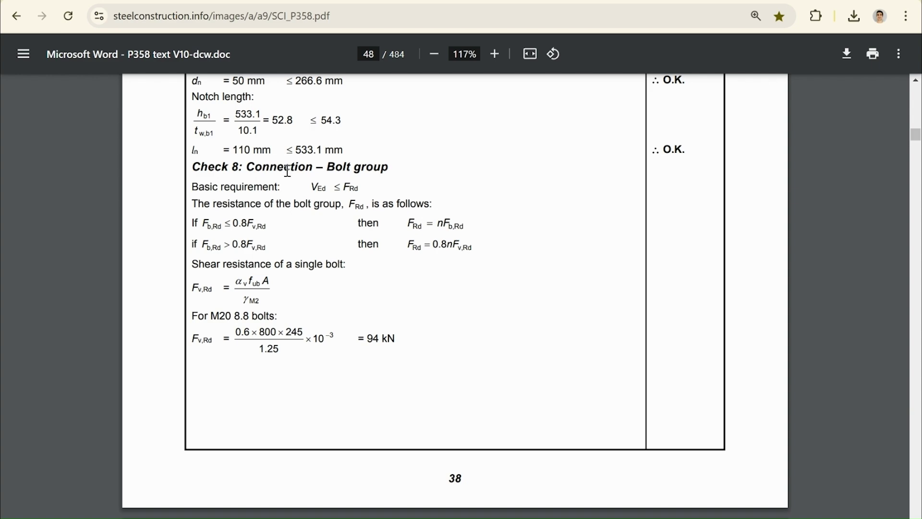
Step: Highlight the example's 602 kN bolt group design resistance
{"action": "scroll", "coordinate": [413, 297], "scroll_direction": "down", "scroll_amount": 10}
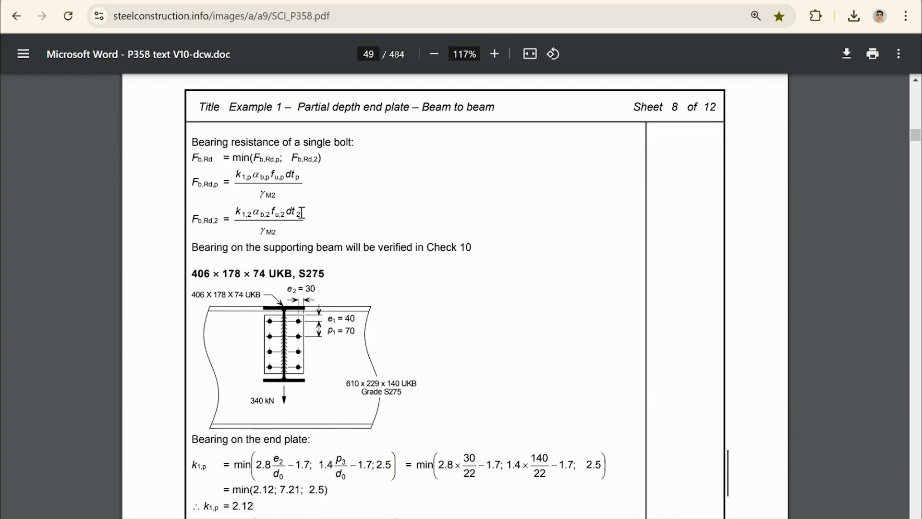
{"action": "scroll", "coordinate": [342, 291], "scroll_direction": "down", "scroll_amount": 5}
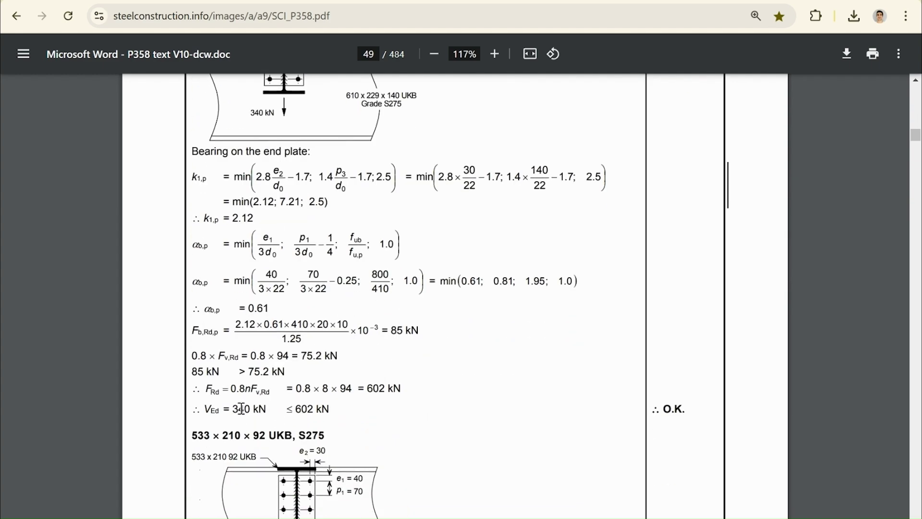
{"action": "double_click", "coordinate": [302, 412]}
{"action": "scroll", "coordinate": [337, 408], "scroll_direction": "down", "scroll_amount": 3}
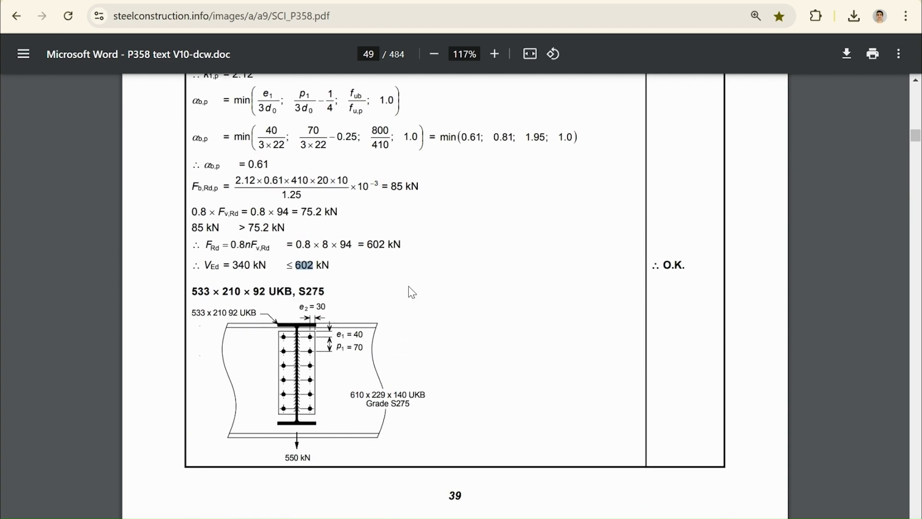
{"action": "left_click", "coordinate": [410, 251]}
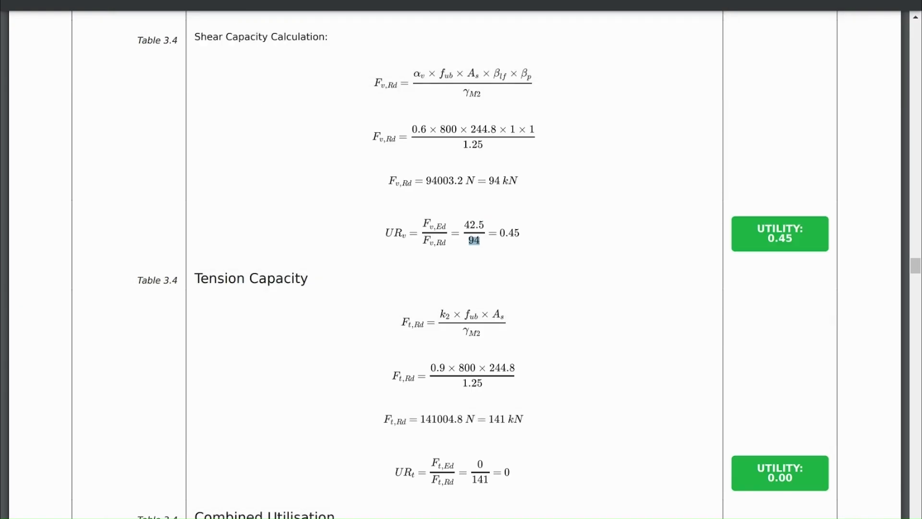
Step: In the SkyCiv report, highlight the zero tension load, then the first bolt's 84.2 kN bearing resistance
{"action": "scroll", "coordinate": [282, 255], "scroll_direction": "down", "scroll_amount": 3}
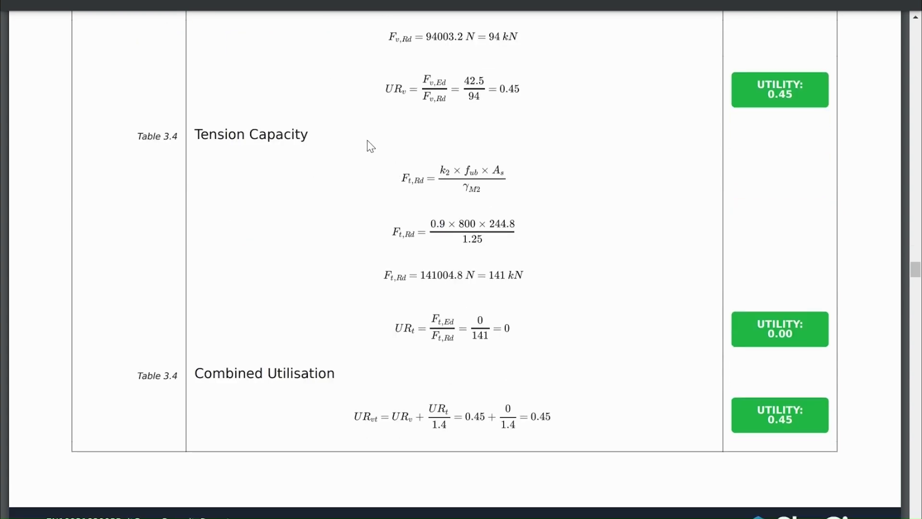
{"action": "double_click", "coordinate": [483, 320]}
{"action": "scroll", "coordinate": [409, 384], "scroll_direction": "down", "scroll_amount": 2}
{"action": "scroll", "coordinate": [446, 384], "scroll_direction": "down", "scroll_amount": 3}
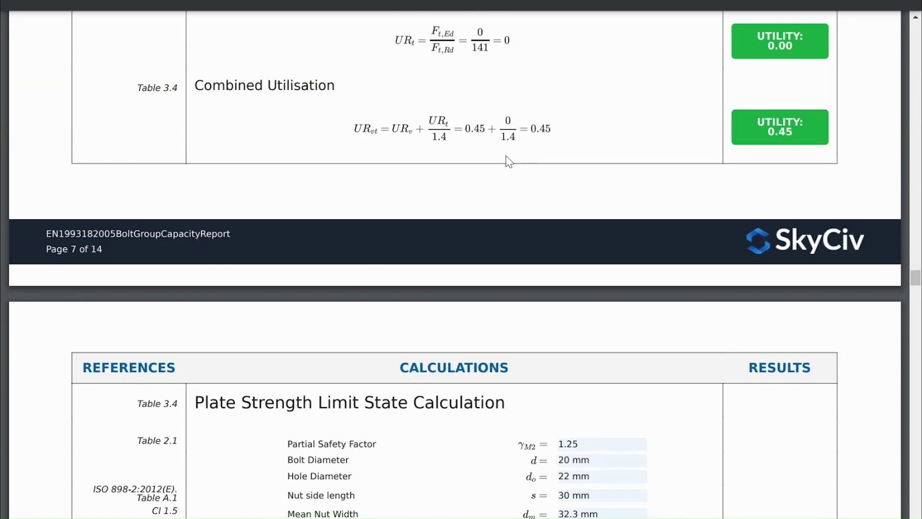
{"action": "scroll", "coordinate": [288, 244], "scroll_direction": "up", "scroll_amount": 5}
{"action": "scroll", "coordinate": [496, 283], "scroll_direction": "down", "scroll_amount": 9}
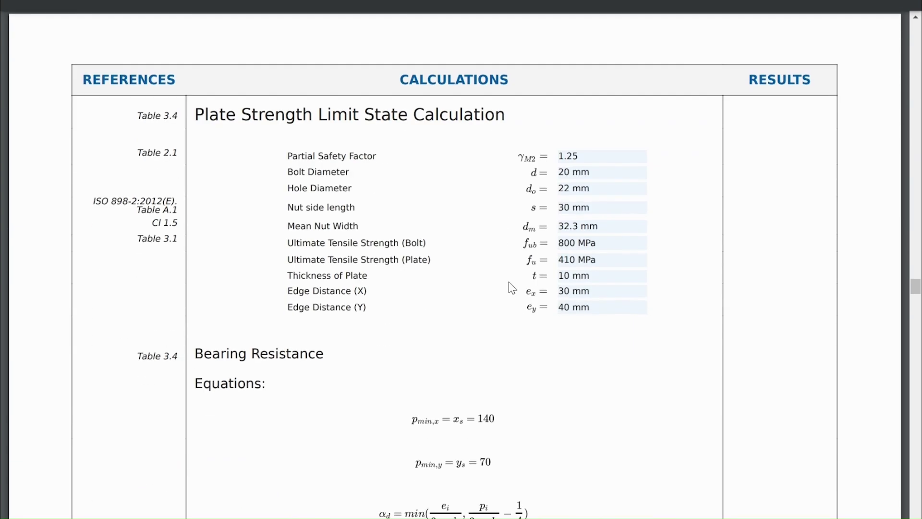
{"action": "scroll", "coordinate": [512, 289], "scroll_direction": "down", "scroll_amount": 3}
{"action": "scroll", "coordinate": [510, 288], "scroll_direction": "up", "scroll_amount": 1}
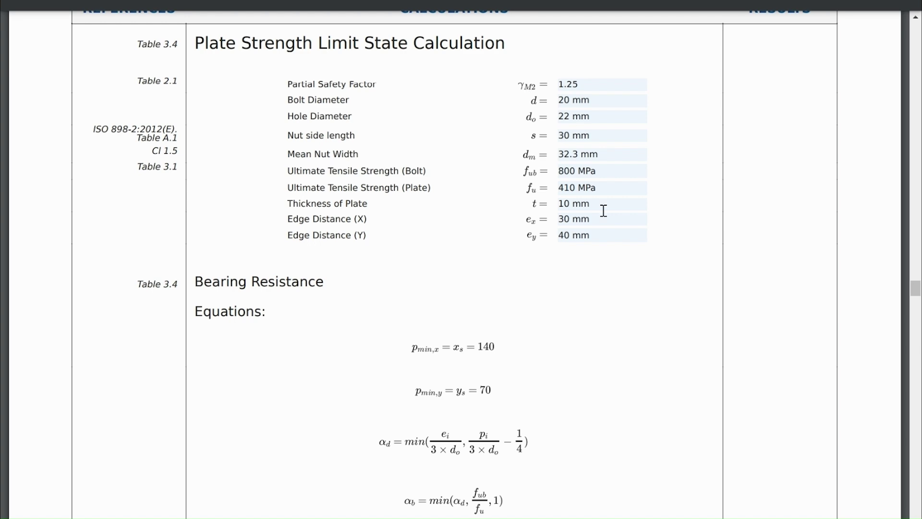
{"action": "scroll", "coordinate": [288, 175], "scroll_direction": "down", "scroll_amount": 8}
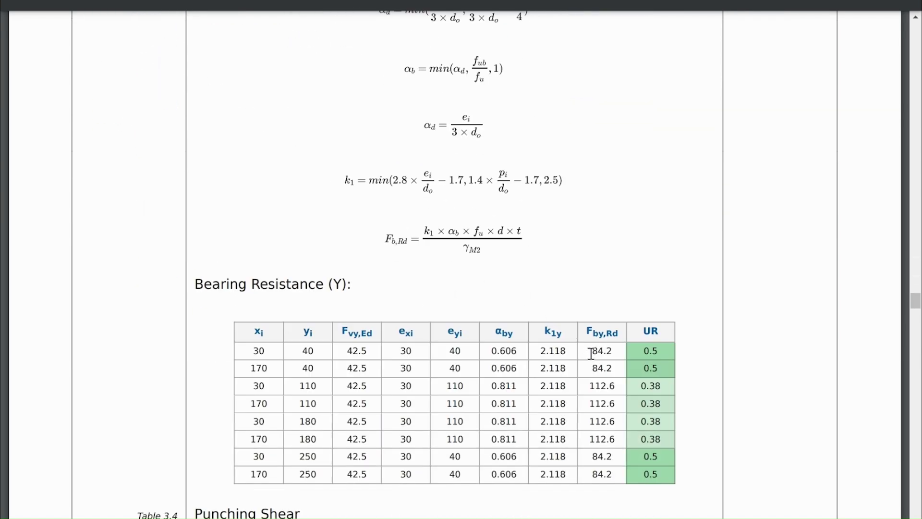
{"action": "left_click_drag", "start_coordinate": [591, 353], "coordinate": [623, 350]}
Step: Compare with the worked example's 85 kN plate bearing resistance, then return to the SkyCiv report
{"action": "key", "text": "alt+Tab"}
{"action": "left_click", "coordinate": [722, 166]}
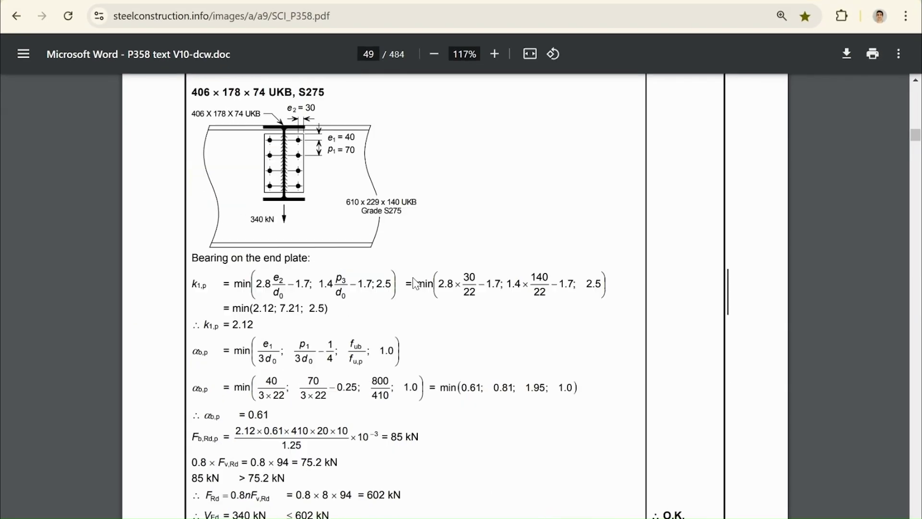
{"action": "scroll", "coordinate": [416, 283], "scroll_direction": "down", "scroll_amount": 2}
{"action": "mouse_move", "coordinate": [391, 331]}
{"action": "left_mouse_down"}
{"action": "mouse_move", "coordinate": [412, 331]}
{"action": "mouse_move", "coordinate": [403, 331]}
{"action": "left_mouse_up"}
{"action": "left_click", "coordinate": [432, 305]}
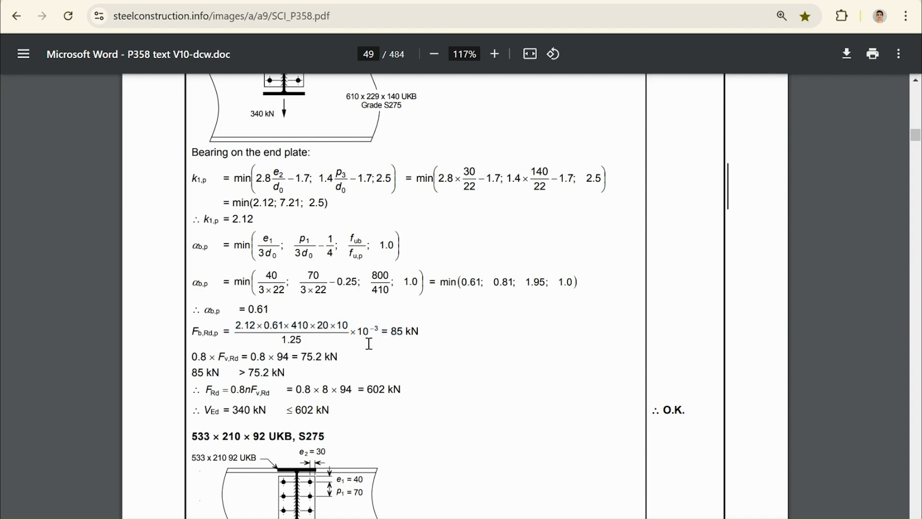
{"action": "key", "text": "alt+Tab"}
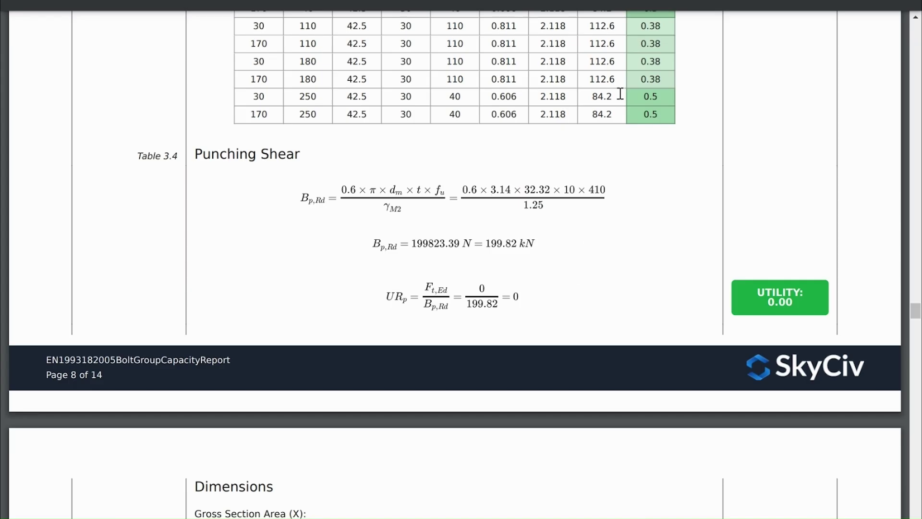
Step: Scroll past Punching Shear to Dimensions: gross areas 2000 and 2900 mm², net 1560 and 2020 mm²
{"action": "scroll", "coordinate": [464, 286], "scroll_direction": "down", "scroll_amount": 6}
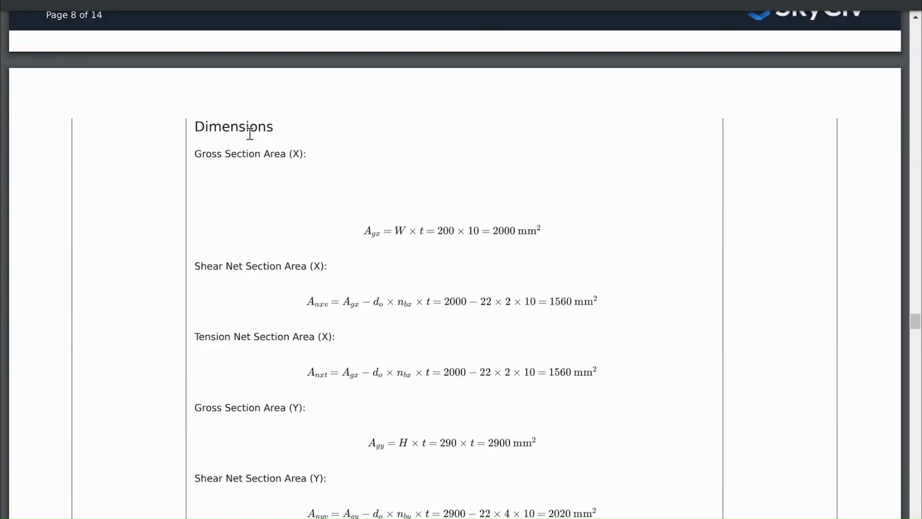
{"action": "scroll", "coordinate": [260, 140], "scroll_direction": "down", "scroll_amount": 1}
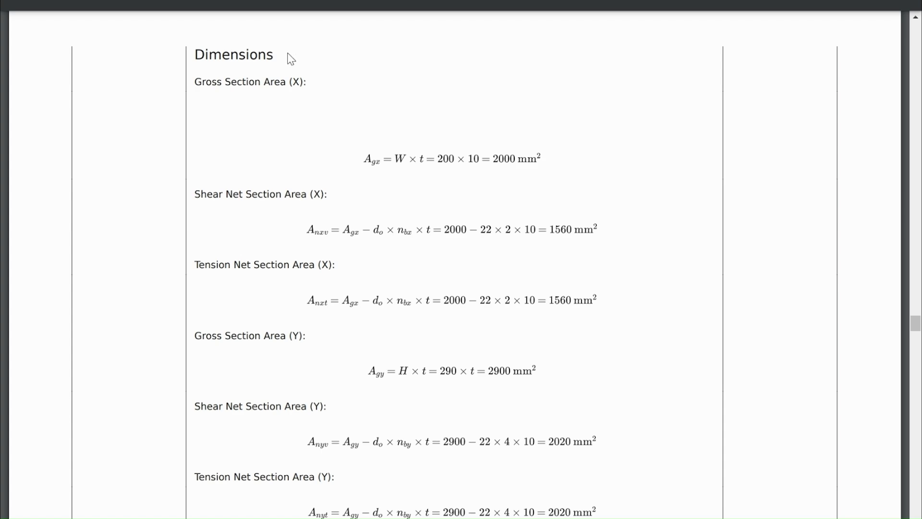
{"action": "mouse_move", "coordinate": [461, 2]}
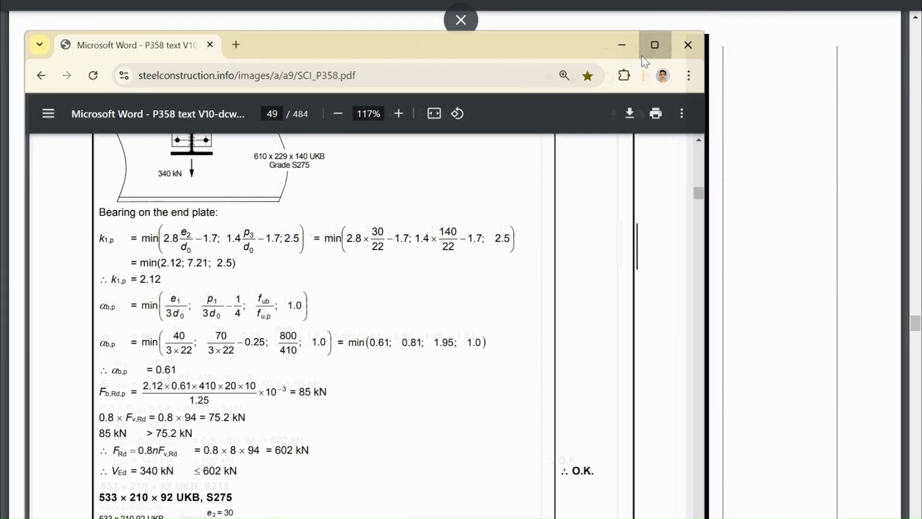
{"action": "left_click", "coordinate": [653, 43]}
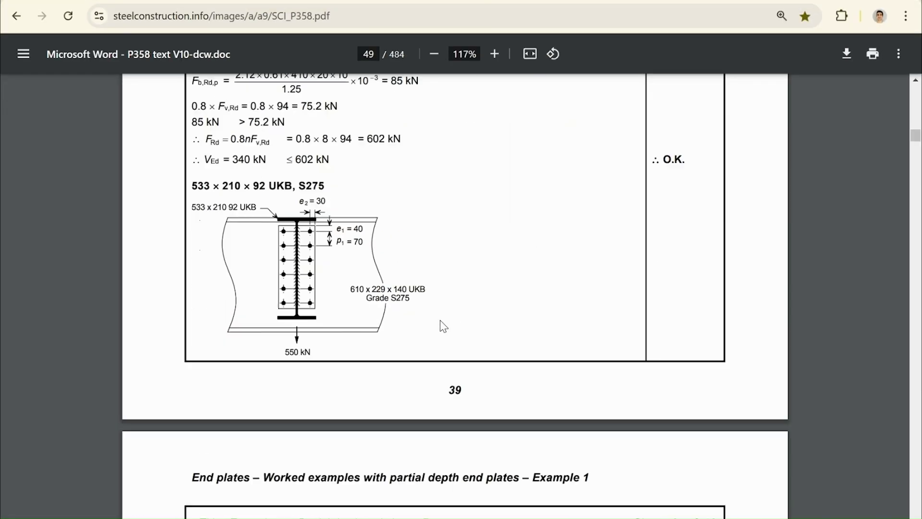
{"action": "scroll", "coordinate": [270, 250], "scroll_direction": "up", "scroll_amount": 3}
{"action": "scroll", "coordinate": [270, 249], "scroll_direction": "up", "scroll_amount": 1}
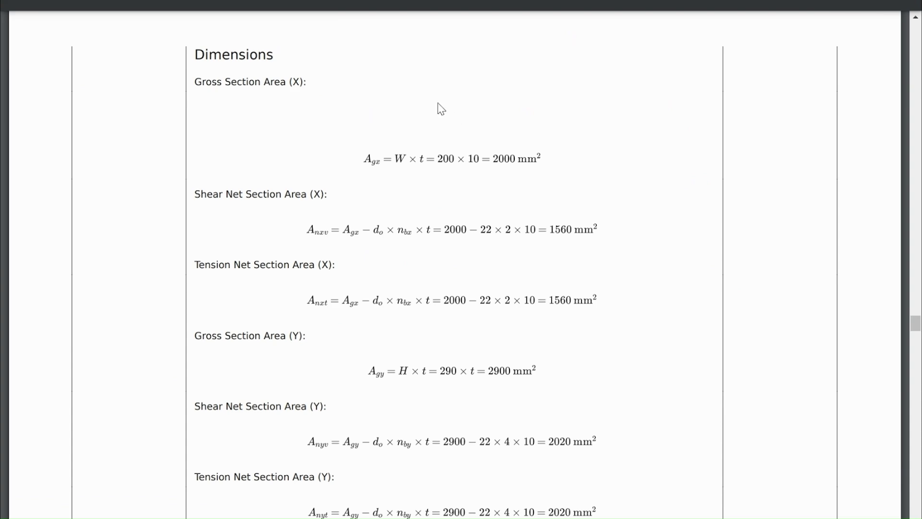
Step: Scroll from the 0.74 Plate Tension Failure (Y) check to Plate Shear Failure (Y), 725.1 kN gross shear
{"action": "scroll", "coordinate": [480, 157], "scroll_direction": "down", "scroll_amount": 8}
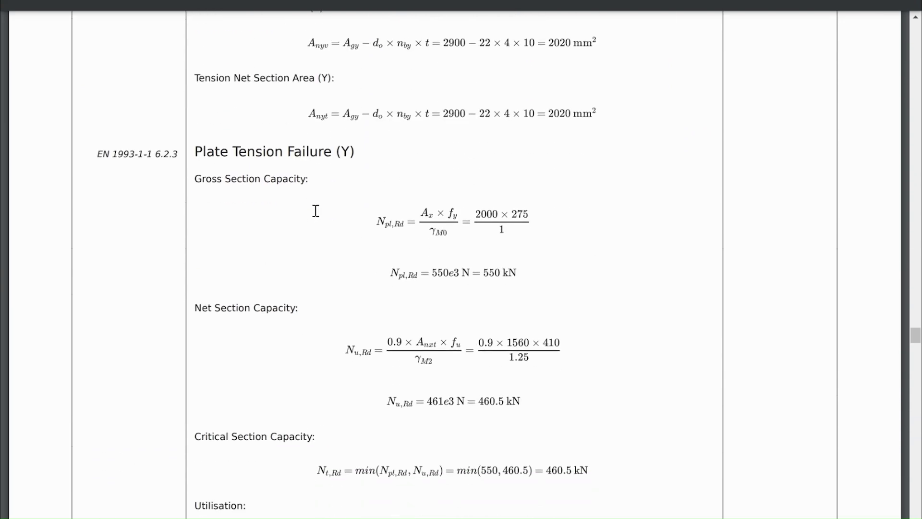
{"action": "left_click_drag", "start_coordinate": [194, 120], "coordinate": [362, 115]}
{"action": "left_click", "coordinate": [362, 115]}
{"action": "scroll", "coordinate": [362, 115], "scroll_direction": "down", "scroll_amount": 6}
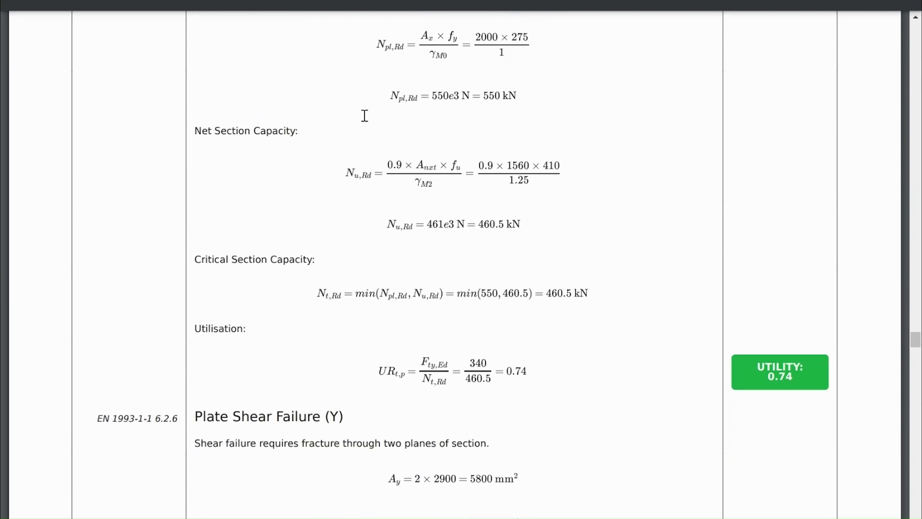
{"action": "left_click_drag", "start_coordinate": [213, 271], "coordinate": [362, 263]}
{"action": "left_click", "coordinate": [362, 264]}
{"action": "scroll", "coordinate": [365, 262], "scroll_direction": "up", "scroll_amount": 3}
{"action": "scroll", "coordinate": [367, 262], "scroll_direction": "up", "scroll_amount": 3}
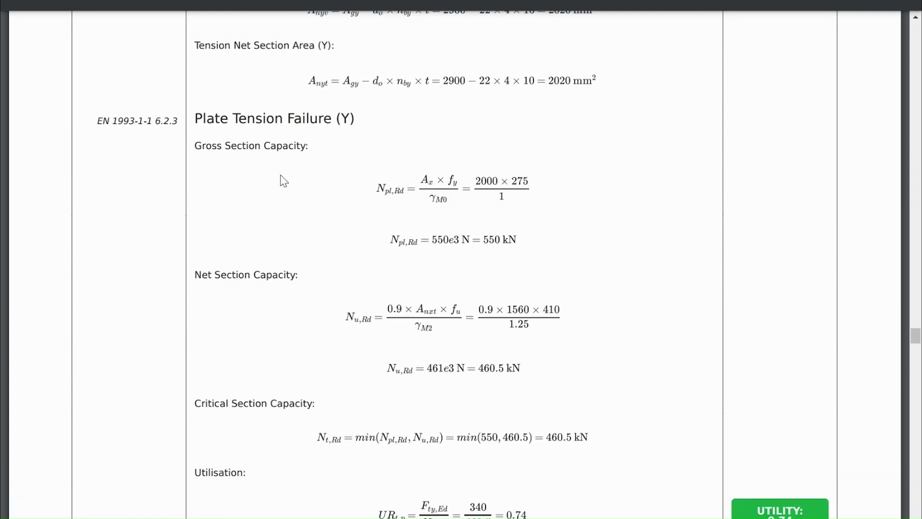
{"action": "scroll", "coordinate": [282, 179], "scroll_direction": "down", "scroll_amount": 2}
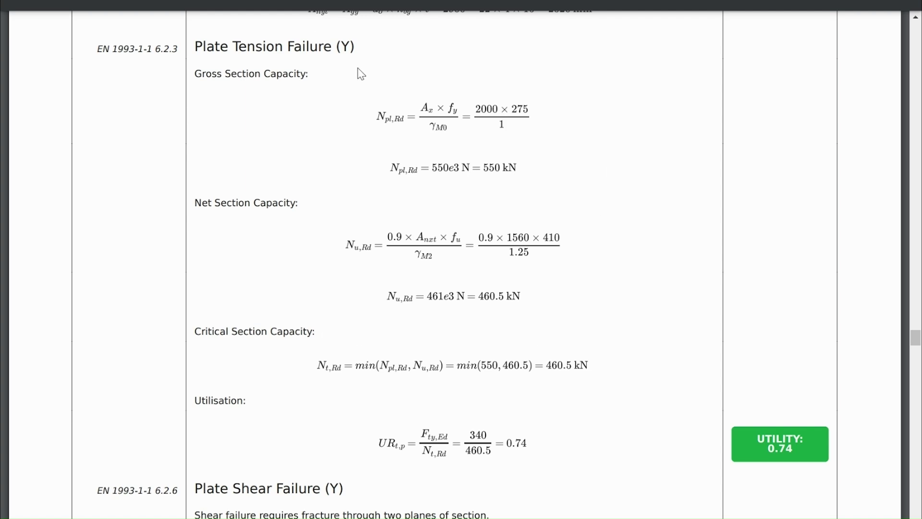
{"action": "scroll", "coordinate": [493, 138], "scroll_direction": "down", "scroll_amount": 9}
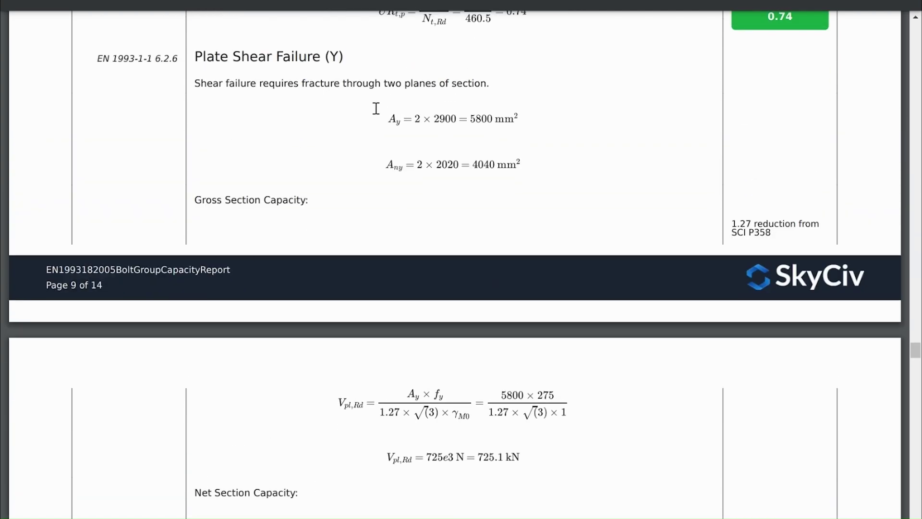
Step: Briefly view the SCI P358 worked example, dismiss its context menu, and return to the SkyCiv report
{"action": "mouse_move", "coordinate": [461, 5]}
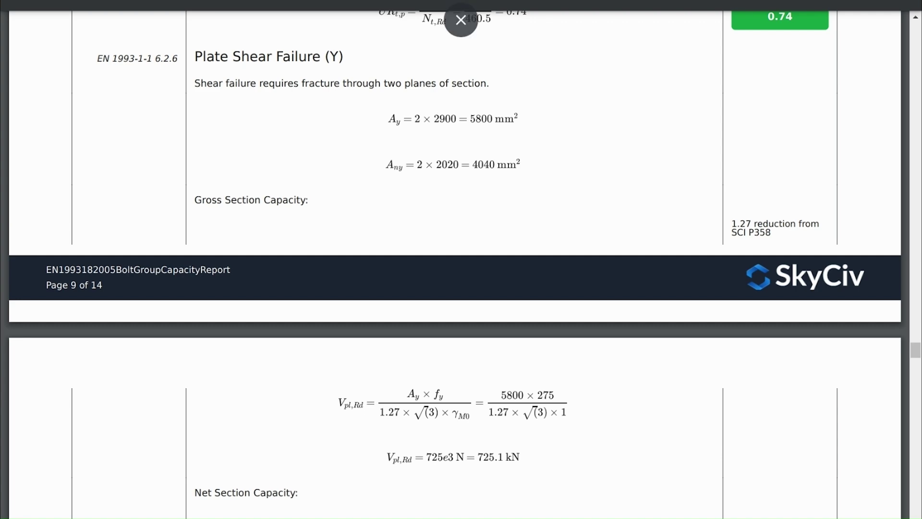
{"action": "key", "text": "alt+Tab"}
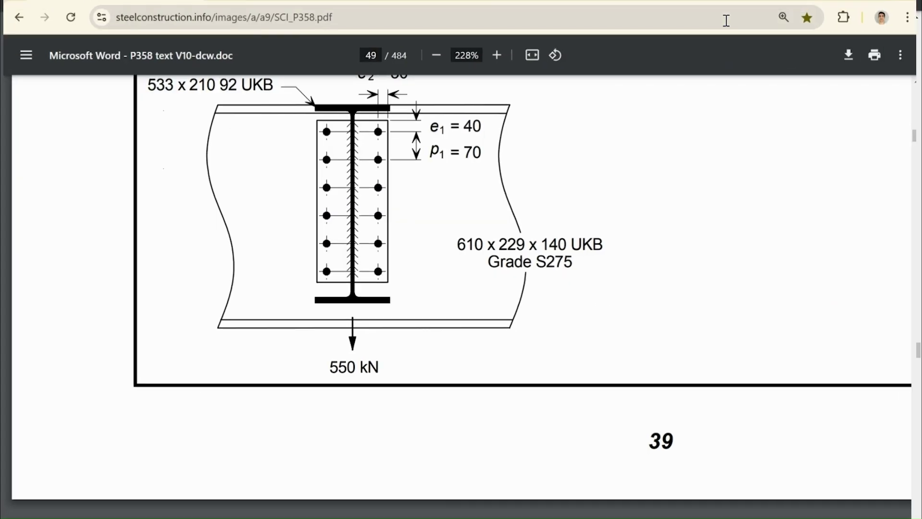
{"action": "right_click", "coordinate": [352, 148]}
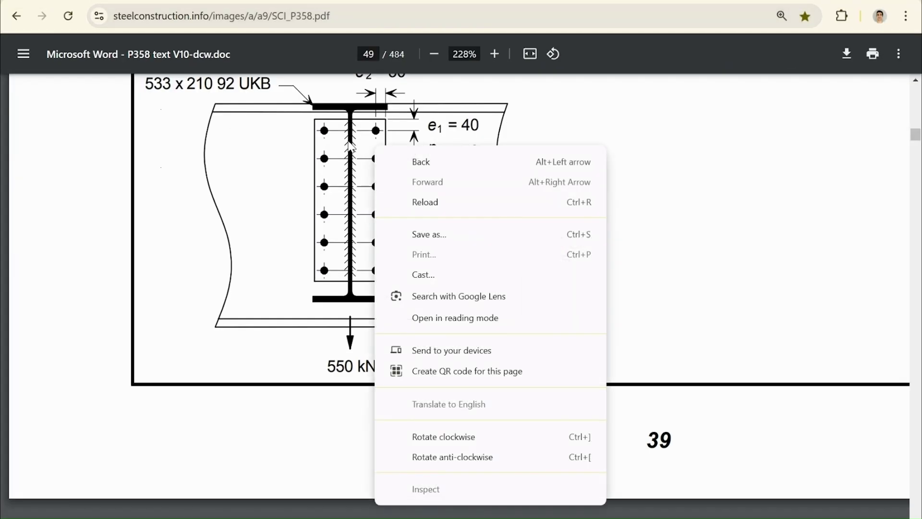
{"action": "left_click", "coordinate": [352, 148]}
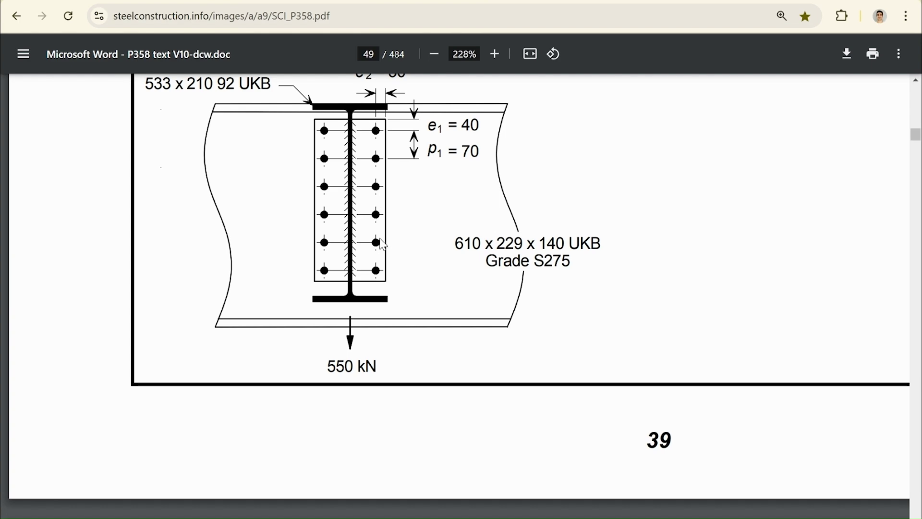
{"action": "key", "text": "alt+Tab"}
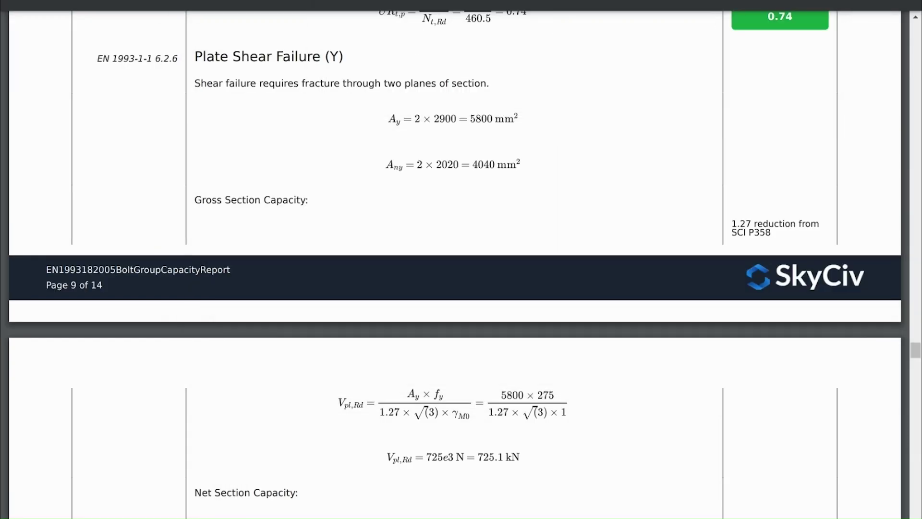
{"action": "left_click_drag", "start_coordinate": [422, 120], "coordinate": [457, 121]}
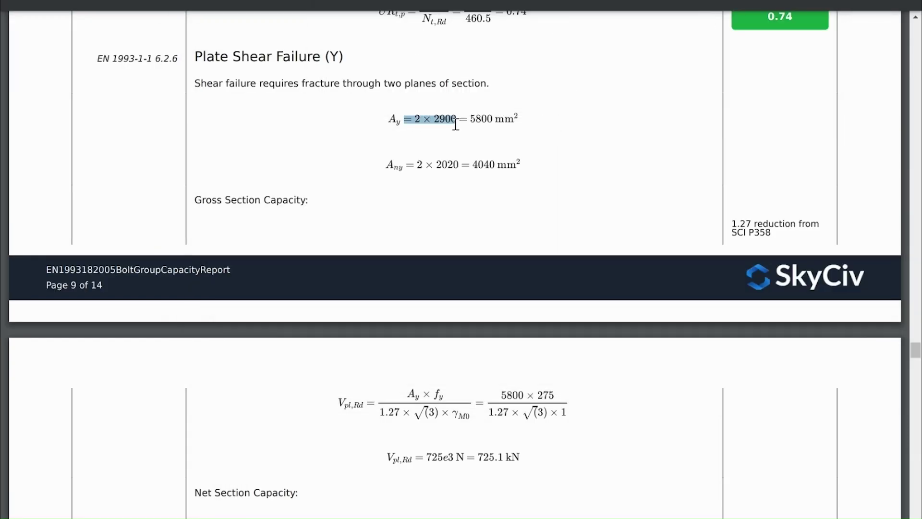
{"action": "left_click", "coordinate": [549, 139]}
{"action": "scroll", "coordinate": [543, 147], "scroll_direction": "down", "scroll_amount": 3}
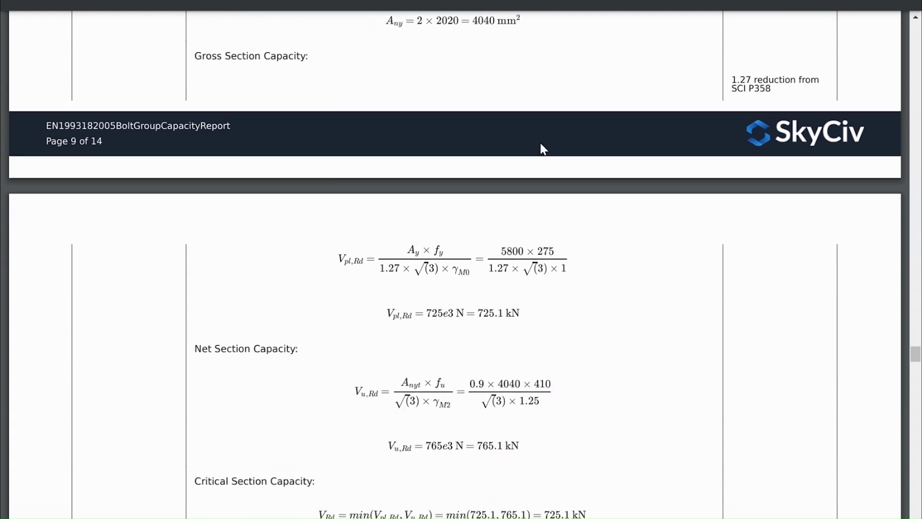
{"action": "scroll", "coordinate": [542, 146], "scroll_direction": "up", "scroll_amount": 2}
{"action": "scroll", "coordinate": [398, 63], "scroll_direction": "up", "scroll_amount": 2}
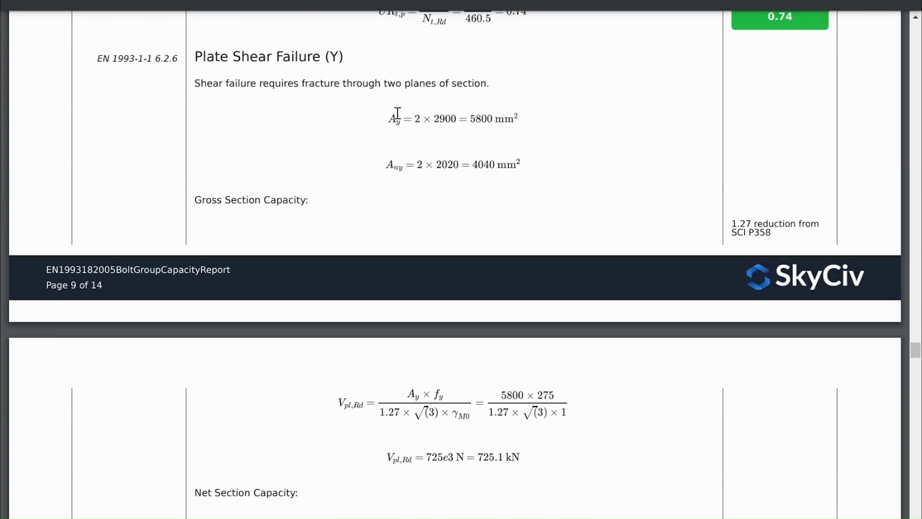
{"action": "double_click", "coordinate": [397, 118]}
{"action": "double_click", "coordinate": [395, 158]}
{"action": "scroll", "coordinate": [442, 144], "scroll_direction": "down", "scroll_amount": 4}
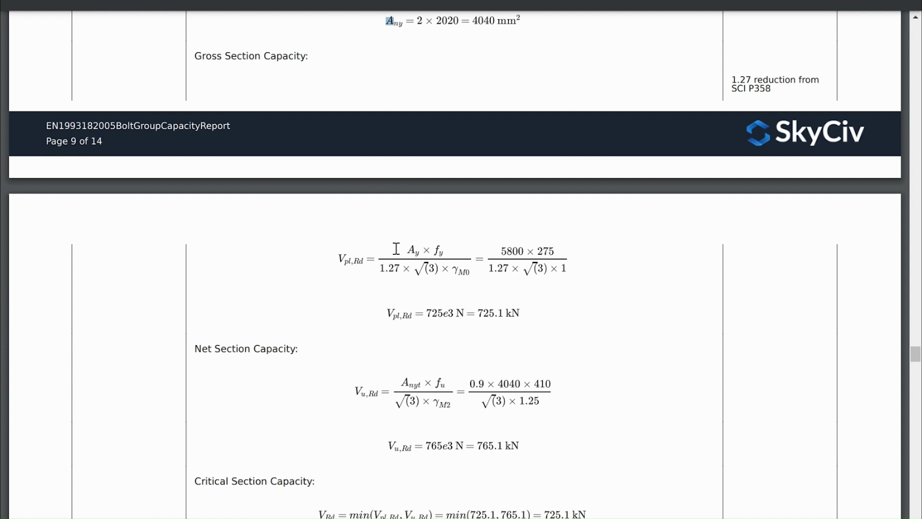
{"action": "scroll", "coordinate": [532, 429], "scroll_direction": "down", "scroll_amount": 2}
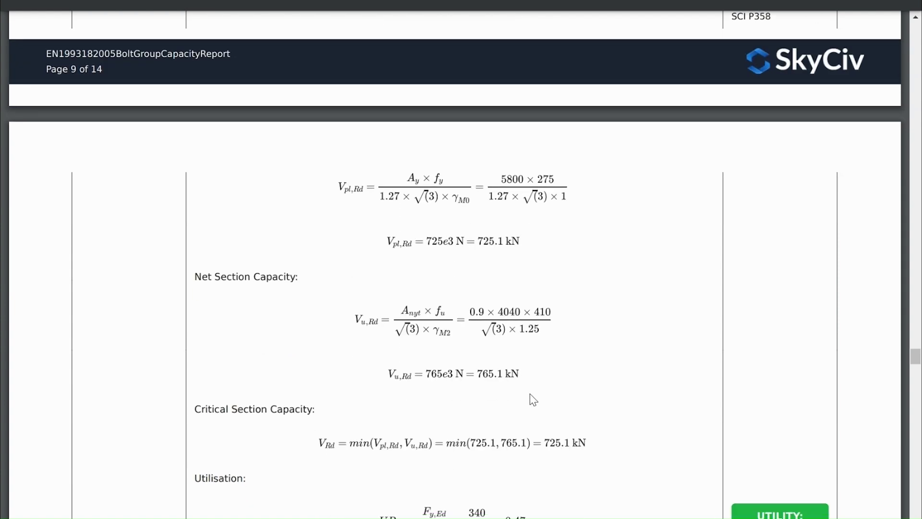
{"action": "scroll", "coordinate": [536, 374], "scroll_direction": "up", "scroll_amount": 2}
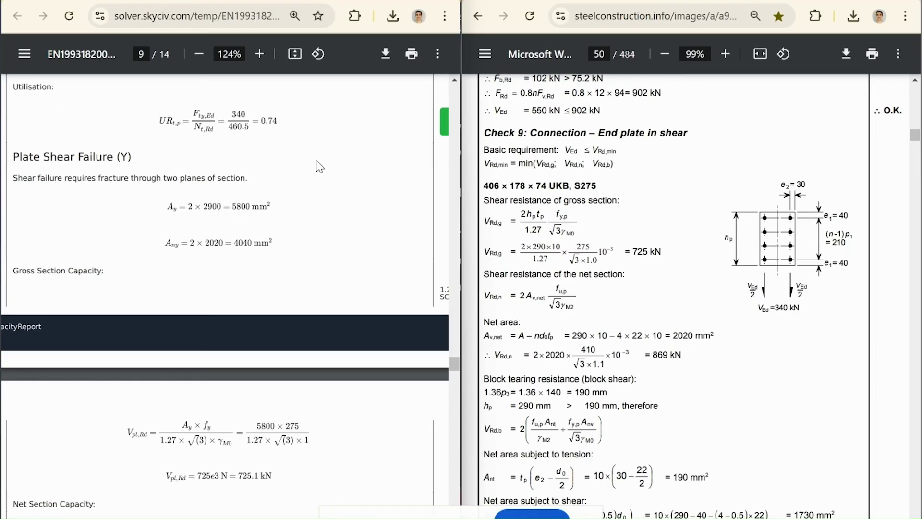
{"action": "scroll", "coordinate": [316, 165], "scroll_direction": "down", "scroll_amount": 2}
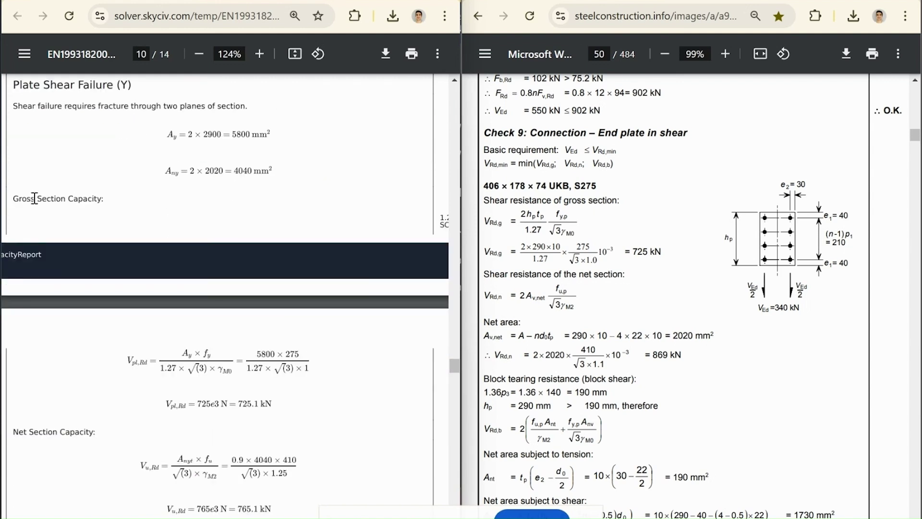
{"action": "left_click_drag", "start_coordinate": [240, 403], "coordinate": [275, 404]}
{"action": "left_click_drag", "start_coordinate": [633, 255], "coordinate": [670, 255]}
{"action": "left_click", "coordinate": [675, 278]}
{"action": "left_click", "coordinate": [139, 439]}
{"action": "scroll", "coordinate": [128, 431], "scroll_direction": "down", "scroll_amount": 1}
{"action": "scroll", "coordinate": [129, 430], "scroll_direction": "down", "scroll_amount": 1}
{"action": "left_click_drag", "start_coordinate": [240, 436], "coordinate": [275, 437]}
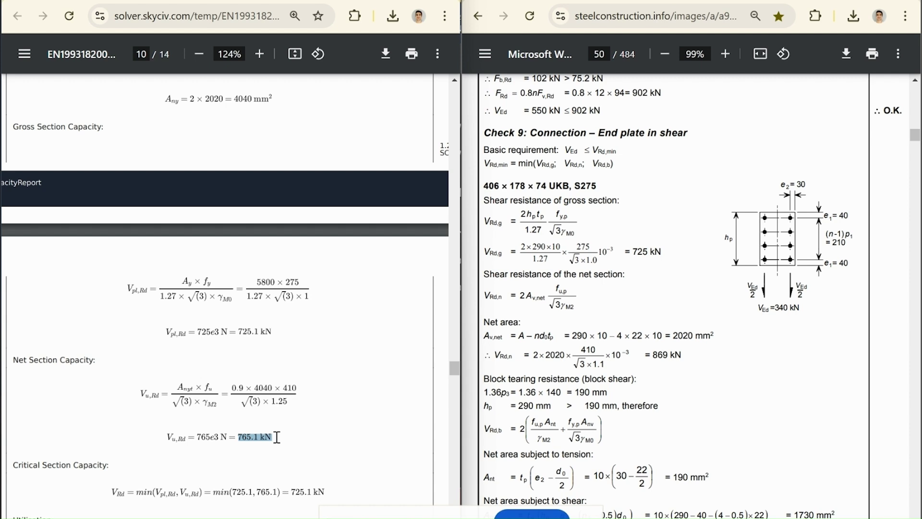
{"action": "double_click", "coordinate": [660, 354]}
{"action": "left_click", "coordinate": [712, 369]}
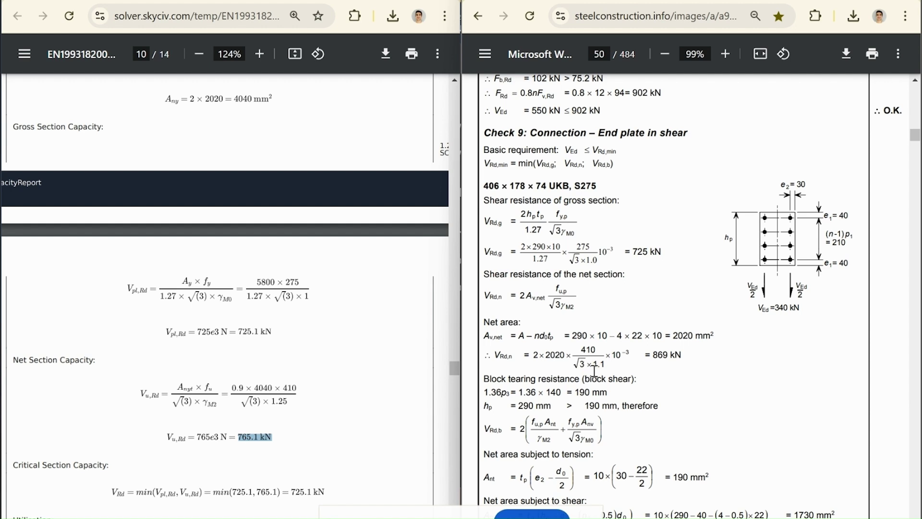
{"action": "left_click", "coordinate": [349, 380]}
{"action": "left_click_drag", "start_coordinate": [271, 403], "coordinate": [292, 403]}
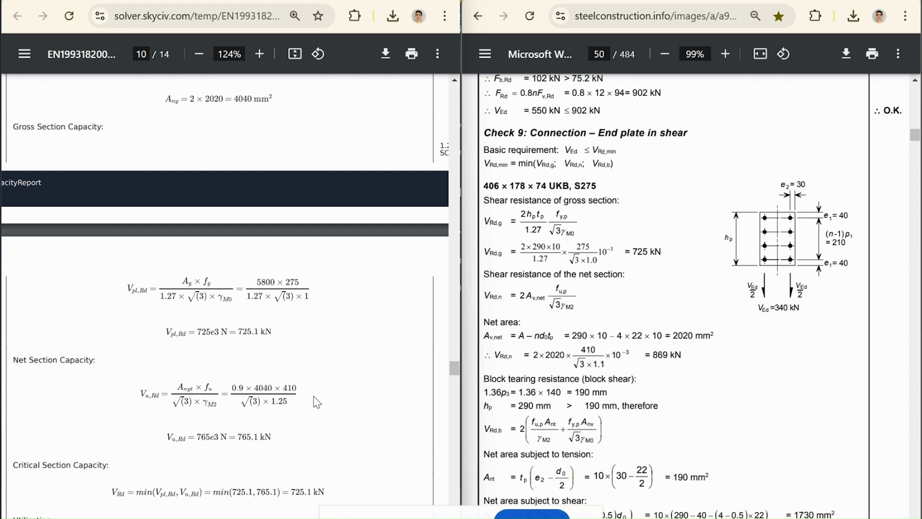
{"action": "scroll", "coordinate": [336, 393], "scroll_direction": "down", "scroll_amount": 5}
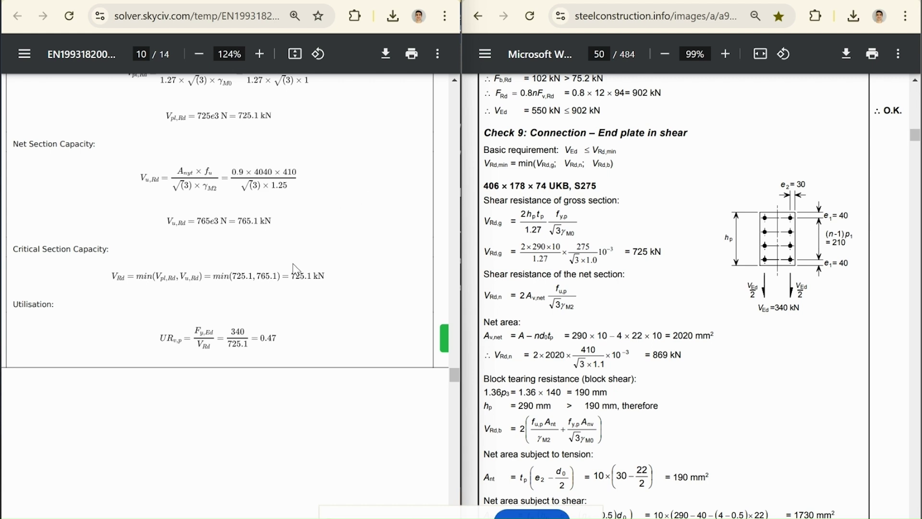
{"action": "scroll", "coordinate": [192, 233], "scroll_direction": "down", "scroll_amount": 3}
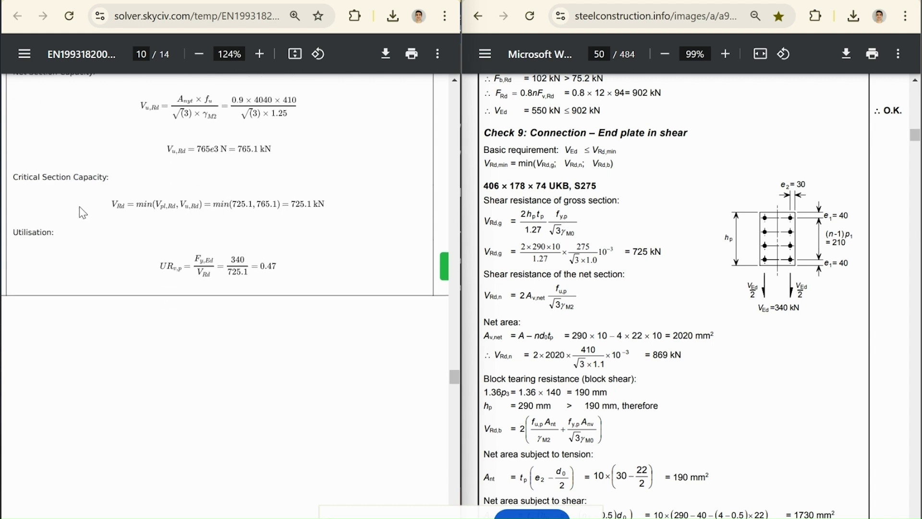
{"action": "left_click_drag", "start_coordinate": [294, 204], "coordinate": [338, 204]}
{"action": "left_click", "coordinate": [338, 204]}
{"action": "scroll", "coordinate": [529, 278], "scroll_direction": "down", "scroll_amount": 7}
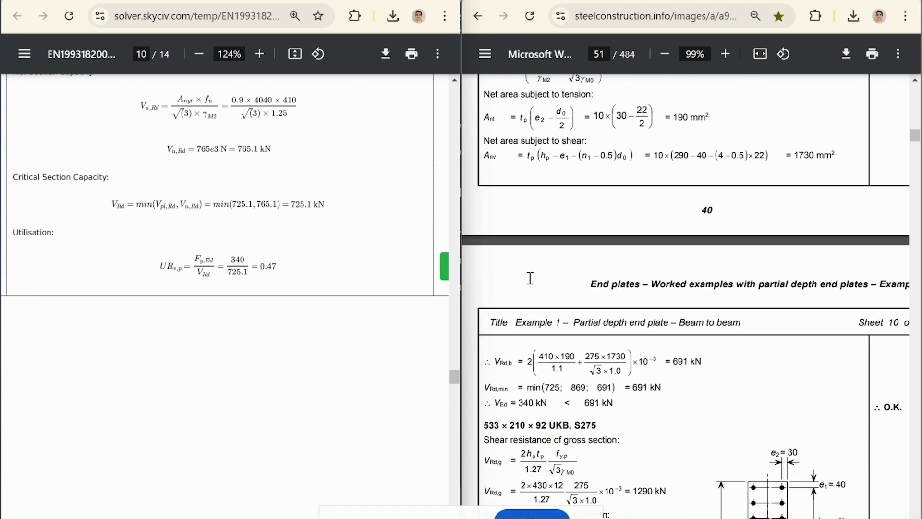
{"action": "scroll", "coordinate": [528, 288], "scroll_direction": "up", "scroll_amount": 6}
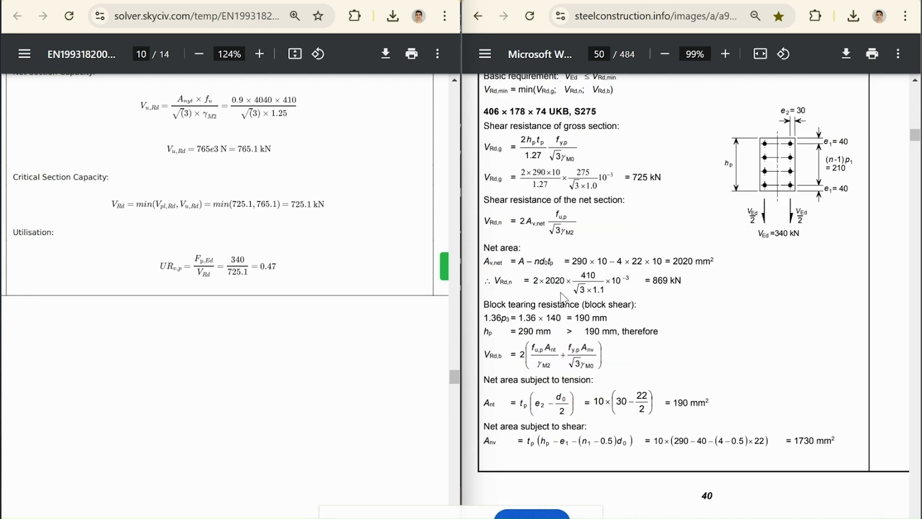
{"action": "left_click_drag", "start_coordinate": [484, 307], "coordinate": [653, 307]}
{"action": "left_click", "coordinate": [159, 247]}
{"action": "scroll", "coordinate": [163, 238], "scroll_direction": "down", "scroll_amount": 5}
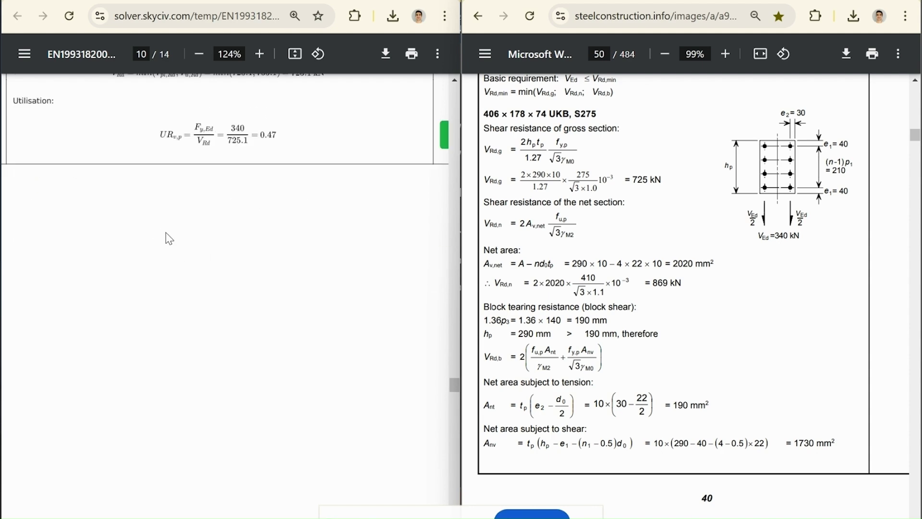
Step: Scroll the SkyCiv report down to the Corner Failure check and briefly highlight it
{"action": "scroll", "coordinate": [181, 219], "scroll_direction": "down", "scroll_amount": 5}
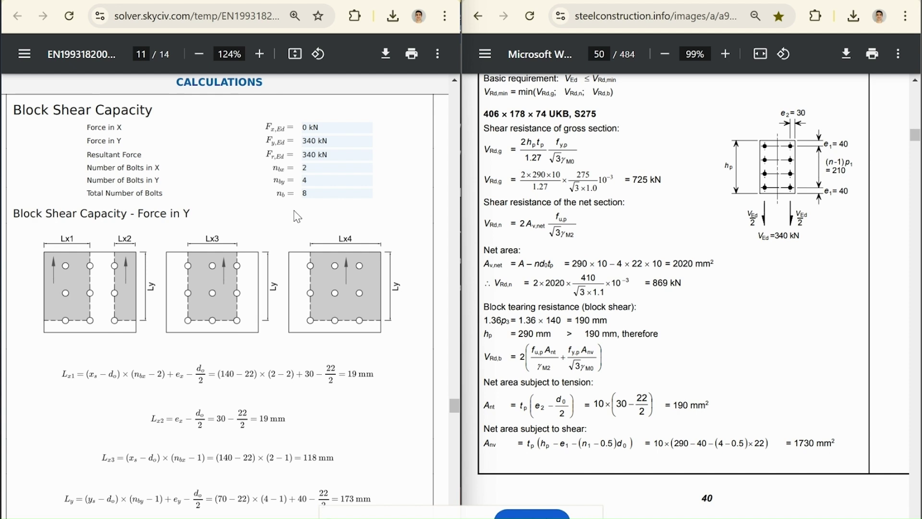
{"action": "scroll", "coordinate": [298, 216], "scroll_direction": "down", "scroll_amount": 2}
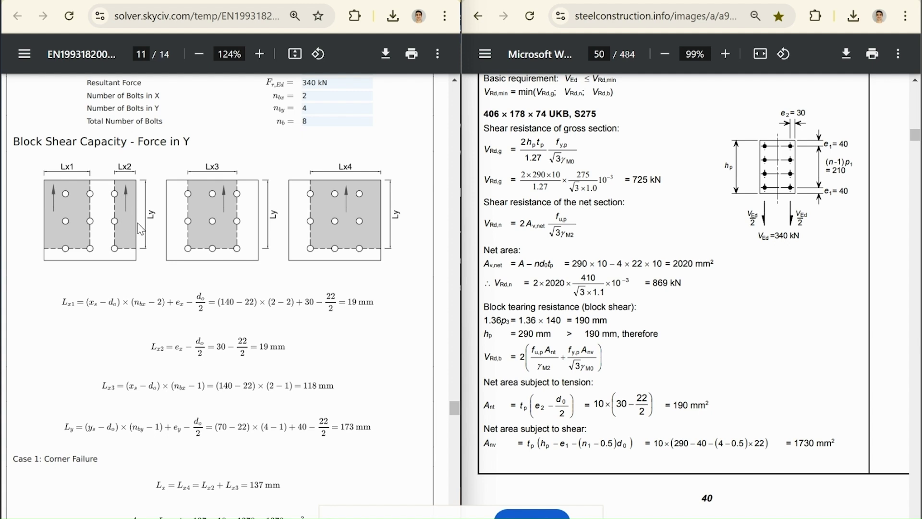
{"action": "scroll", "coordinate": [141, 229], "scroll_direction": "down", "scroll_amount": 2}
{"action": "left_click_drag", "start_coordinate": [43, 385], "coordinate": [109, 388]}
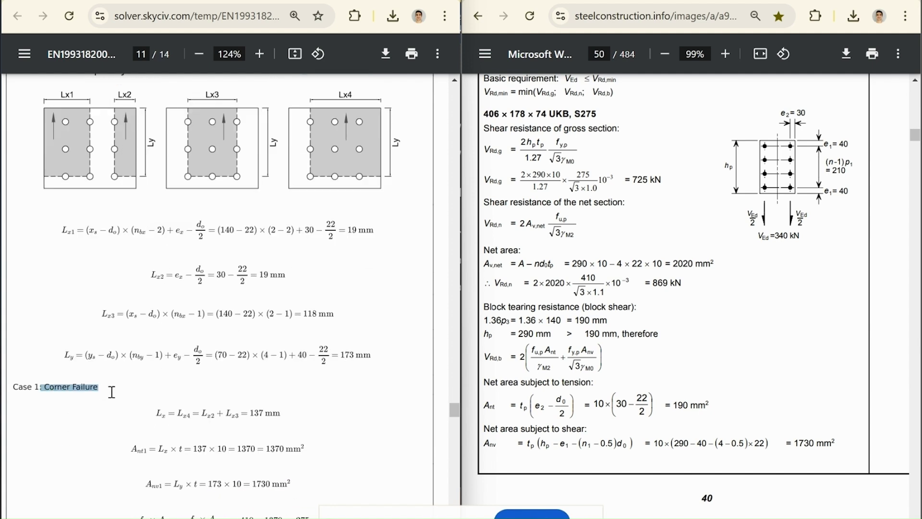
{"action": "left_click", "coordinate": [110, 388]}
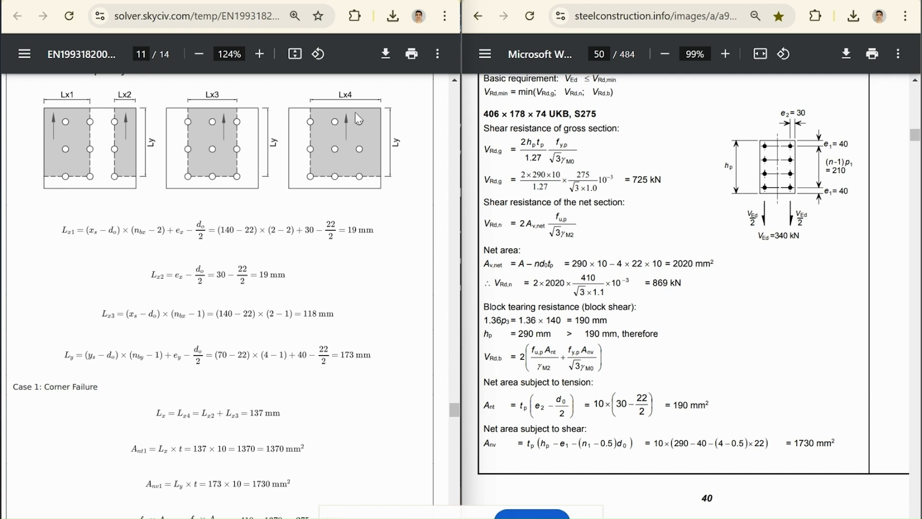
Step: Highlight the 674 kN Case 2 block shear resistance in the SkyCiv report
{"action": "scroll", "coordinate": [332, 168], "scroll_direction": "down", "scroll_amount": 2}
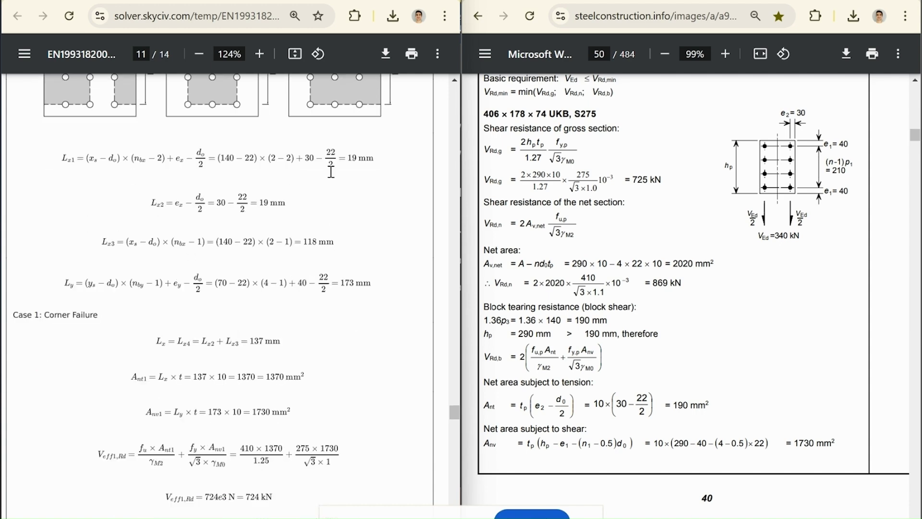
{"action": "scroll", "coordinate": [331, 172], "scroll_direction": "down", "scroll_amount": 6}
{"action": "scroll", "coordinate": [101, 298], "scroll_direction": "up", "scroll_amount": 9}
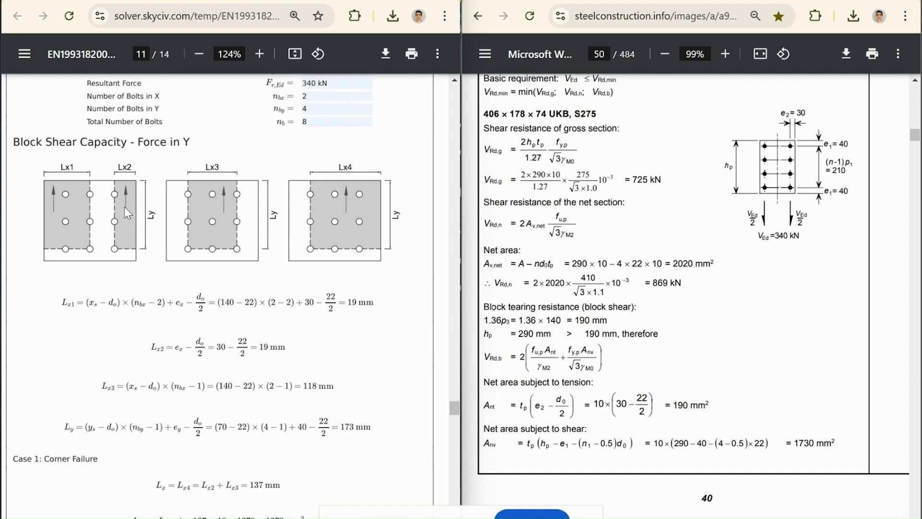
{"action": "scroll", "coordinate": [125, 207], "scroll_direction": "down", "scroll_amount": 2}
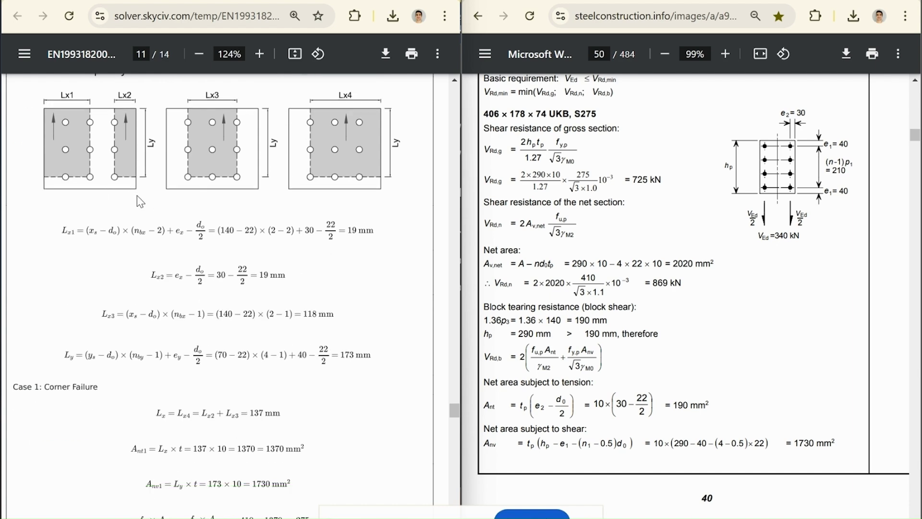
{"action": "scroll", "coordinate": [139, 200], "scroll_direction": "down", "scroll_amount": 8}
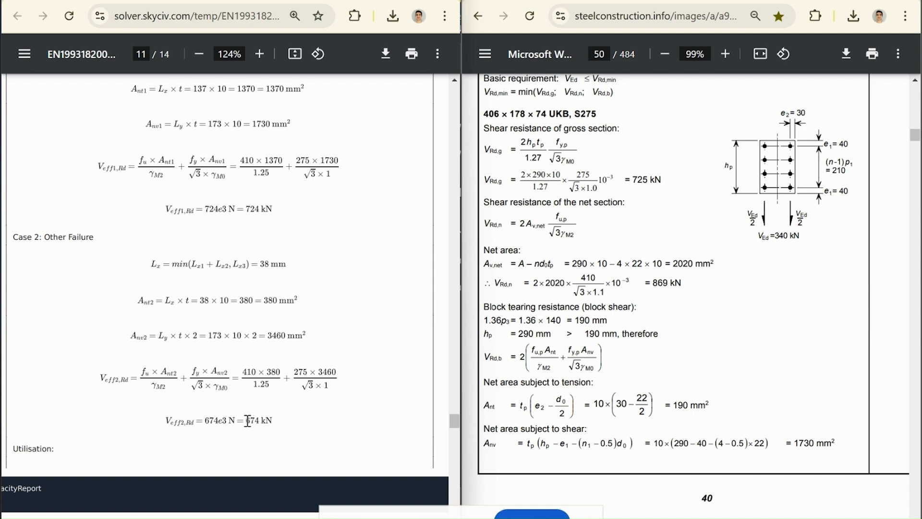
{"action": "left_click_drag", "start_coordinate": [239, 421], "coordinate": [276, 420]}
Step: Check the block-tearing lengths: 118 mm Lx3 and the 38 mm Case 2 length
{"action": "scroll", "coordinate": [216, 230], "scroll_direction": "up", "scroll_amount": 8}
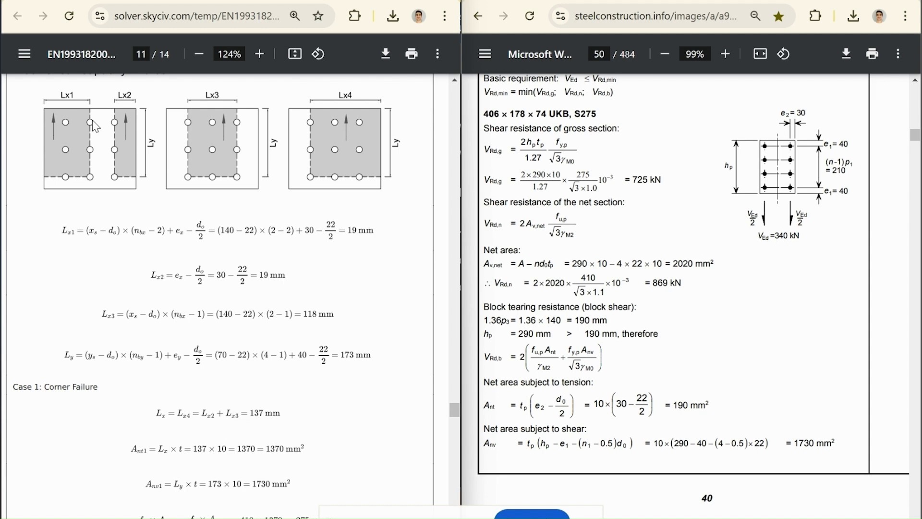
{"action": "scroll", "coordinate": [167, 255], "scroll_direction": "down", "scroll_amount": 8}
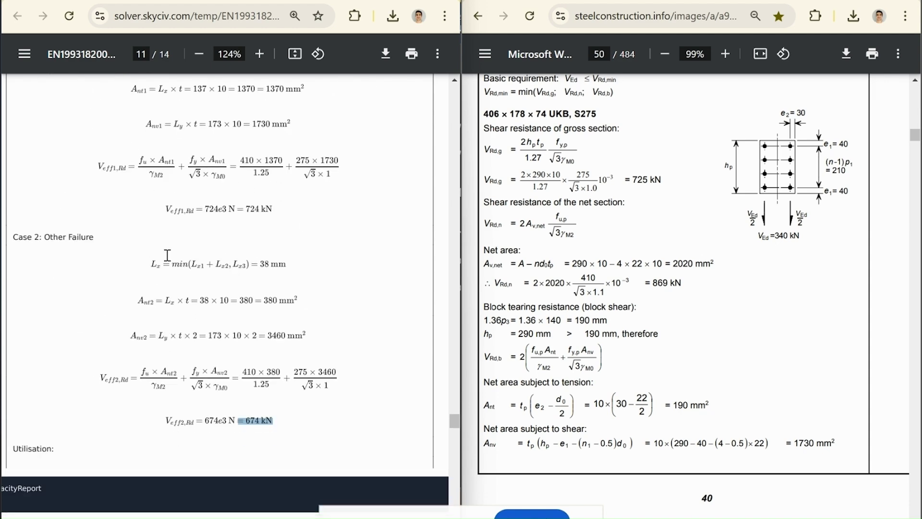
{"action": "scroll", "coordinate": [199, 266], "scroll_direction": "up", "scroll_amount": 8}
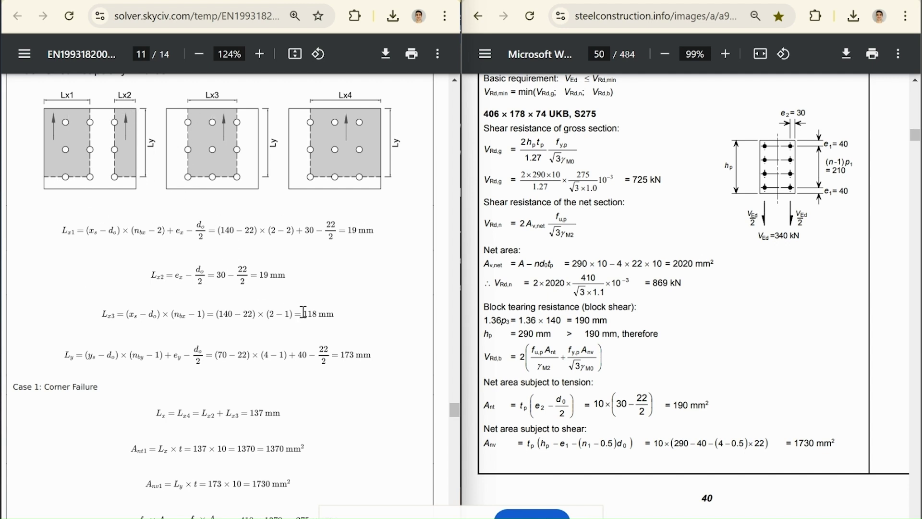
{"action": "left_click_drag", "start_coordinate": [301, 313], "coordinate": [339, 308]}
{"action": "left_click", "coordinate": [340, 308]}
{"action": "scroll", "coordinate": [110, 236], "scroll_direction": "up", "scroll_amount": 2}
{"action": "scroll", "coordinate": [110, 236], "scroll_direction": "down", "scroll_amount": 1}
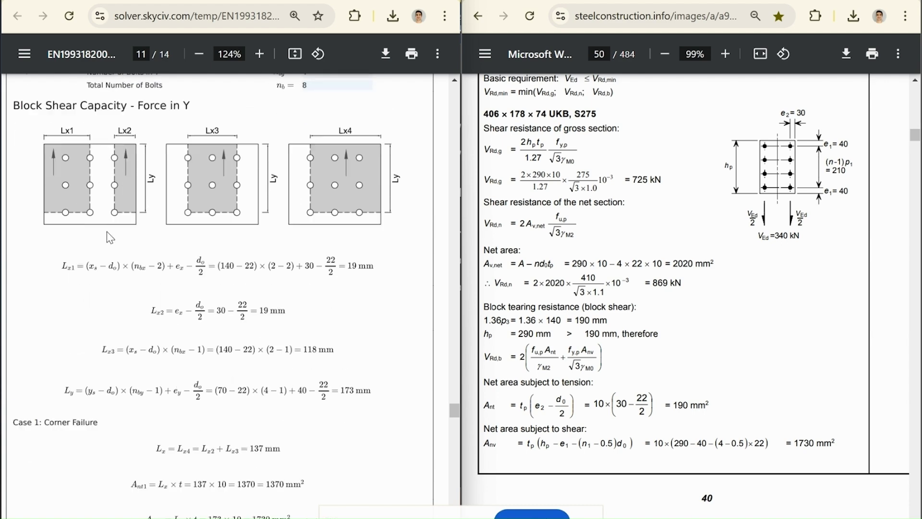
{"action": "scroll", "coordinate": [110, 237], "scroll_direction": "down", "scroll_amount": 8}
{"action": "left_click_drag", "start_coordinate": [152, 264], "coordinate": [218, 260]}
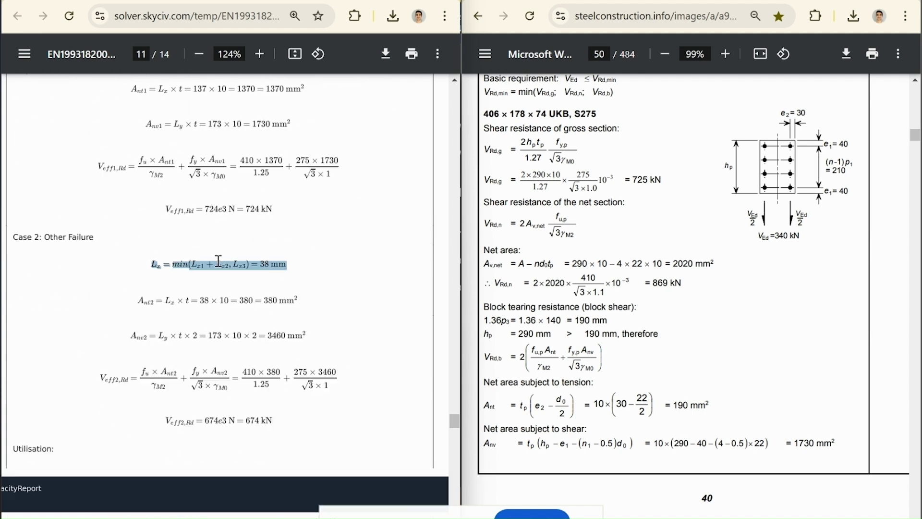
{"action": "left_click", "coordinate": [308, 265]}
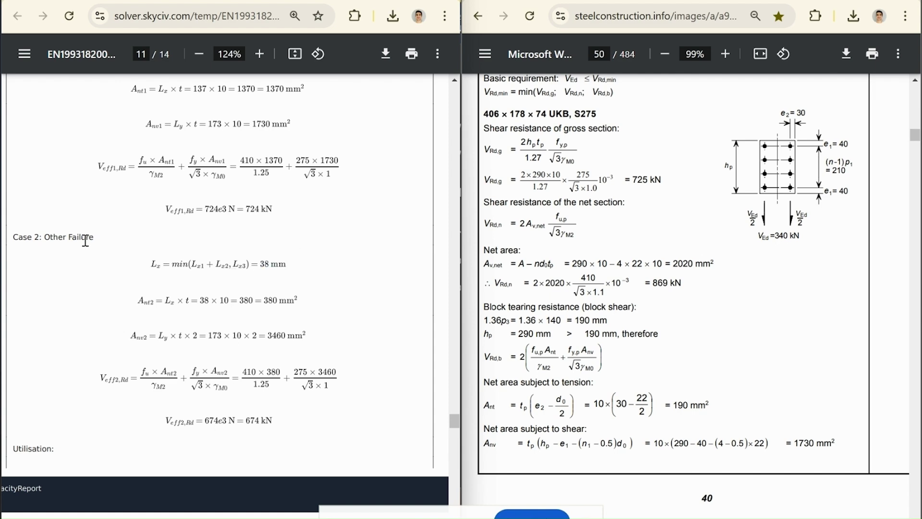
Step: Mark the 674 kN block shear resistance again, then clear the highlight
{"action": "scroll", "coordinate": [137, 241], "scroll_direction": "up", "scroll_amount": 5}
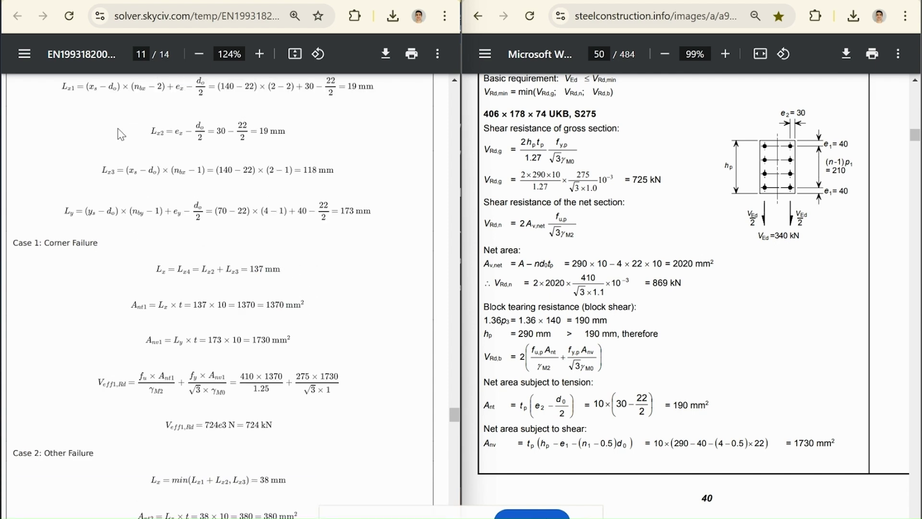
{"action": "scroll", "coordinate": [97, 141], "scroll_direction": "down", "scroll_amount": 7}
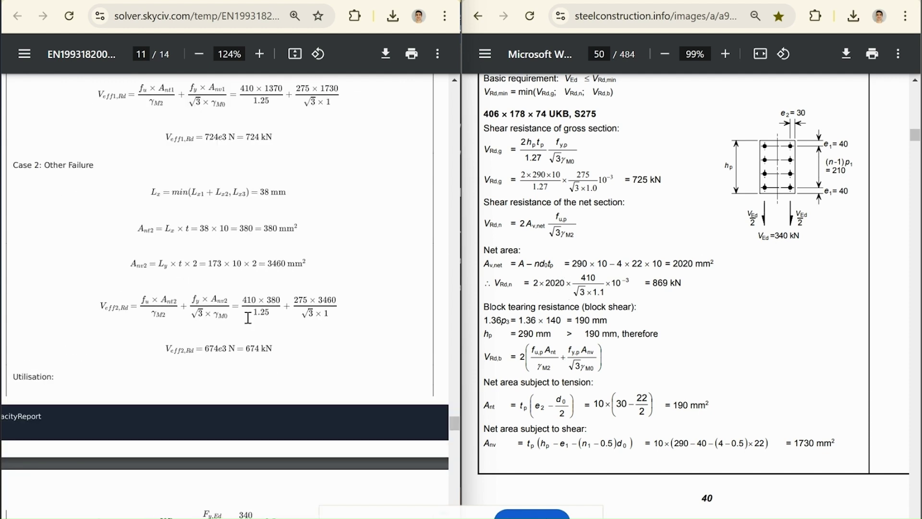
{"action": "double_click", "coordinate": [255, 347]}
{"action": "scroll", "coordinate": [568, 370], "scroll_direction": "down", "scroll_amount": 3}
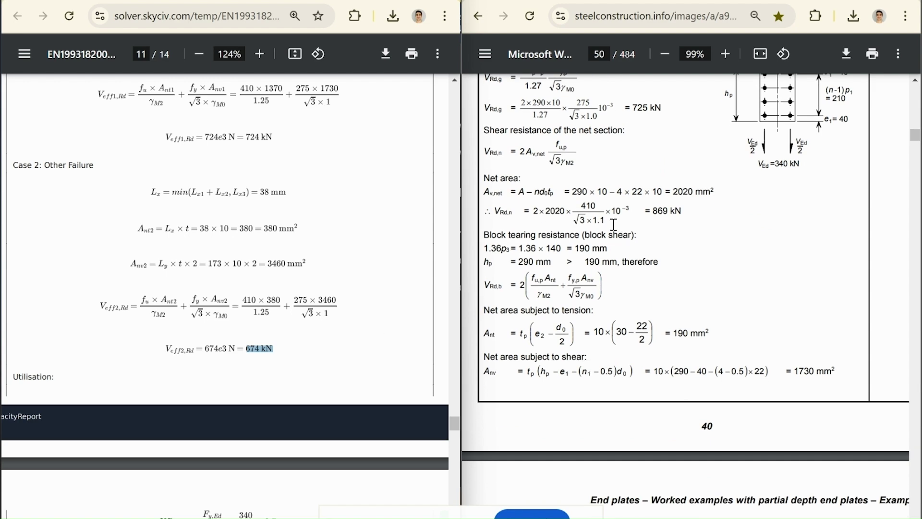
{"action": "scroll", "coordinate": [615, 226], "scroll_direction": "up", "scroll_amount": 3}
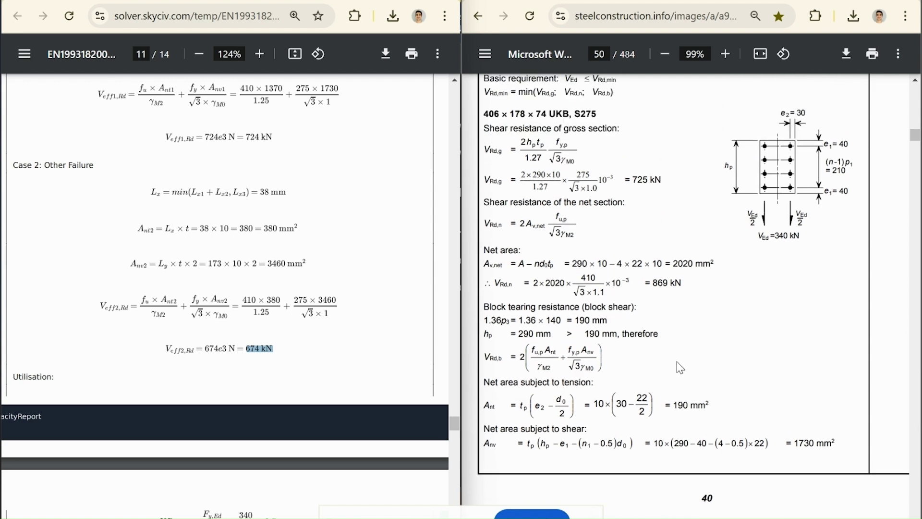
{"action": "scroll", "coordinate": [681, 367], "scroll_direction": "down", "scroll_amount": 10}
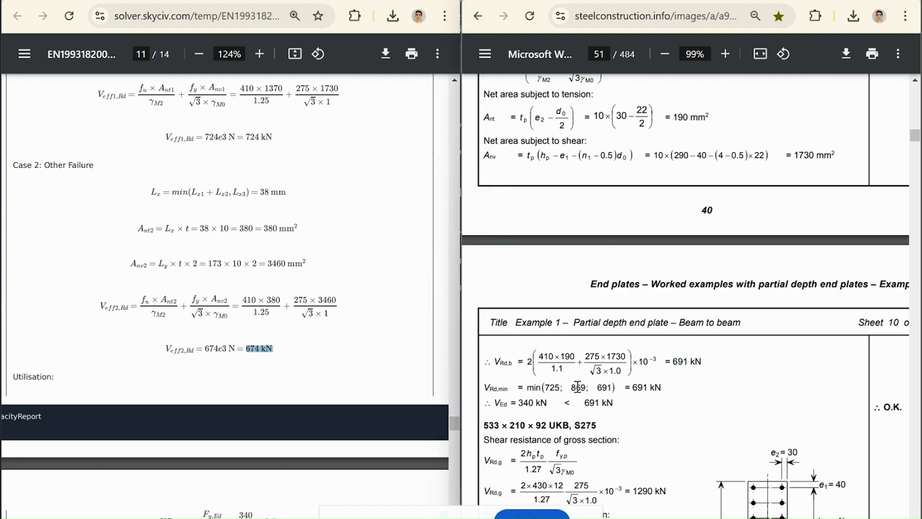
{"action": "left_click", "coordinate": [365, 346]}
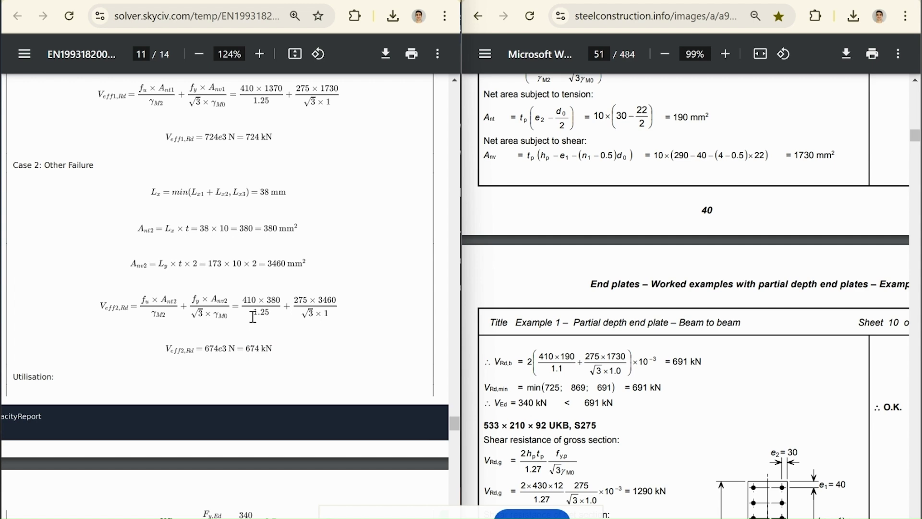
Step: Highlight the worked example's V_Rd,min = 691 kN minimum resistance line for comparison
{"action": "left_click", "coordinate": [664, 400]}
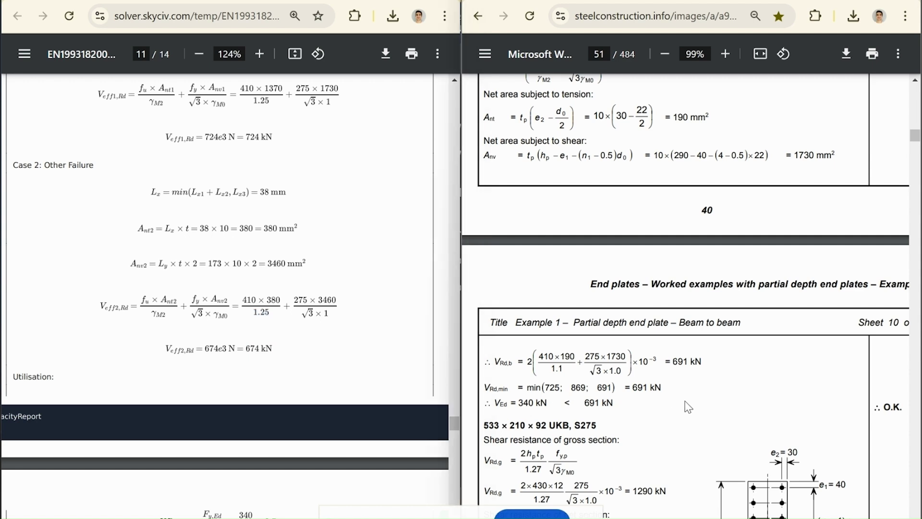
{"action": "left_click_drag", "start_coordinate": [527, 387], "coordinate": [673, 386]}
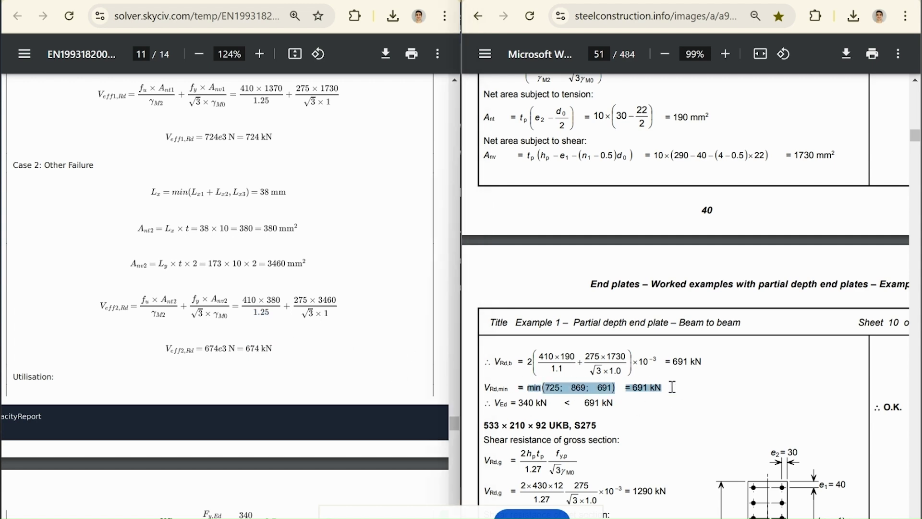
{"action": "left_click", "coordinate": [672, 387]}
{"action": "scroll", "coordinate": [188, 261], "scroll_direction": "up", "scroll_amount": 6}
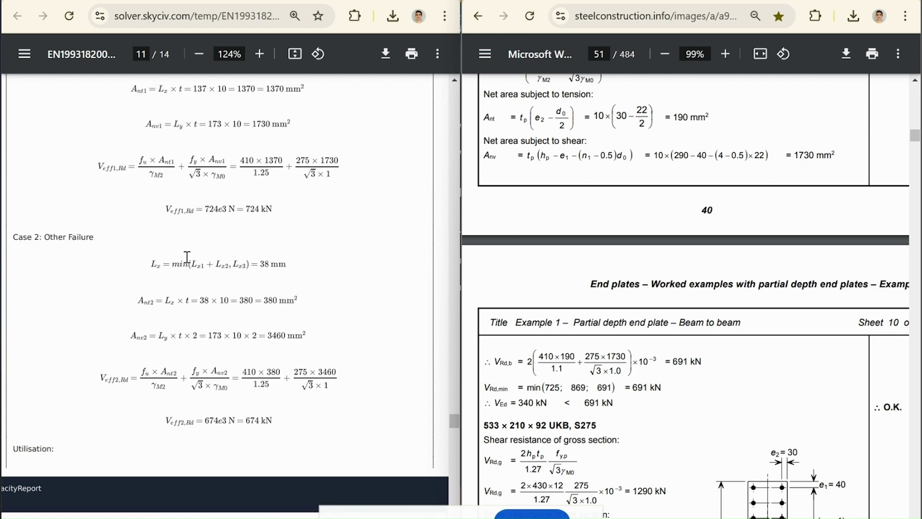
{"action": "scroll", "coordinate": [227, 228], "scroll_direction": "down", "scroll_amount": 9}
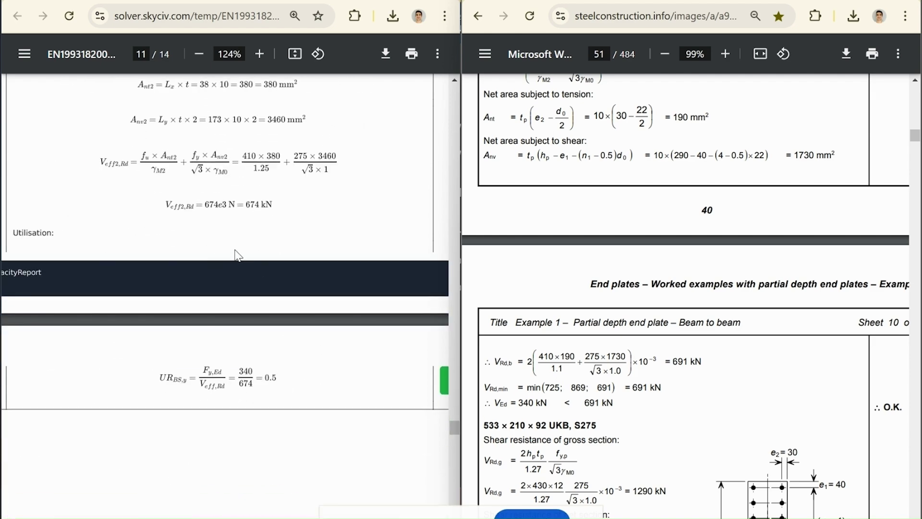
{"action": "scroll", "coordinate": [236, 255], "scroll_direction": "up", "scroll_amount": 2}
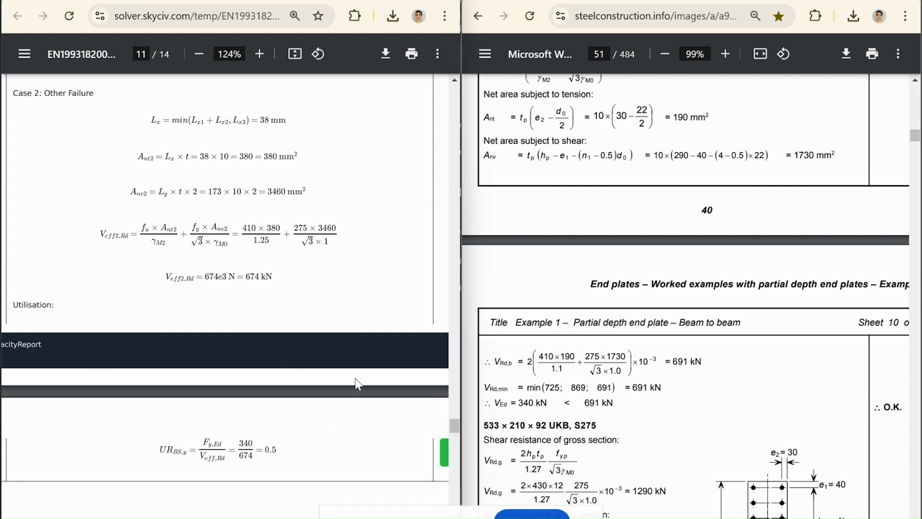
Step: Scroll through the 30/40 mm edge-distance and 140/70 mm pitch PASS checks toward the Results Summary
{"action": "scroll", "coordinate": [356, 380], "scroll_direction": "down", "scroll_amount": 2}
{"action": "scroll", "coordinate": [290, 374], "scroll_direction": "down", "scroll_amount": 10}
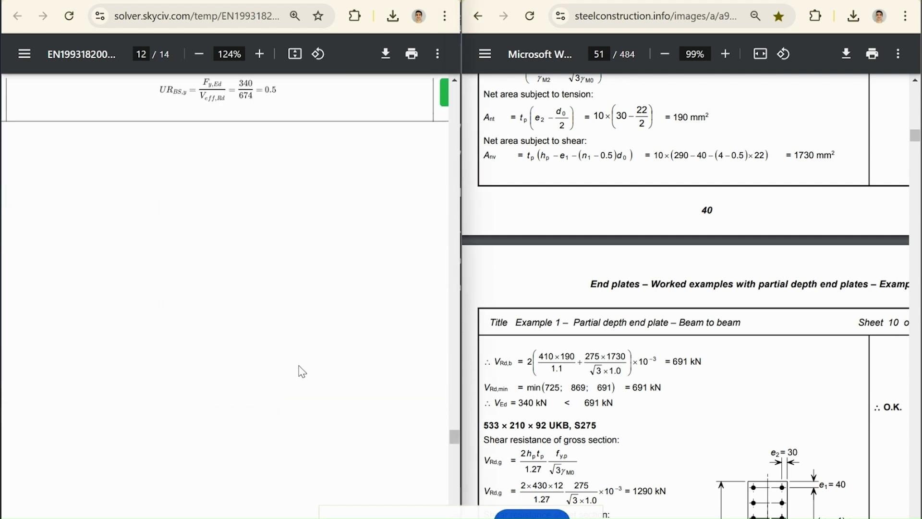
{"action": "scroll", "coordinate": [559, 318], "scroll_direction": "down", "scroll_amount": 8}
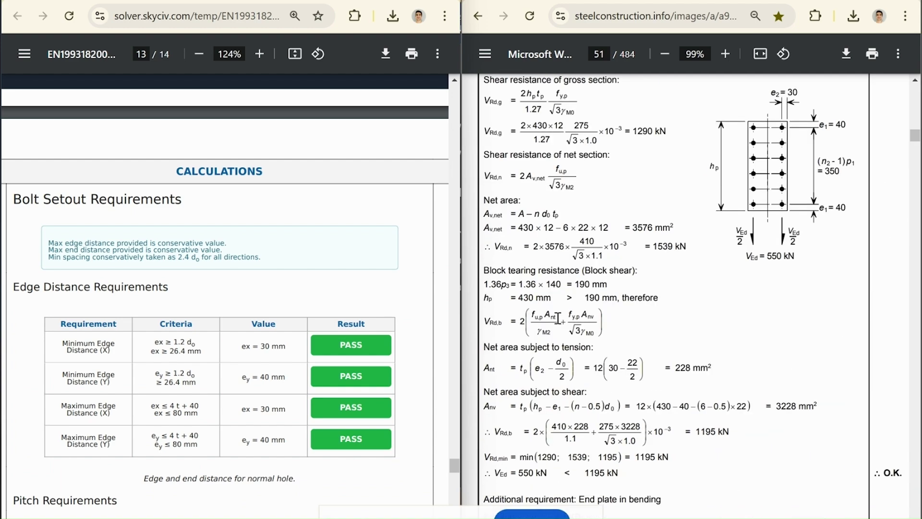
{"action": "scroll", "coordinate": [558, 318], "scroll_direction": "down", "scroll_amount": 5}
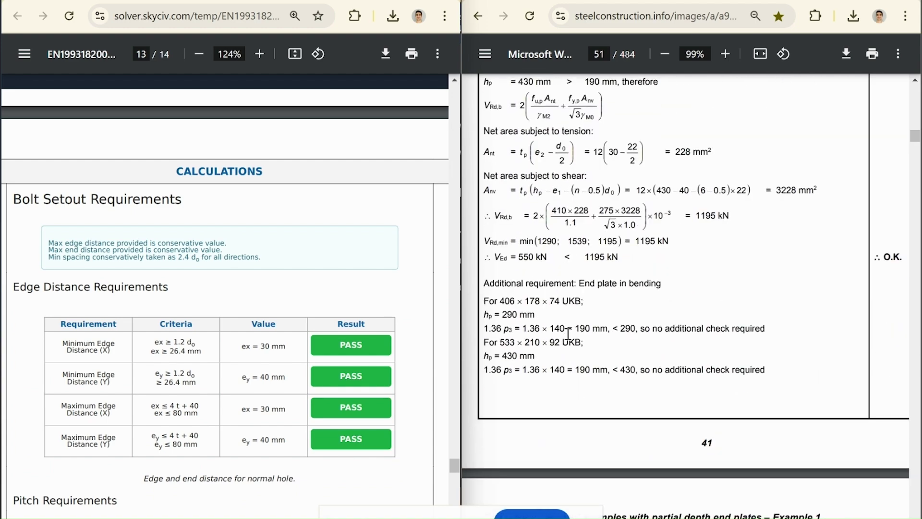
{"action": "scroll", "coordinate": [568, 333], "scroll_direction": "up", "scroll_amount": 8}
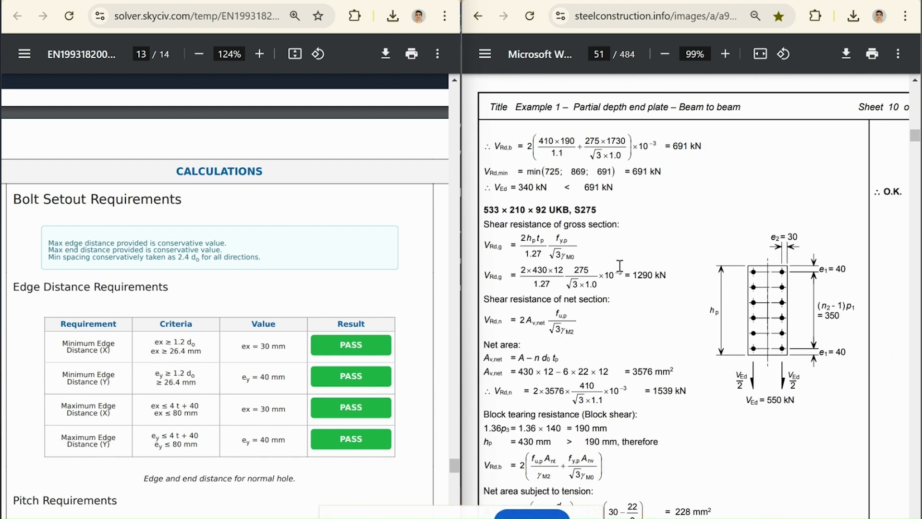
{"action": "scroll", "coordinate": [719, 307], "scroll_direction": "down", "scroll_amount": 12}
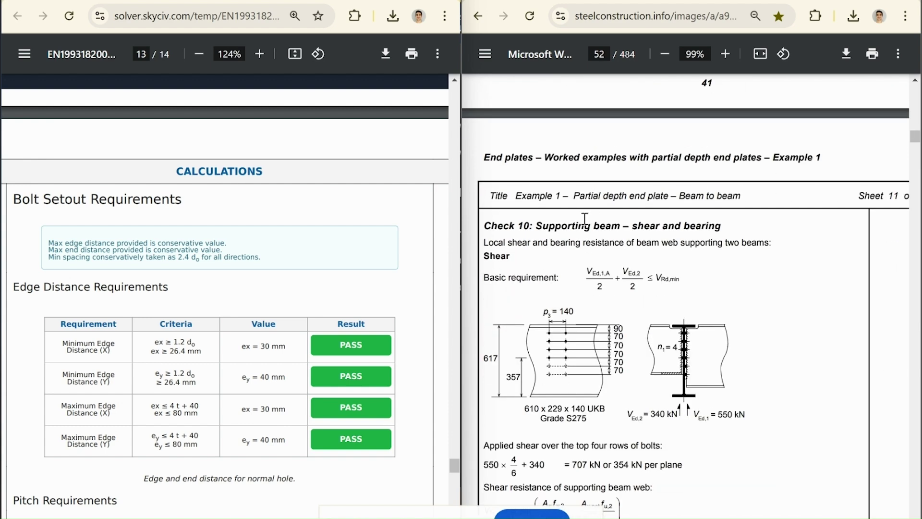
{"action": "scroll", "coordinate": [590, 231], "scroll_direction": "down", "scroll_amount": 12}
{"action": "scroll", "coordinate": [565, 324], "scroll_direction": "down", "scroll_amount": 1}
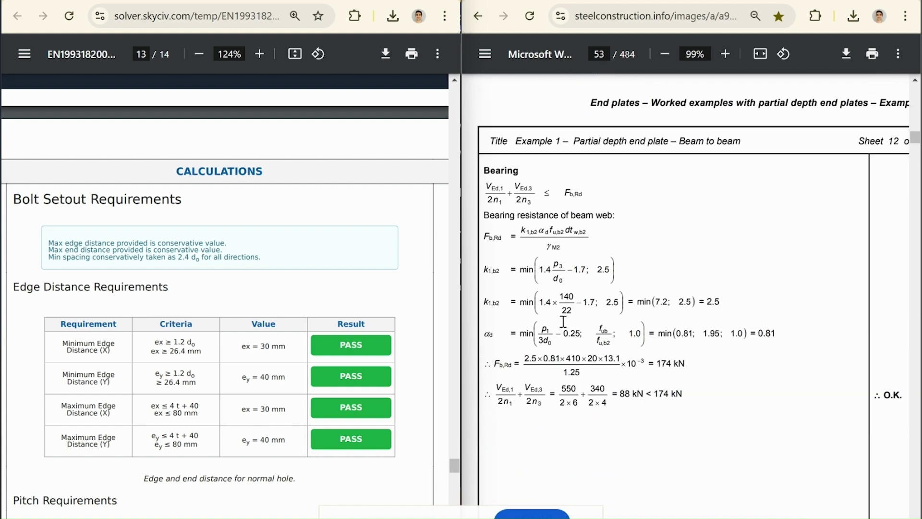
{"action": "scroll", "coordinate": [563, 320], "scroll_direction": "down", "scroll_amount": 12}
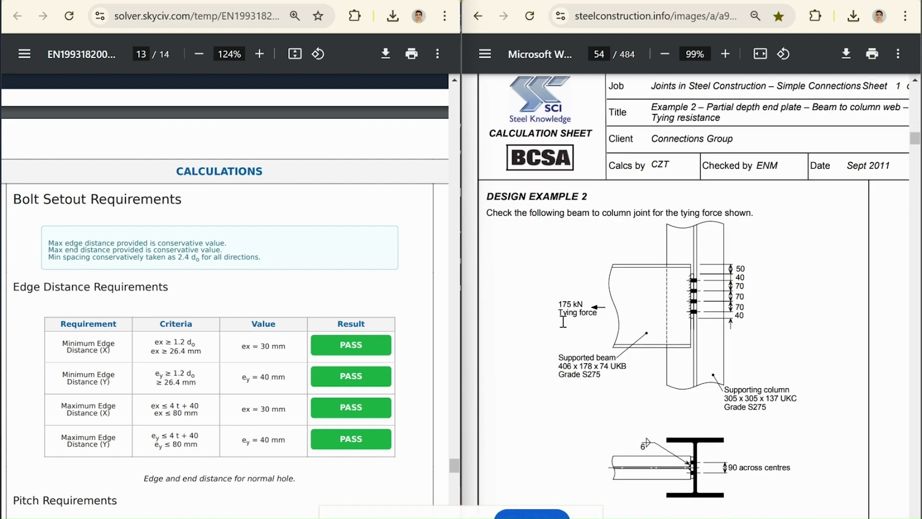
{"action": "scroll", "coordinate": [562, 321], "scroll_direction": "up", "scroll_amount": 16}
{"action": "scroll", "coordinate": [563, 321], "scroll_direction": "up", "scroll_amount": 16}
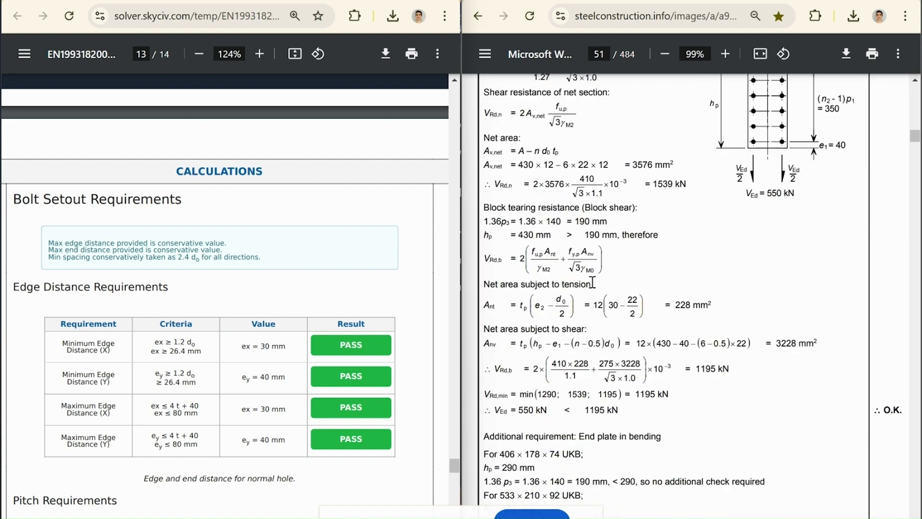
{"action": "scroll", "coordinate": [592, 277], "scroll_direction": "down", "scroll_amount": 10}
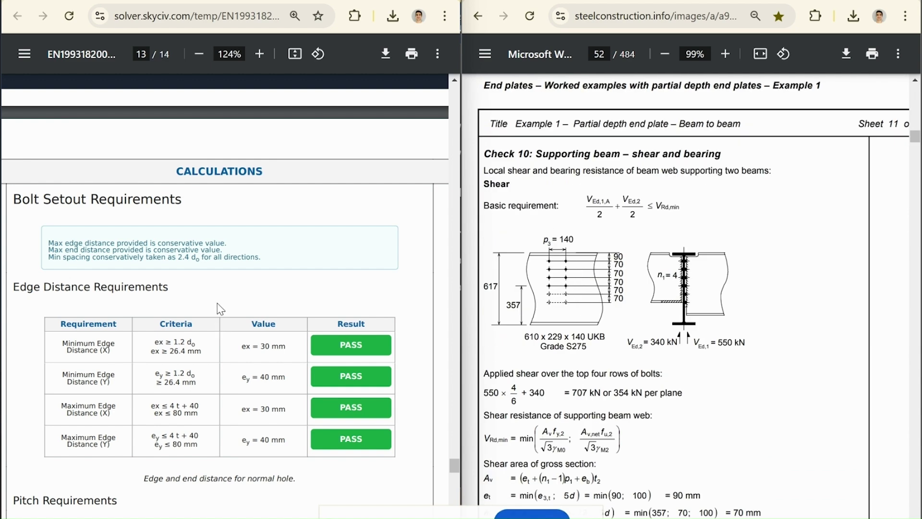
{"action": "scroll", "coordinate": [243, 271], "scroll_direction": "down", "scroll_amount": 10}
{"action": "scroll", "coordinate": [242, 272], "scroll_direction": "up", "scroll_amount": 10}
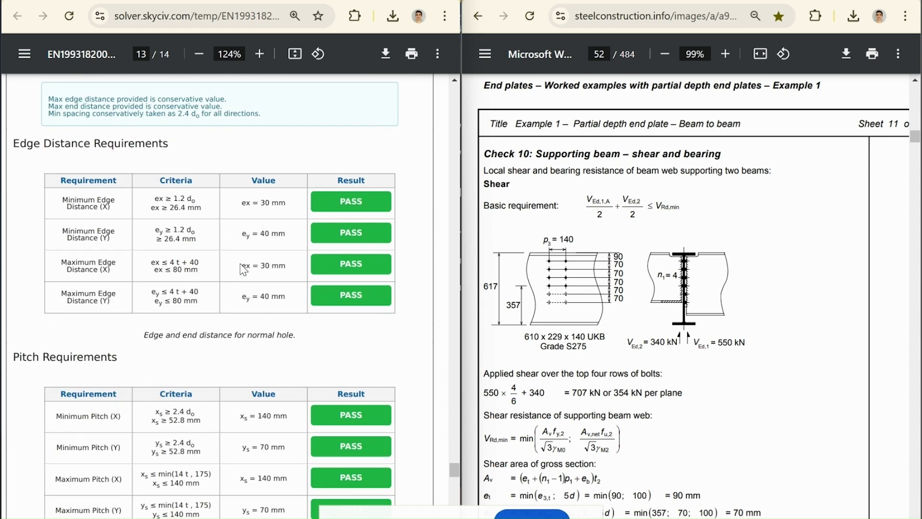
{"action": "scroll", "coordinate": [117, 330], "scroll_direction": "down", "scroll_amount": 5}
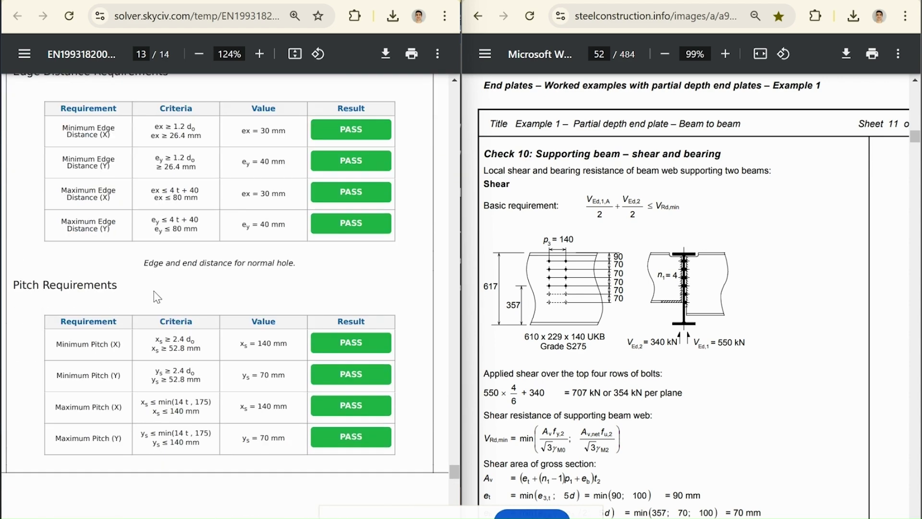
{"action": "scroll", "coordinate": [153, 290], "scroll_direction": "down", "scroll_amount": 2}
{"action": "scroll", "coordinate": [150, 283], "scroll_direction": "up", "scroll_amount": 4}
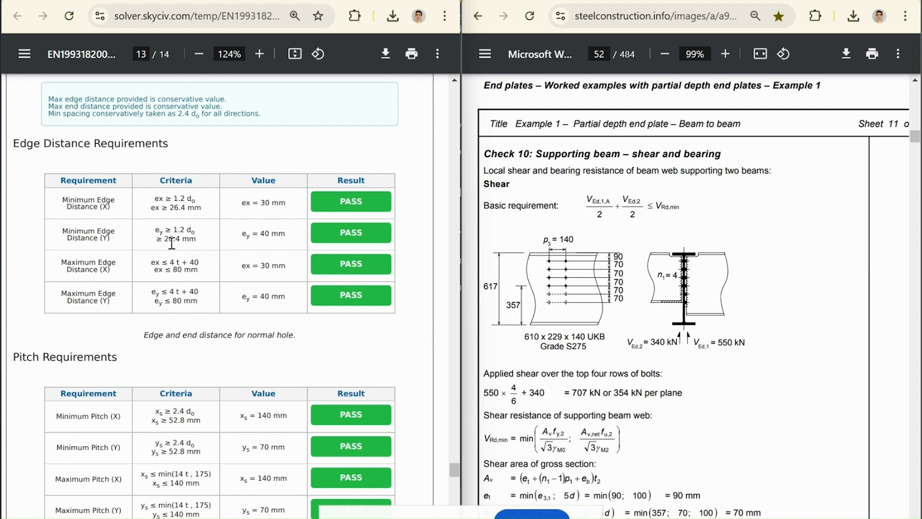
{"action": "scroll", "coordinate": [203, 251], "scroll_direction": "down", "scroll_amount": 3}
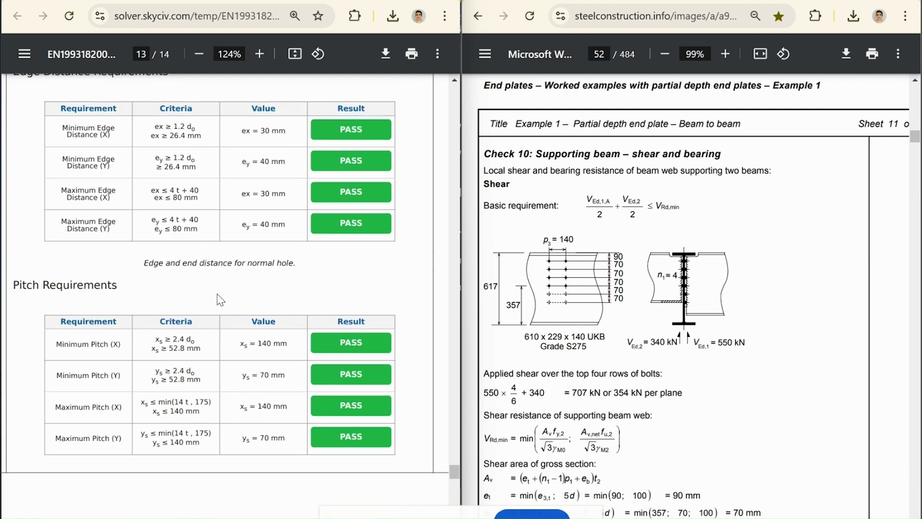
Step: Scroll page 14 to the Bolt Utilisation, Edge Distance and Pitch Requirements rows
{"action": "scroll", "coordinate": [128, 308], "scroll_direction": "down", "scroll_amount": 12}
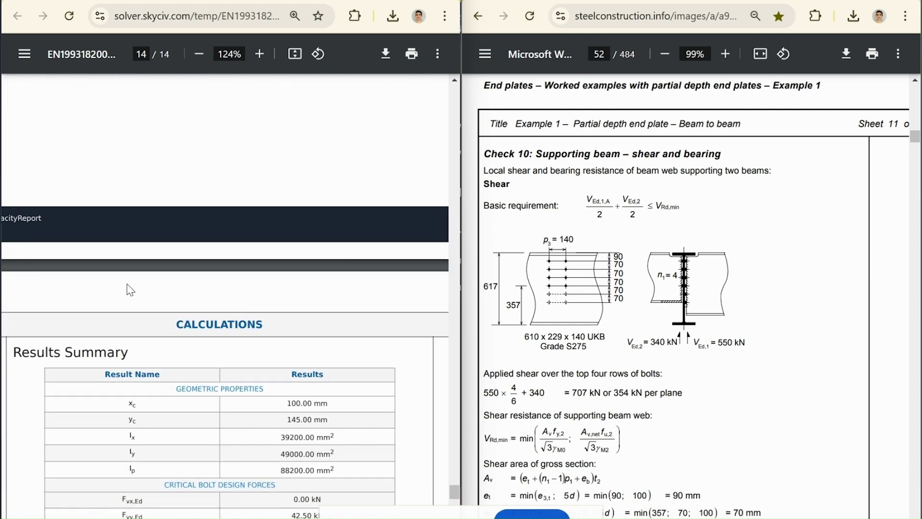
{"action": "scroll", "coordinate": [127, 284], "scroll_direction": "down", "scroll_amount": 10}
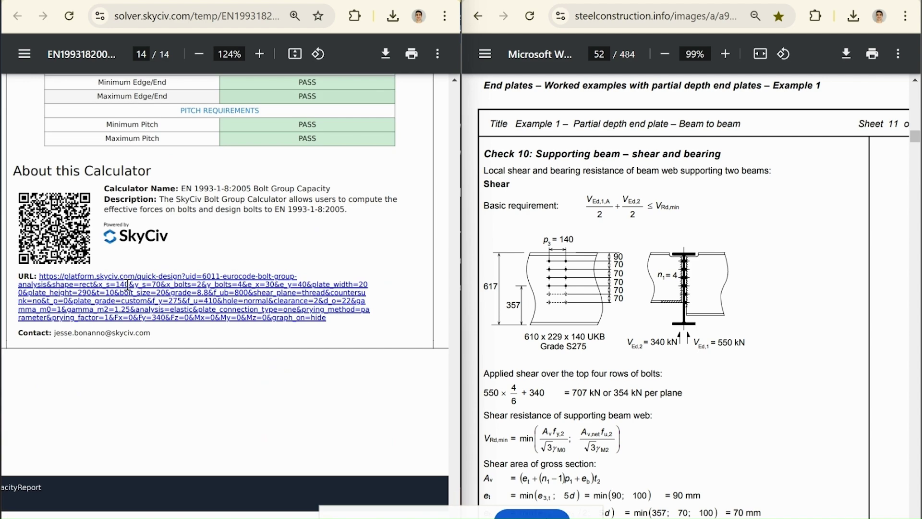
{"action": "scroll", "coordinate": [128, 286], "scroll_direction": "up", "scroll_amount": 10}
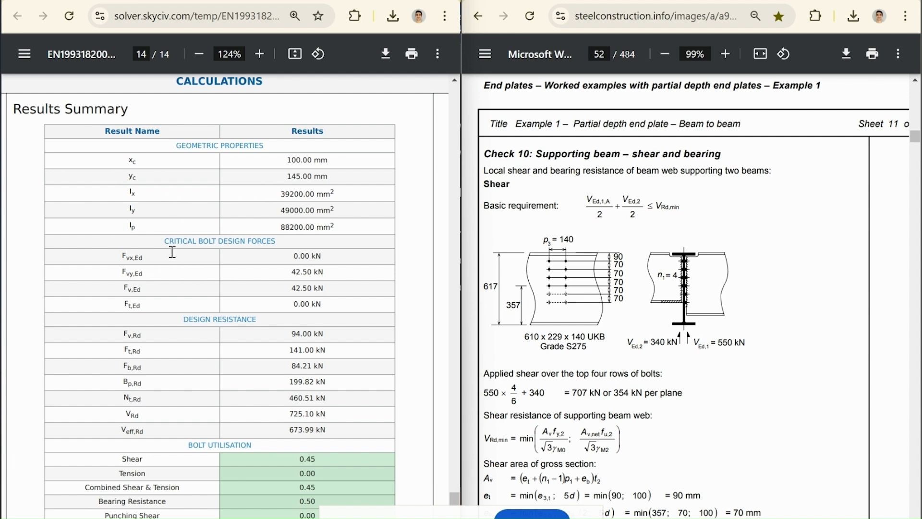
{"action": "scroll", "coordinate": [245, 319], "scroll_direction": "down", "scroll_amount": 5}
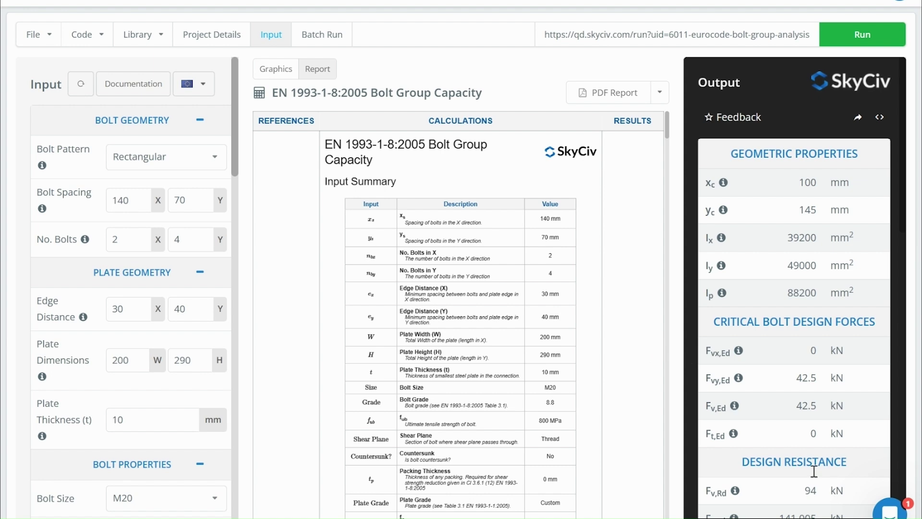
Step: Open the SkyCiv support chat panel from the bottom-right launcher
{"action": "left_click", "coordinate": [890, 508]}
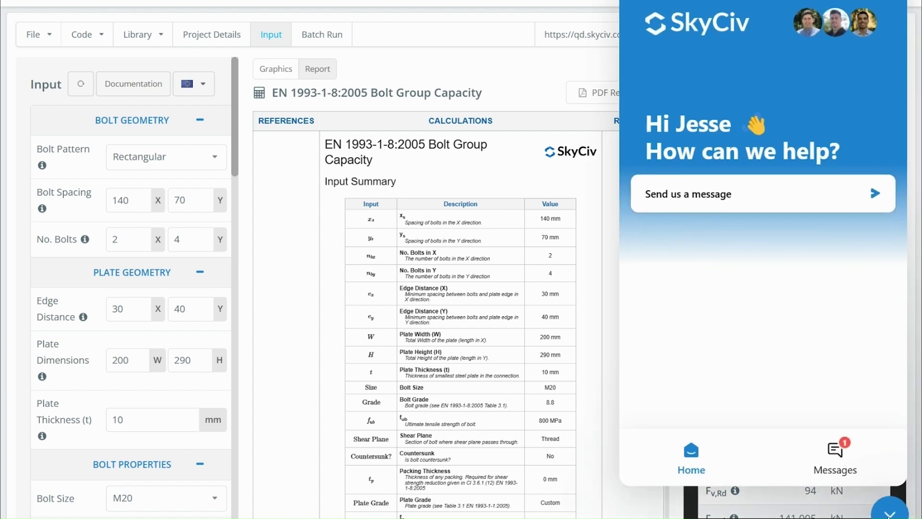